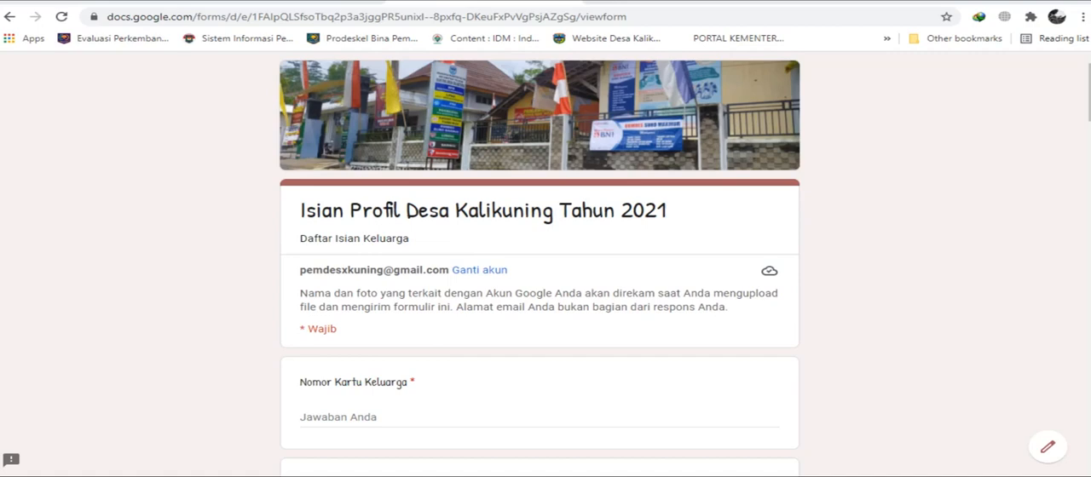
# Enter the family card number in the Nomor Kartu Keluarga field of the village profile form.
pyautogui.scroll(-1, 540, 265)
pyautogui.scroll(-2, 541, 264)
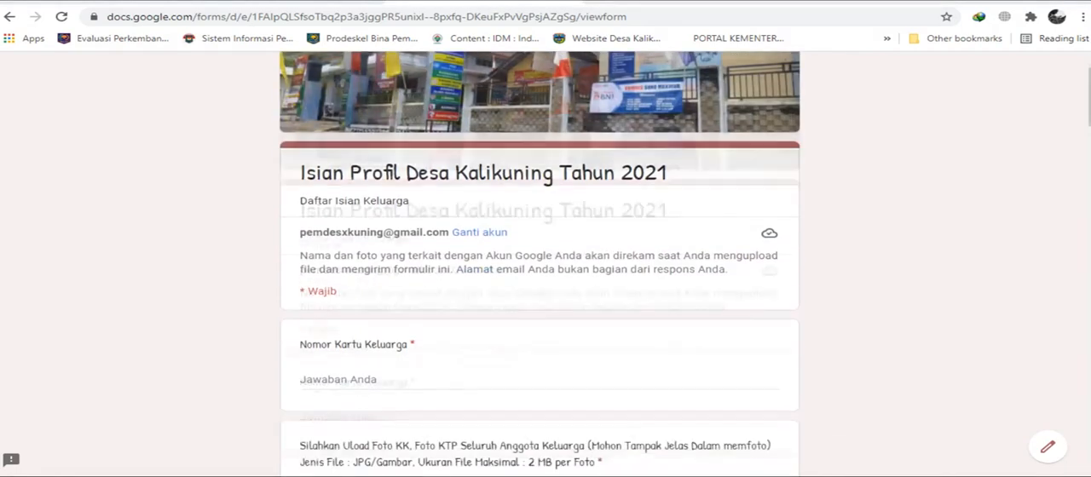
pyautogui.click(341, 280)
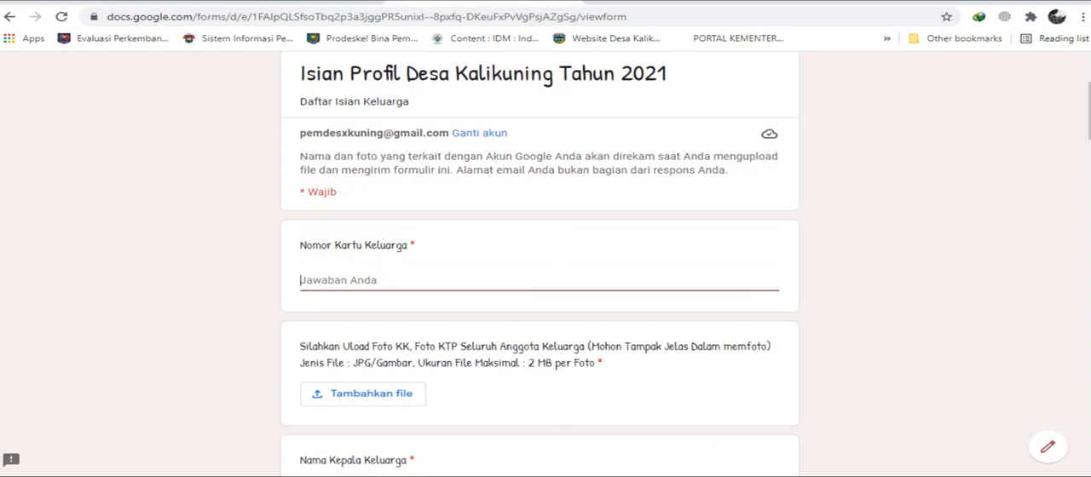
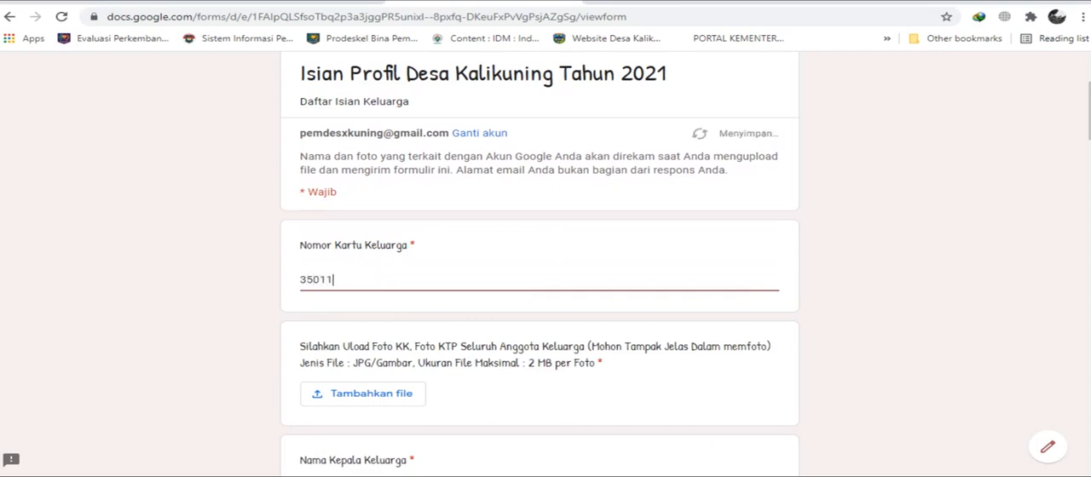
# Look over the form's remaining questions, from the photo upload to the plantation land question at its end.
pyautogui.scroll(-1, 540, 256)
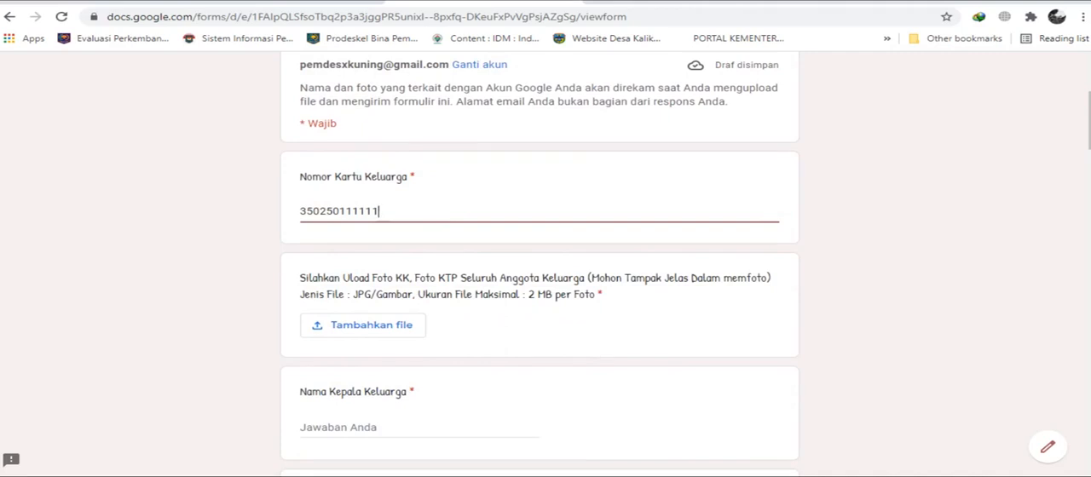
pyautogui.scroll(-15, 539, 256)
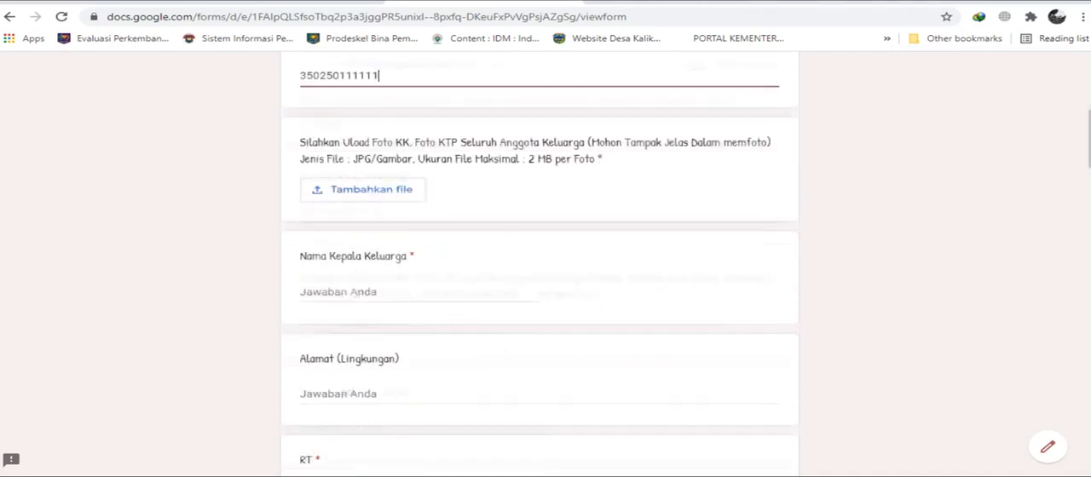
pyautogui.scroll(-15, 538, 256)
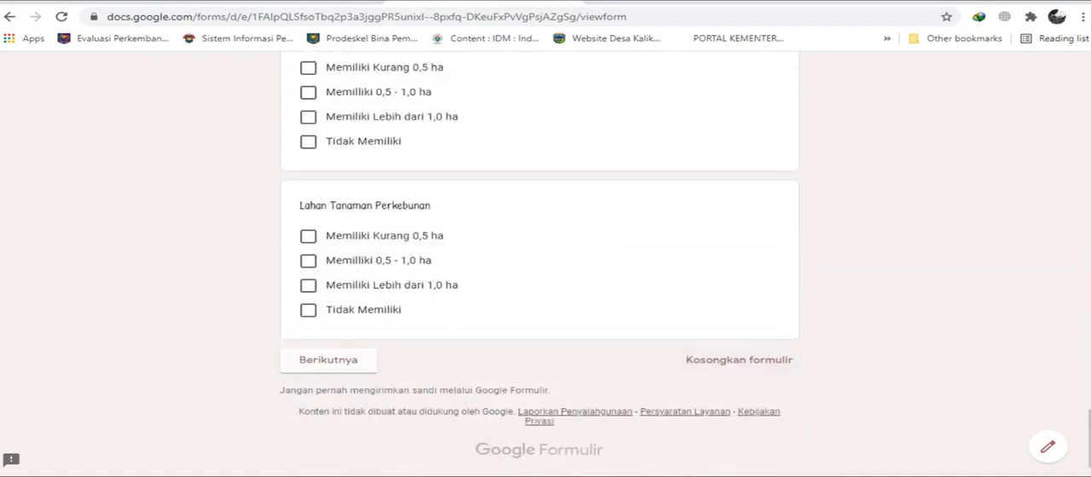
pyautogui.scroll(20, 539, 255)
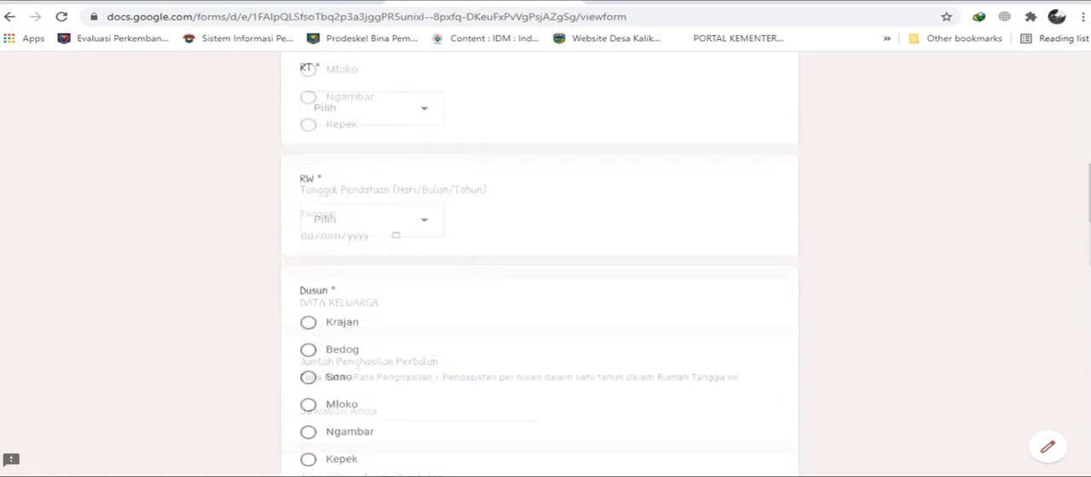
pyautogui.scroll(-4, 539, 256)
pyautogui.scroll(1, 539, 256)
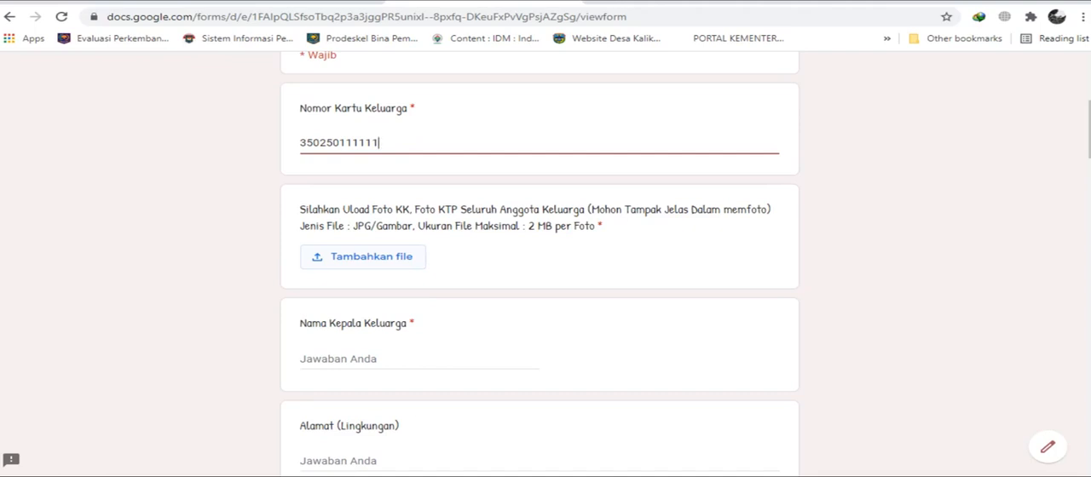
# Add the family card photo beginning with 1-24 from D: > Desa Dataku > Kependudukan > Berkas to the file upload question.
pyautogui.click(363, 256)
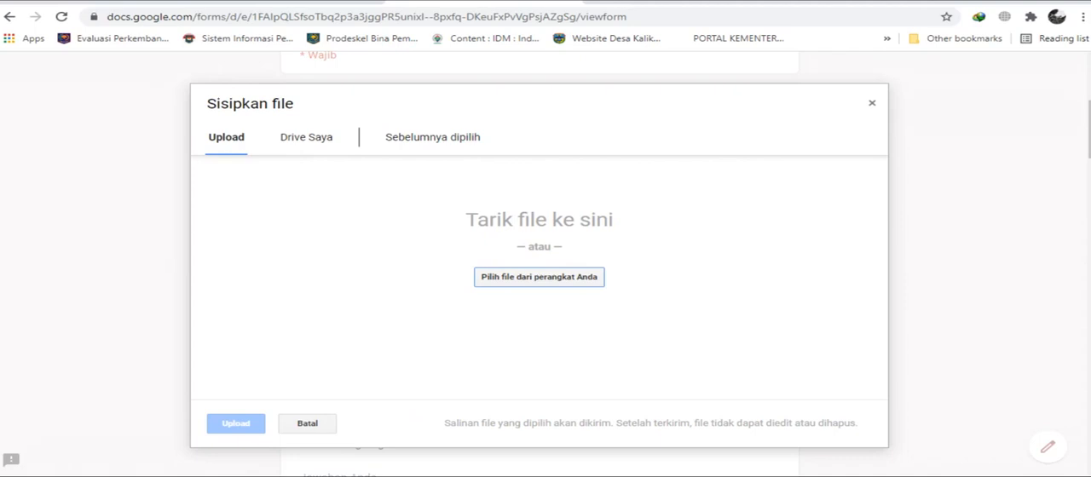
pyautogui.click(539, 277)
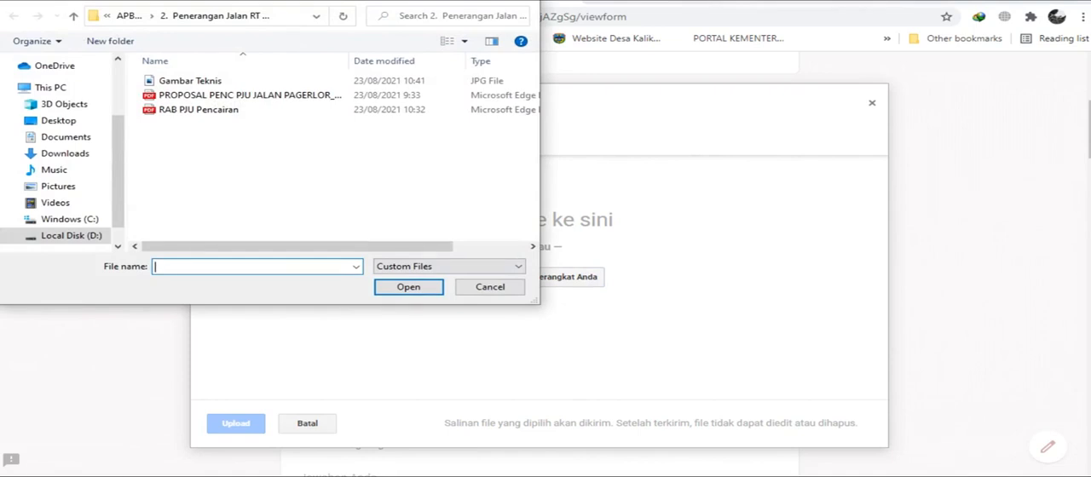
pyautogui.scroll(-1, 64, 162)
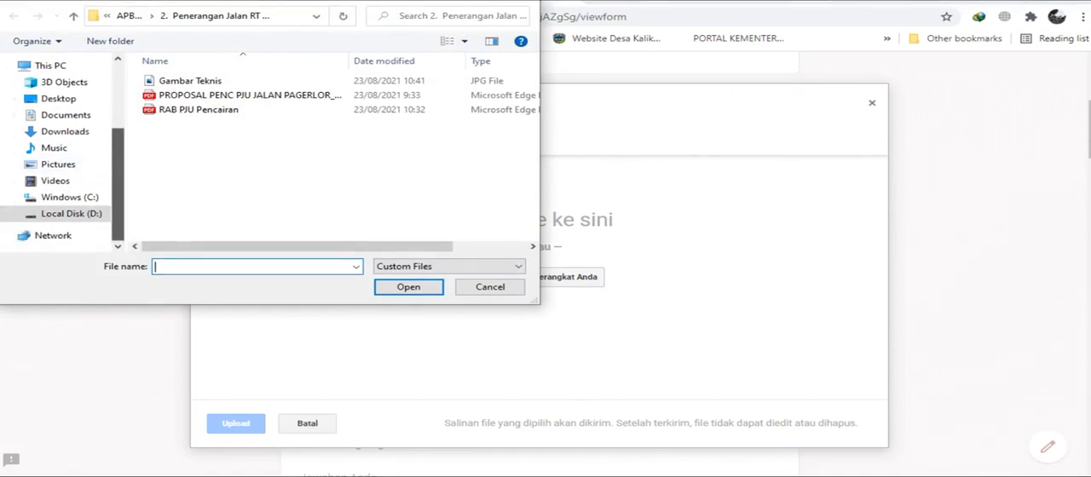
pyautogui.click(71, 213)
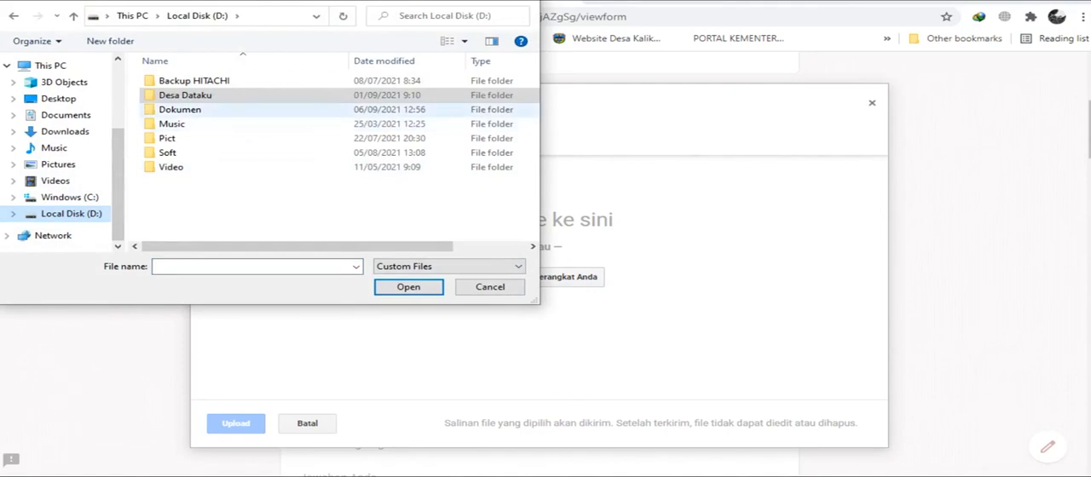
pyautogui.doubleClick(187, 94)
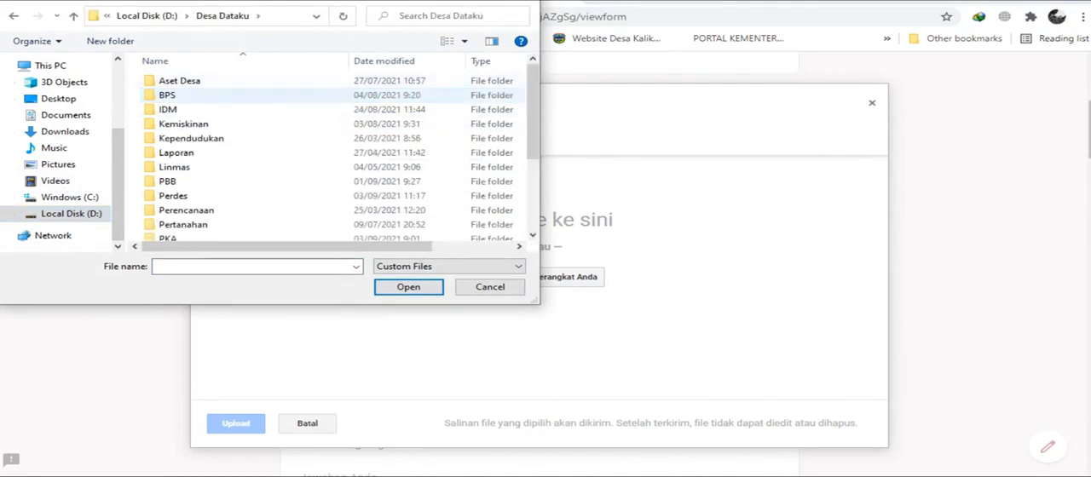
pyautogui.doubleClick(191, 138)
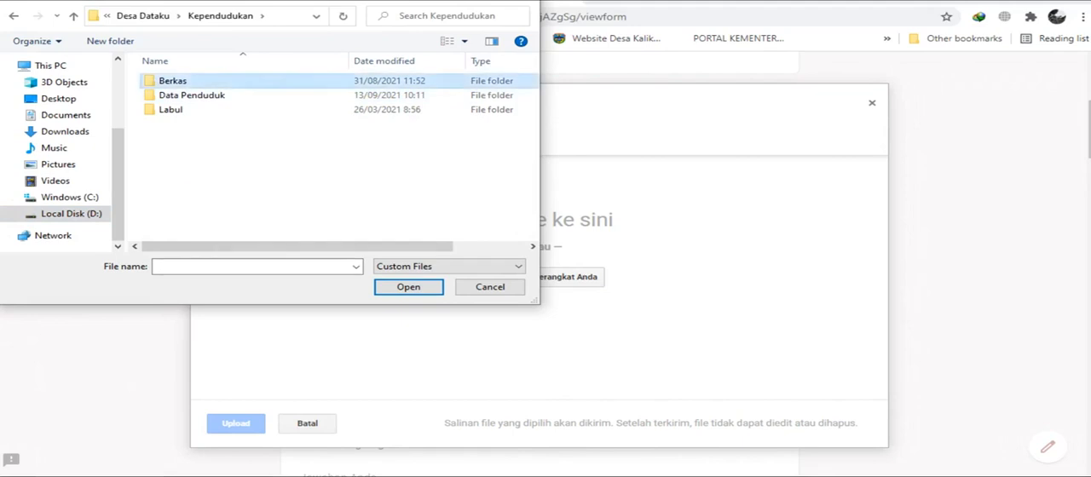
pyautogui.doubleClick(173, 81)
pyautogui.moveTo(533, 115); pyautogui.dragTo(533, 147)
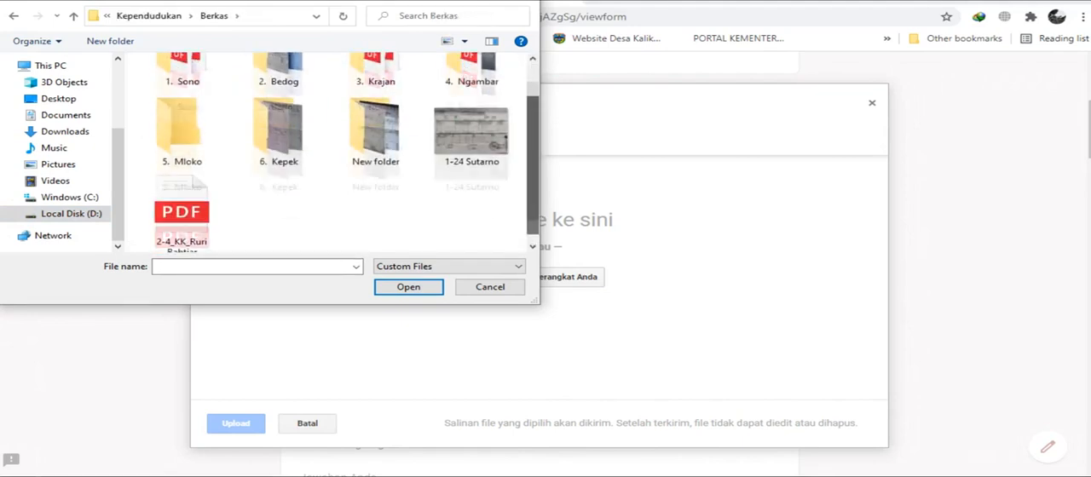
pyautogui.doubleClick(472, 132)
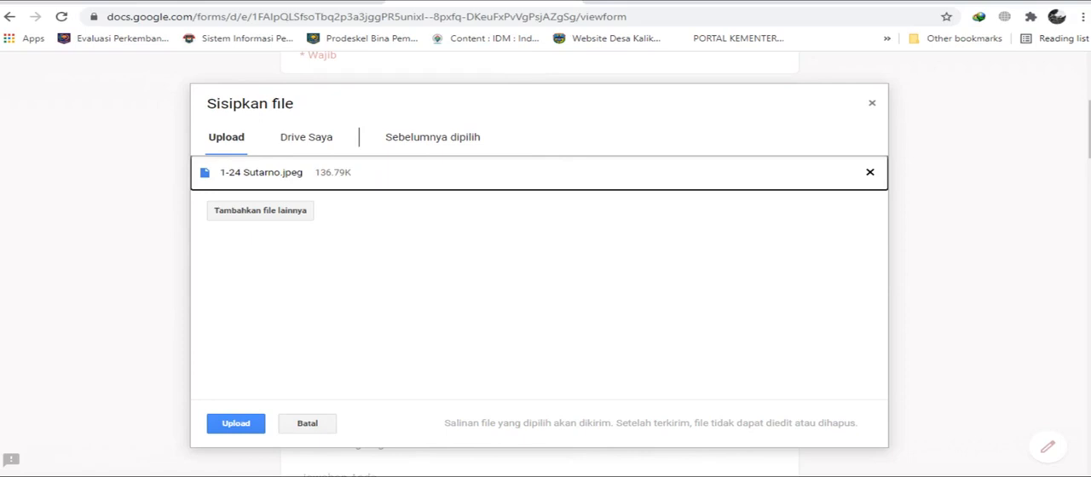
# Add the identity card photo beginning with 2-3_KTP from the 3. Krajan folder, and upload both chosen photos to the form.
pyautogui.click(260, 211)
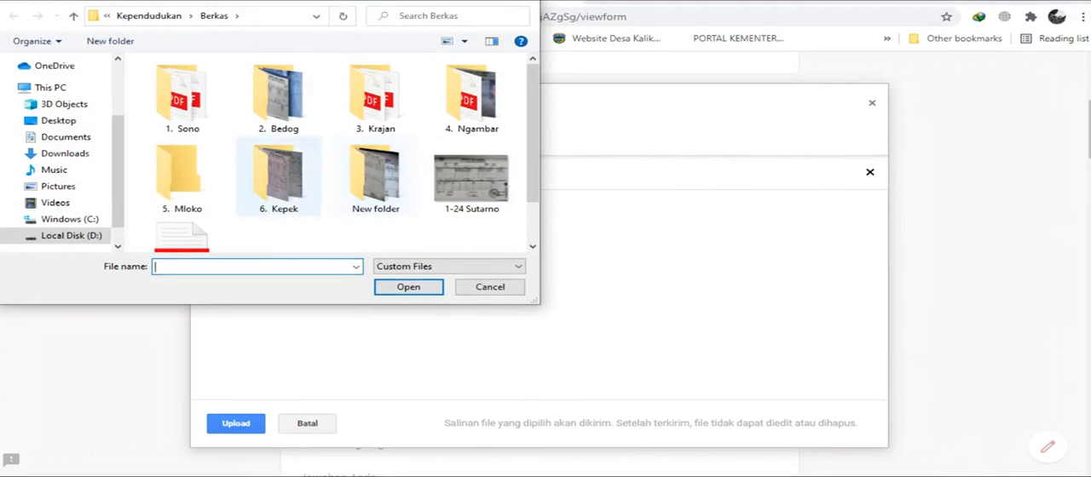
pyautogui.doubleClick(278, 93)
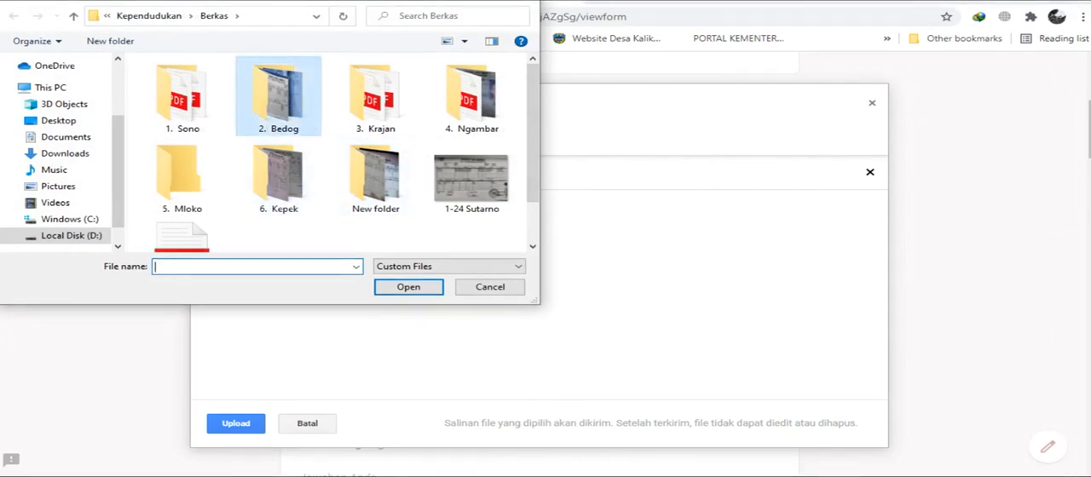
pyautogui.press('BackSpace')
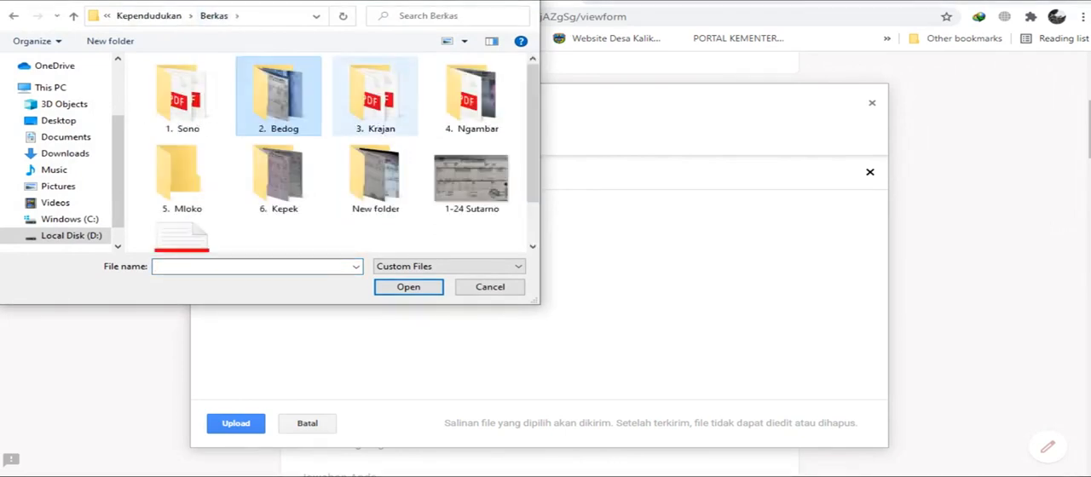
pyautogui.doubleClick(375, 98)
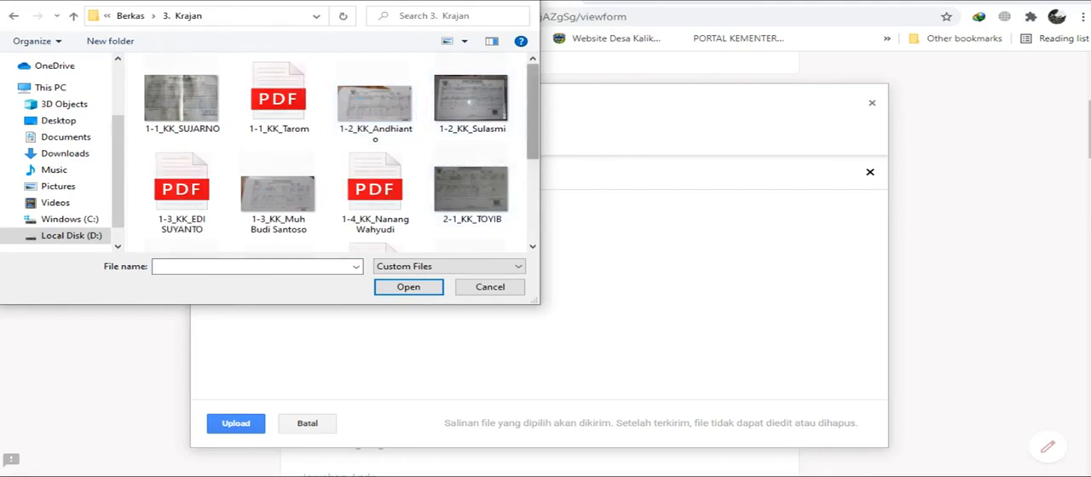
pyautogui.scroll(-2, 341, 153)
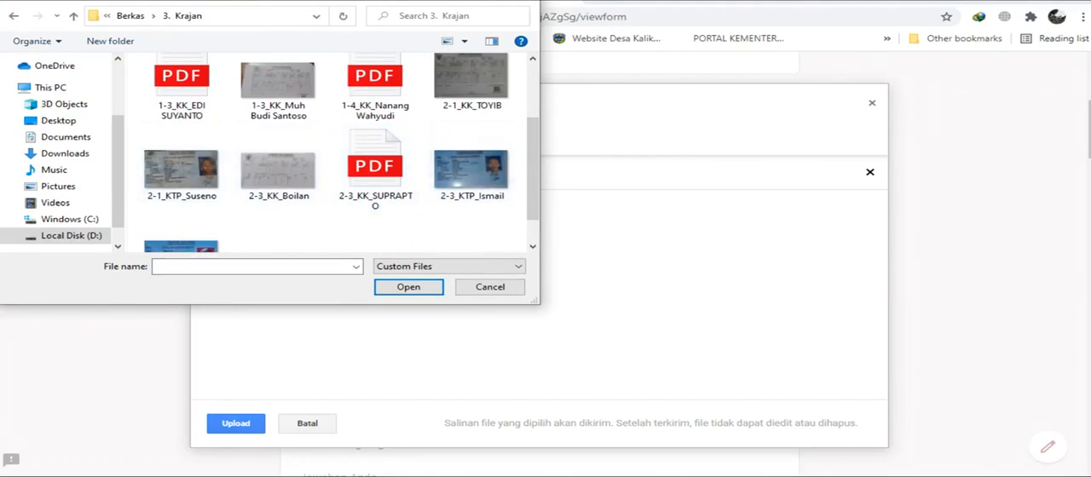
pyautogui.scroll(-1, 370, 170)
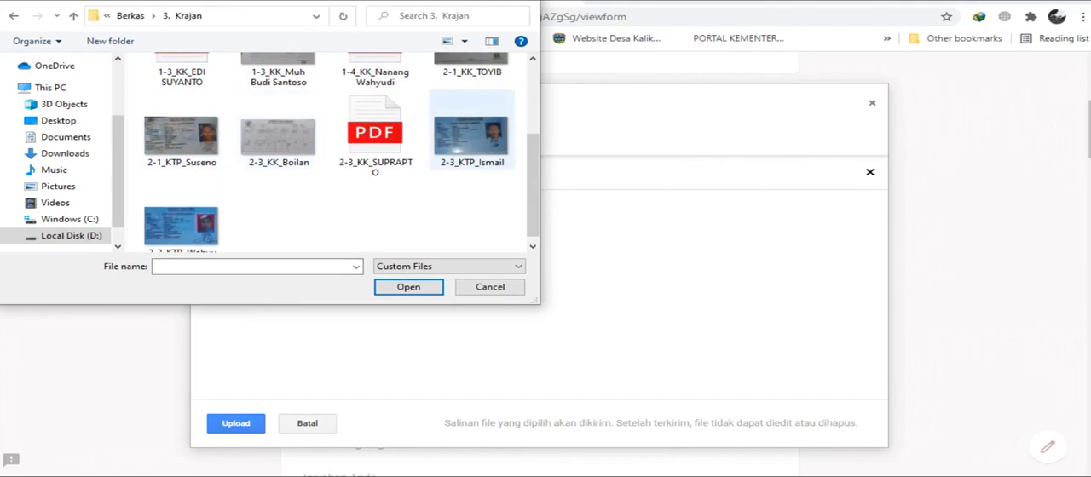
pyautogui.doubleClick(482, 140)
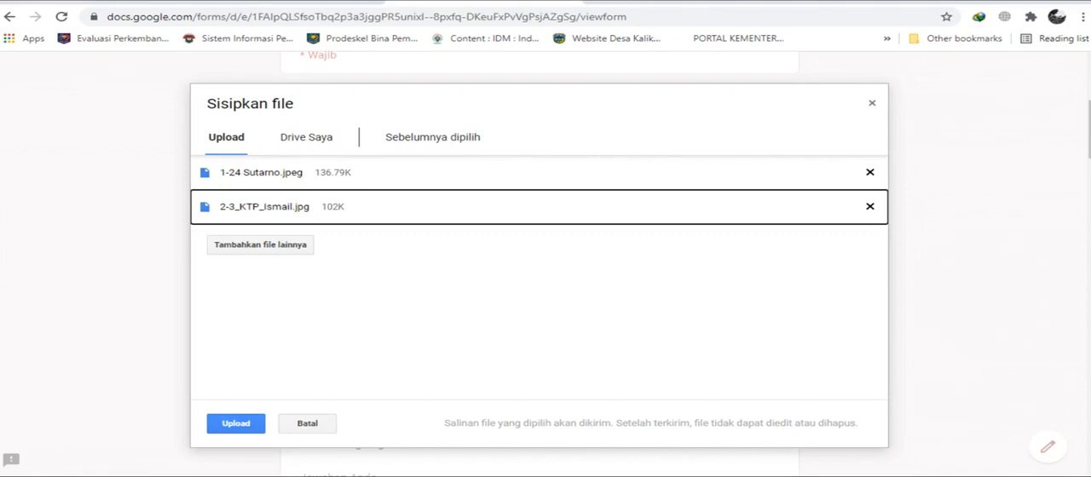
pyautogui.click(236, 424)
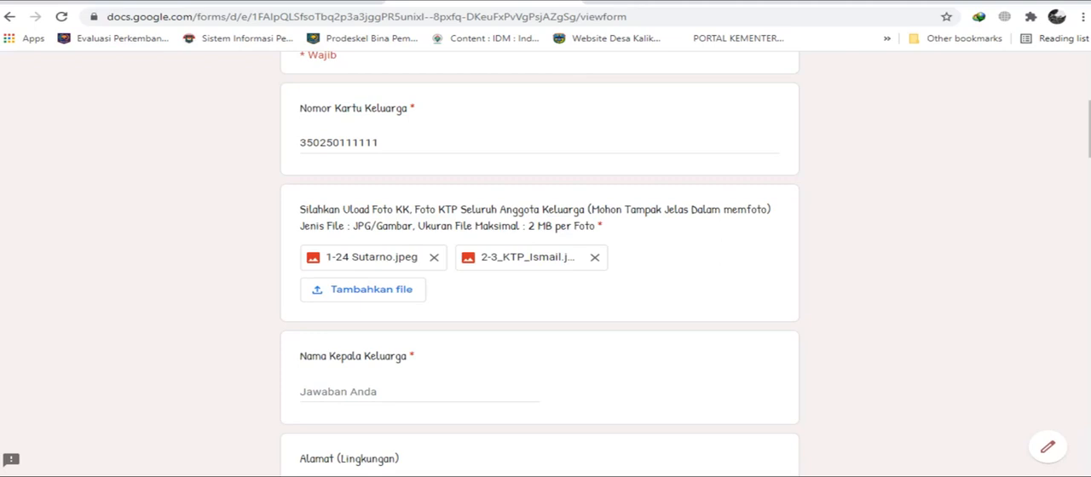
# Fill in the head of the family's name in the Nama Kepala Keluarga field.
pyautogui.scroll(-2, 540, 256)
pyautogui.click(351, 255)
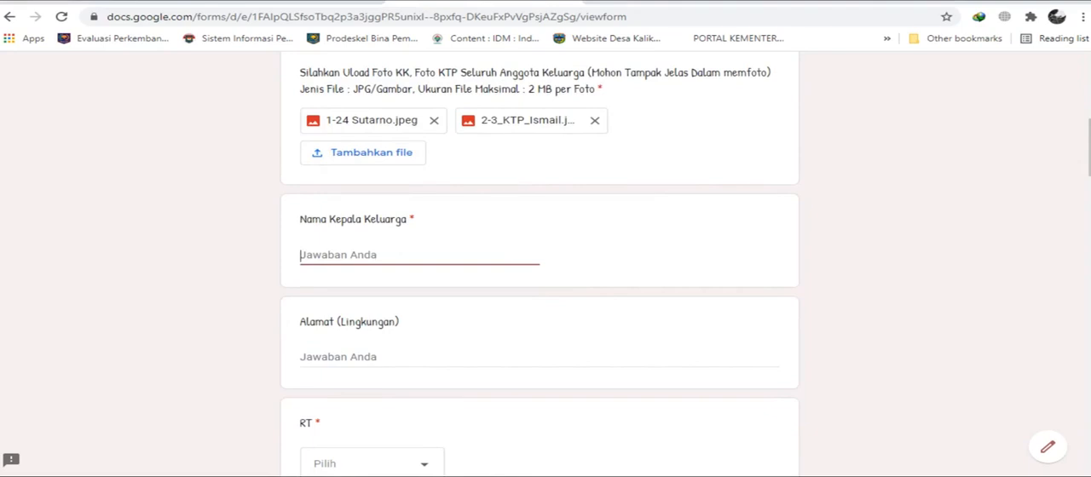
pyautogui.write('Sut')
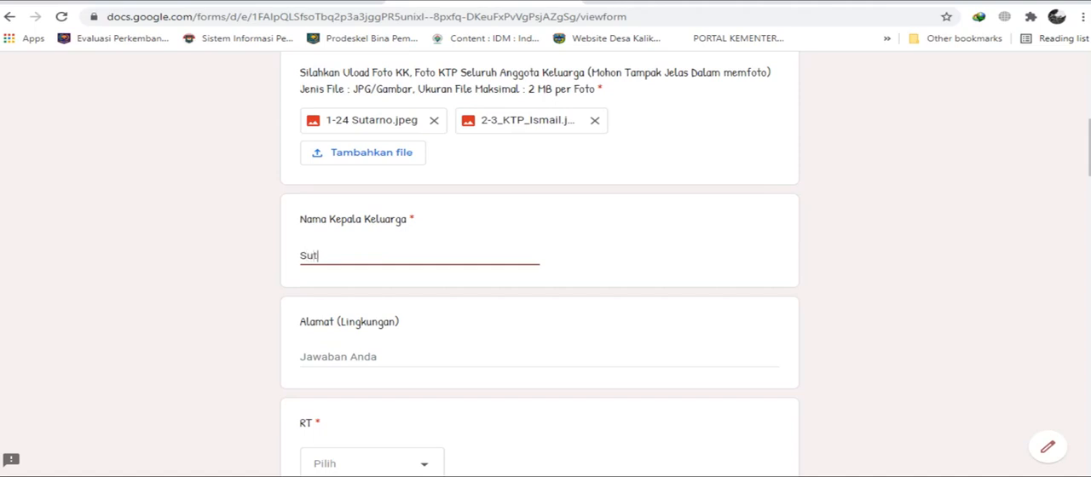
pyautogui.write('arno')
pyautogui.press('Tab')
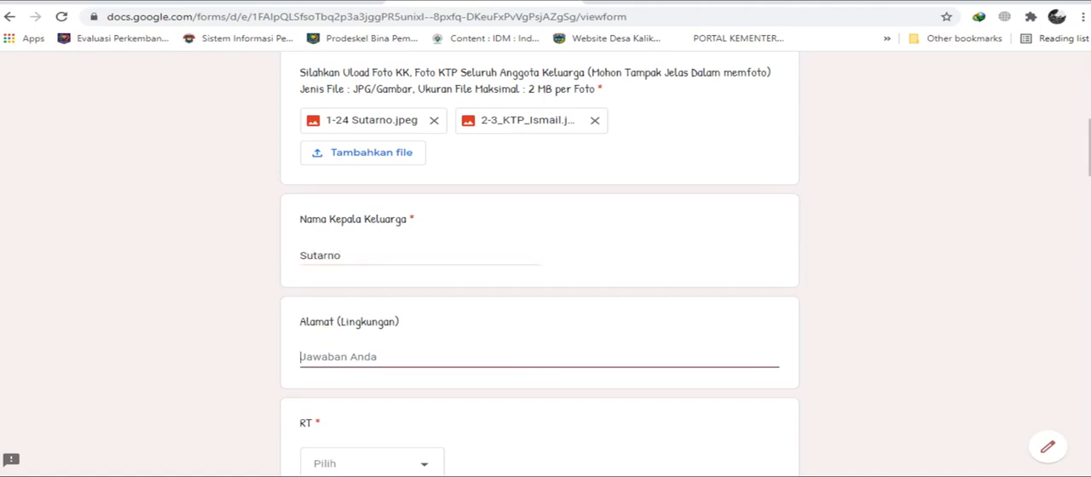
# Fill in the family's neighbourhood address in the Alamat (Lingkungan) field.
pyautogui.scroll(-1, 539, 256)
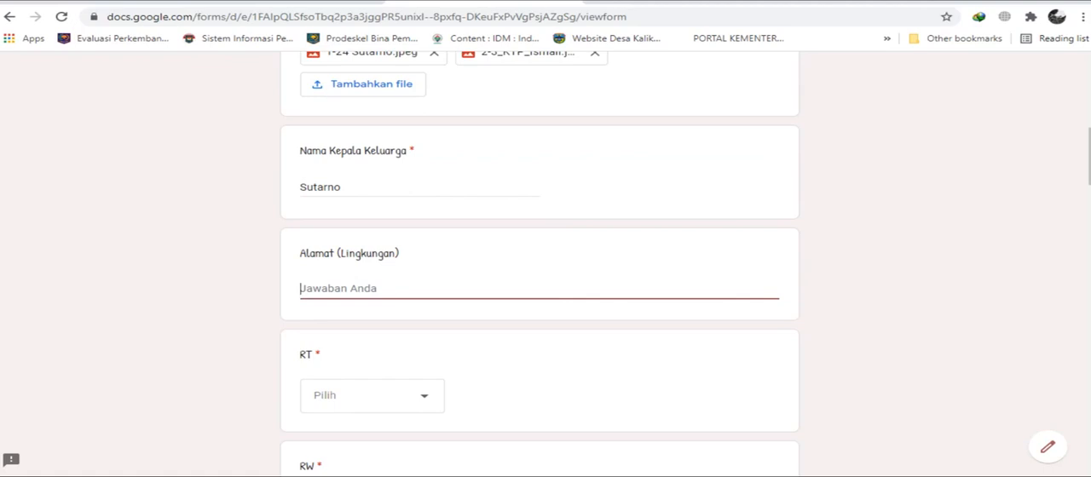
pyautogui.write('Page')
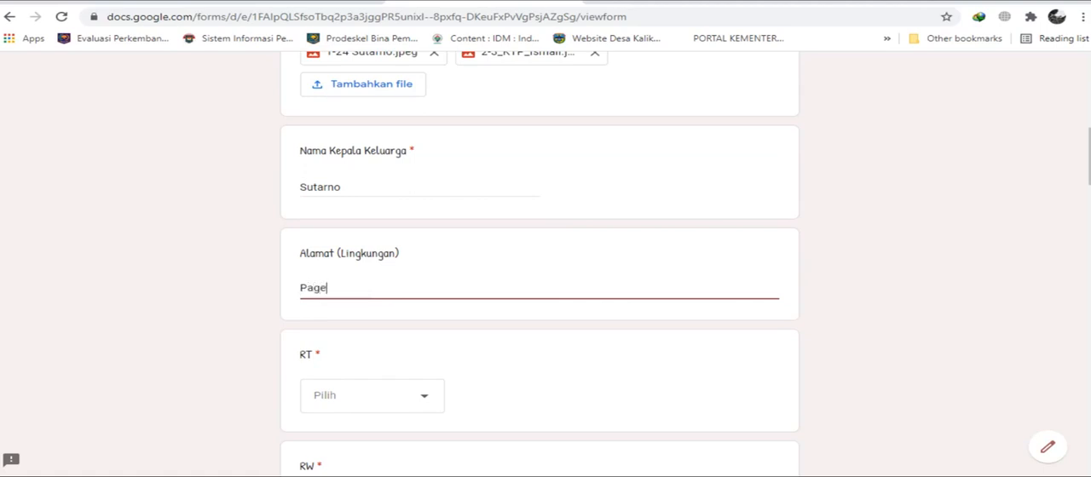
pyautogui.write('rgunung')
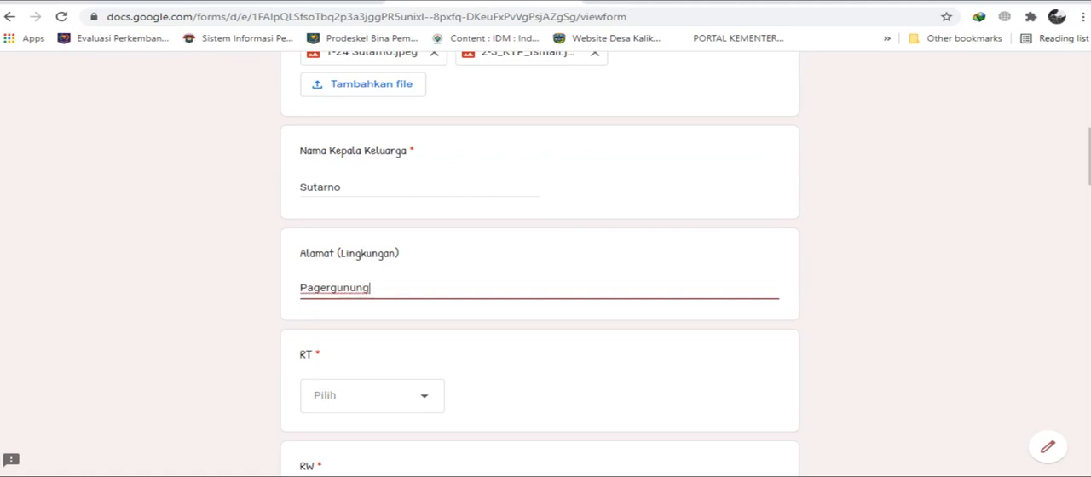
# Set the RT answer to 2.
pyautogui.scroll(-1, 539, 261)
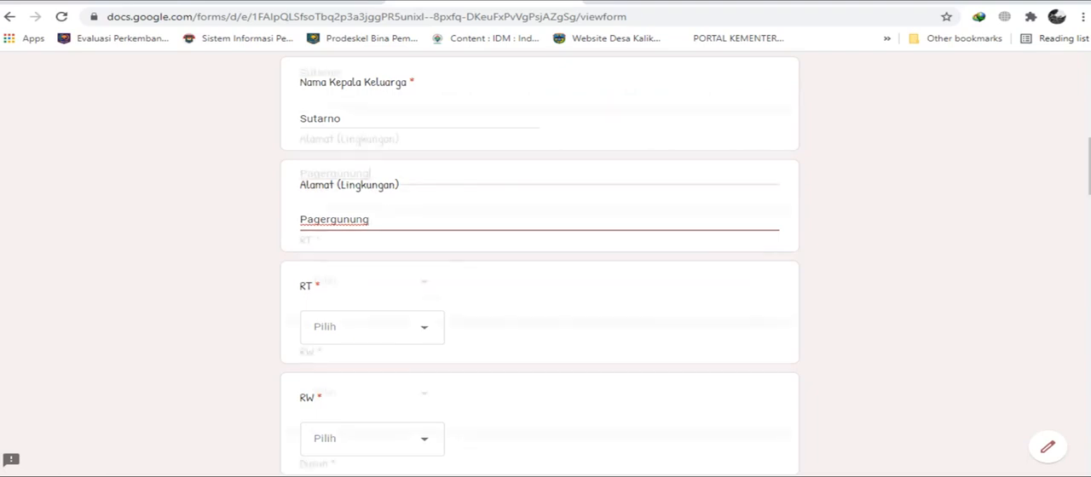
pyautogui.scroll(-1, 540, 264)
pyautogui.scroll(6, 539, 264)
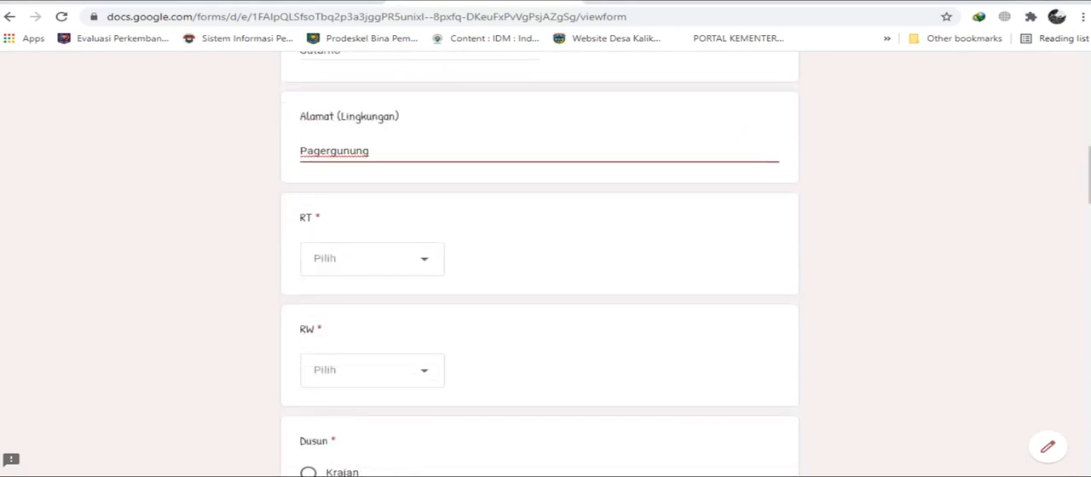
pyautogui.click(372, 259)
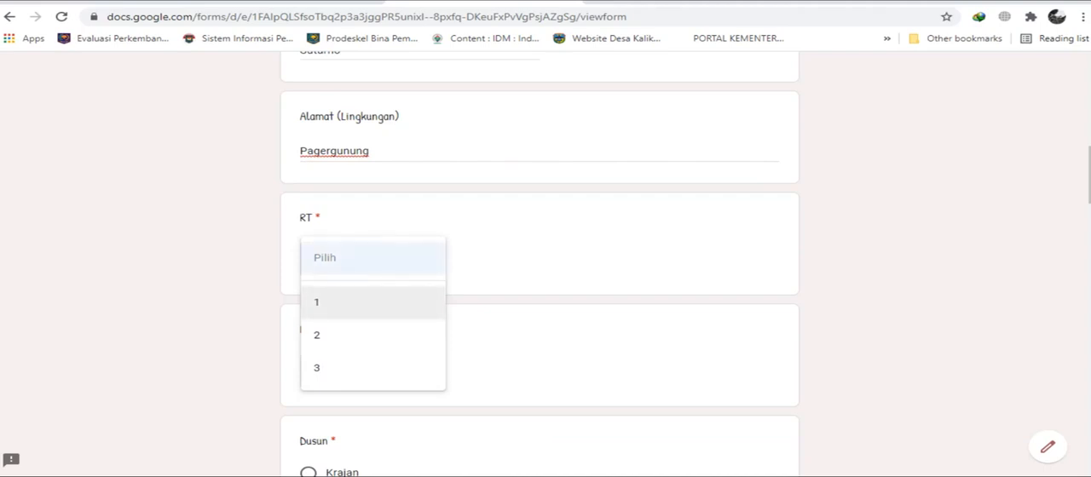
pyautogui.click(372, 335)
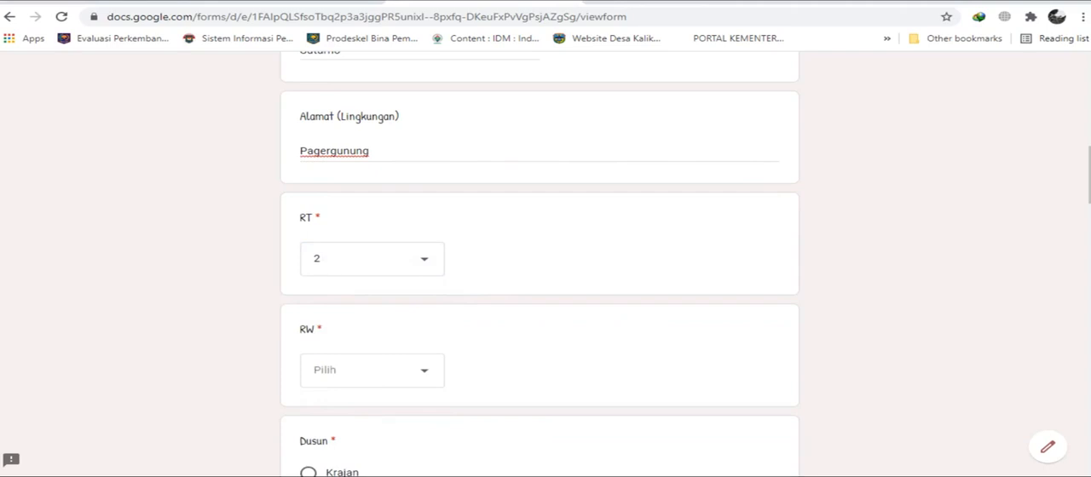
# Set the RW answer to 2 and choose Krajan as the Dusun.
pyautogui.scroll(-1, 539, 255)
pyautogui.click(373, 301)
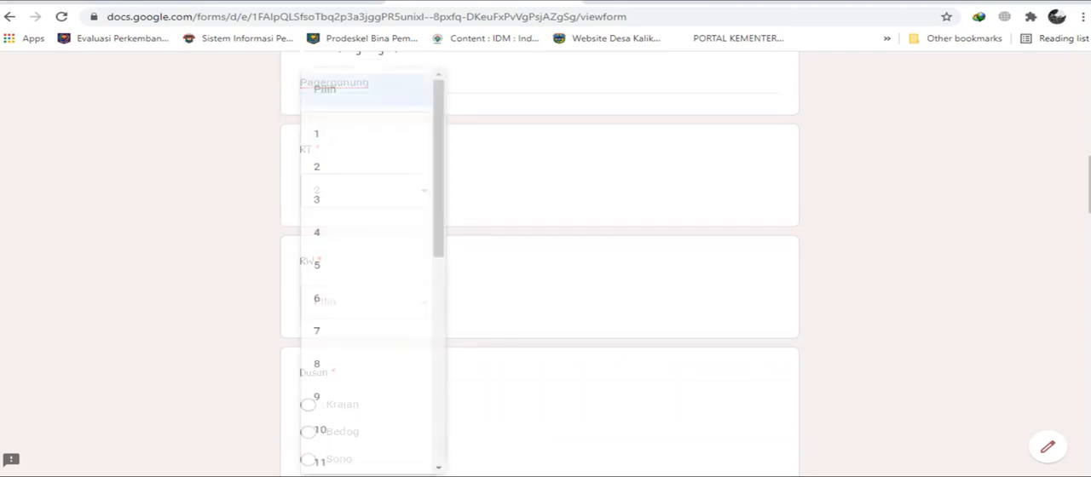
pyautogui.click(341, 167)
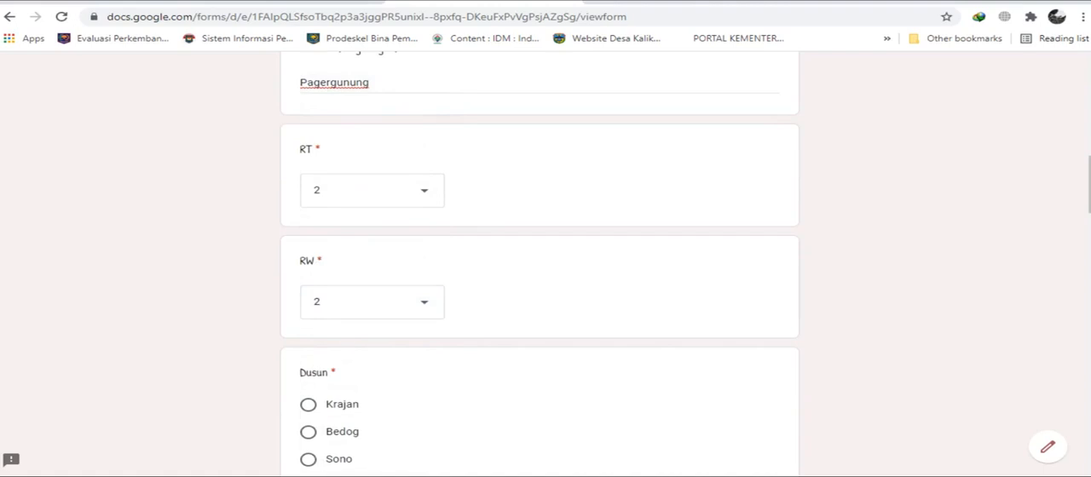
pyautogui.scroll(-2, 539, 256)
pyautogui.click(309, 267)
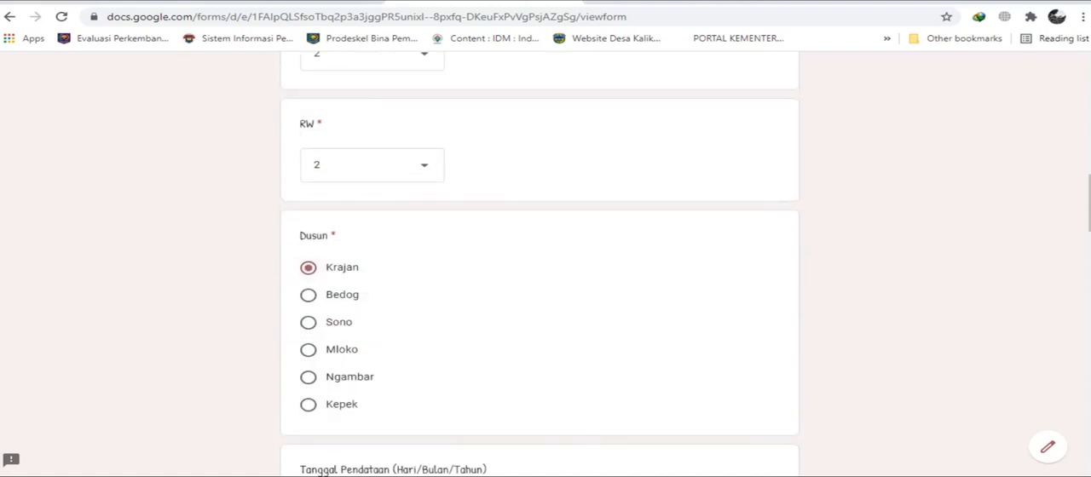
# Set the Tanggal Pendataan to today's date, 16/09/2021.
pyautogui.scroll(-4, 539, 255)
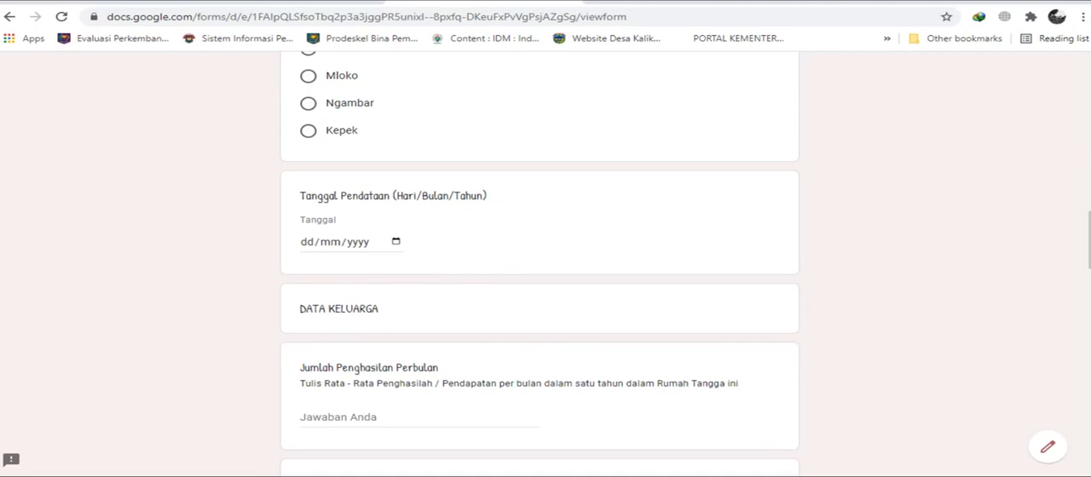
pyautogui.click(395, 242)
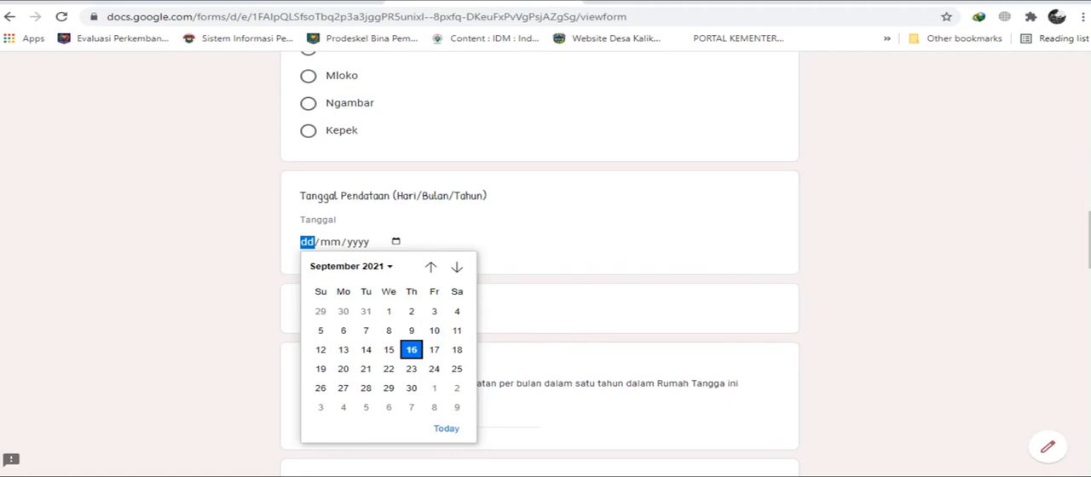
pyautogui.click(446, 429)
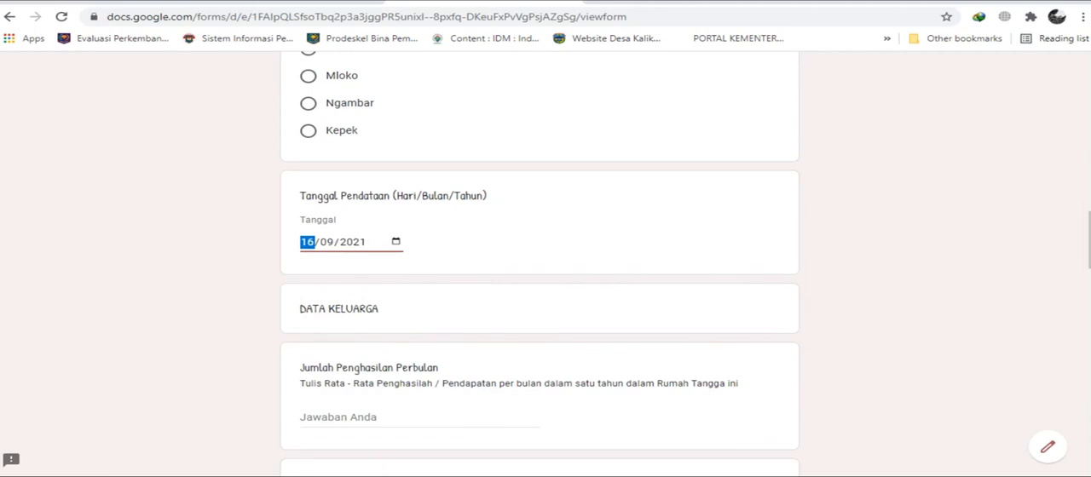
# Go to the Jumlah Penghasilan Perbulan question and switch to Calculator to work out the average monthly income.
pyautogui.scroll(-2, 546, 264)
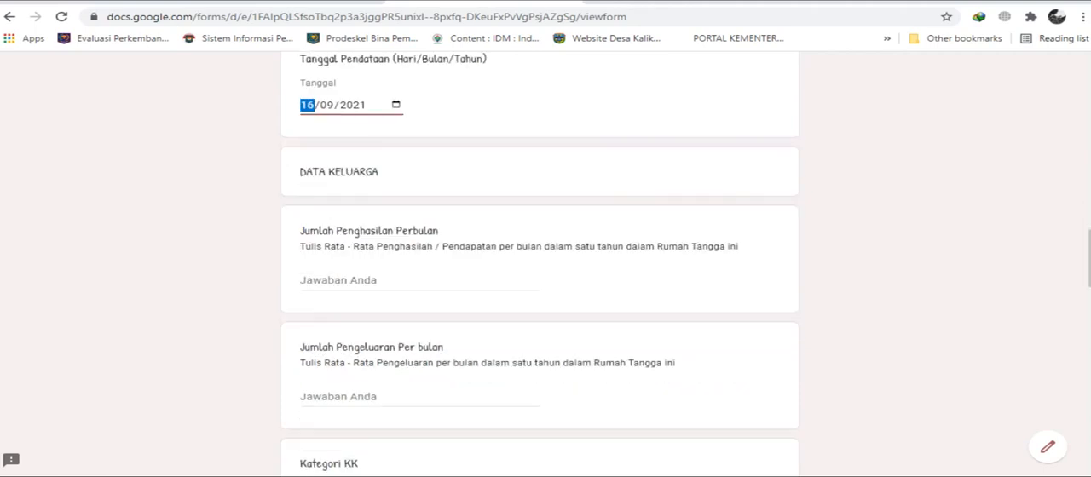
pyautogui.scroll(6, 545, 264)
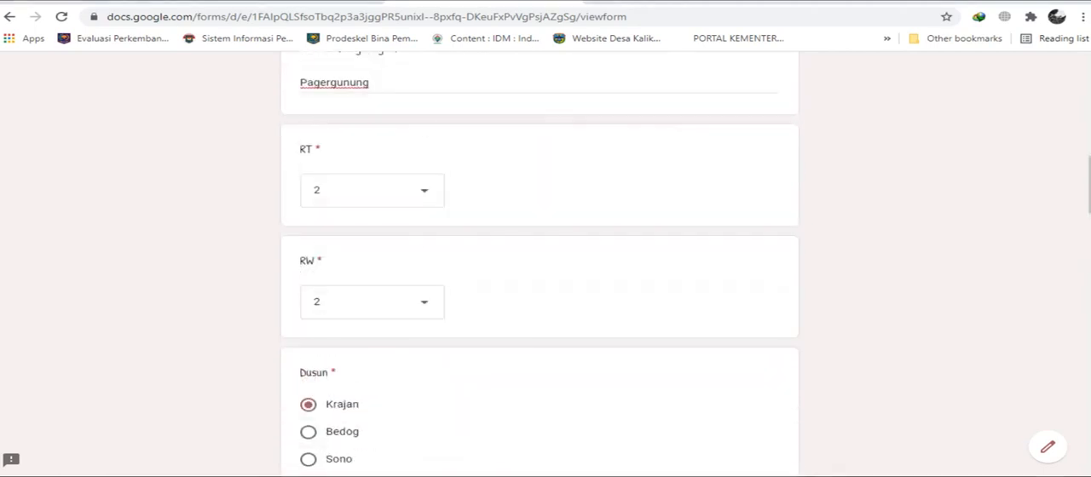
pyautogui.scroll(-4, 545, 264)
pyautogui.scroll(-3, 545, 264)
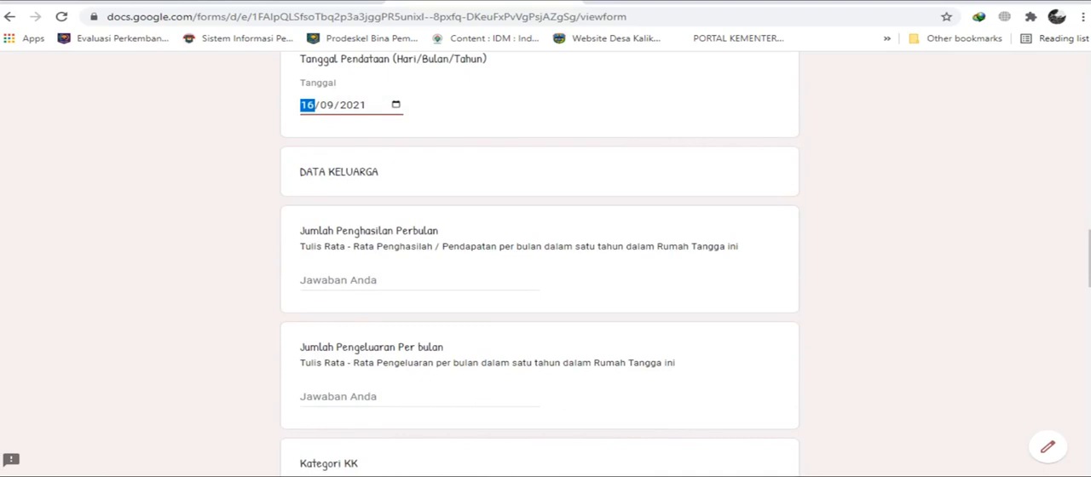
pyautogui.scroll(-1, 539, 262)
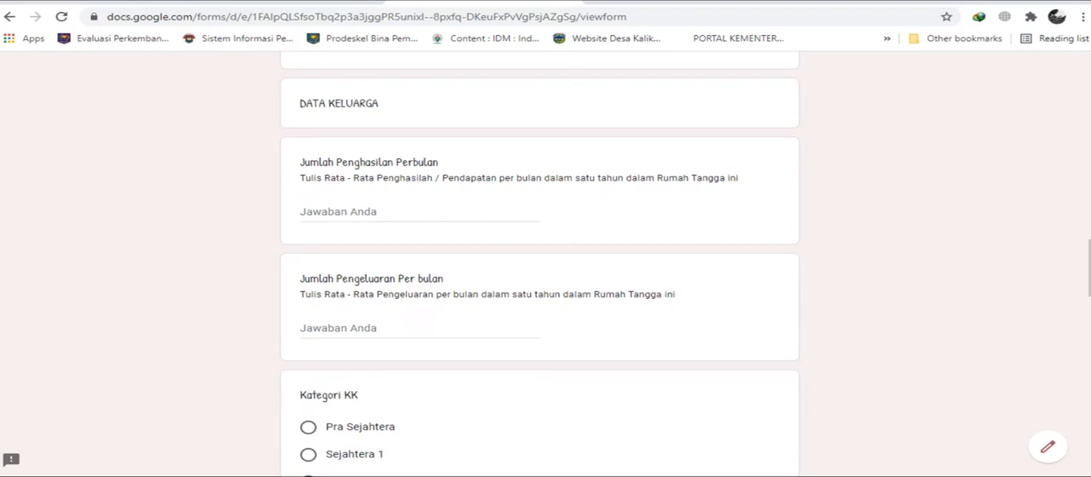
pyautogui.click(334, 212)
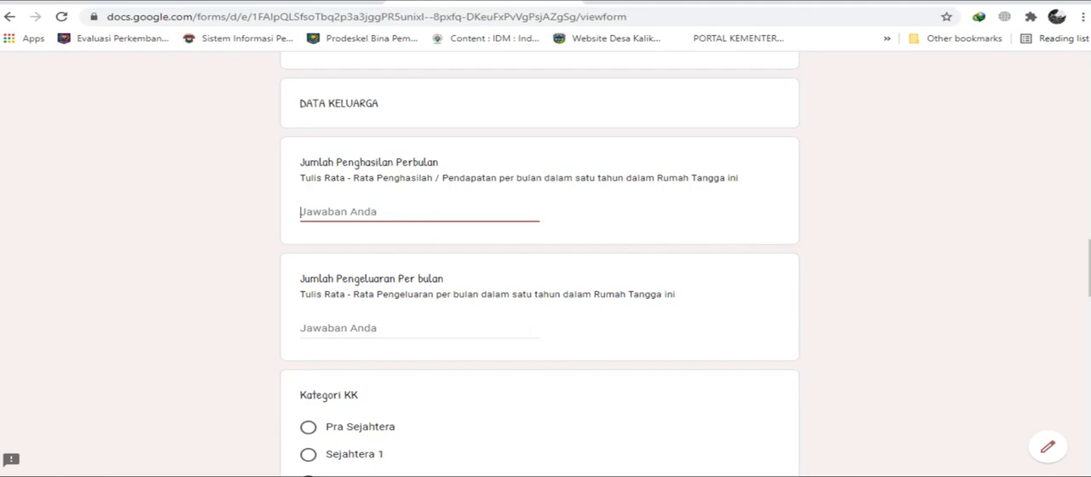
pyautogui.hotkey('alt', 'Tab')
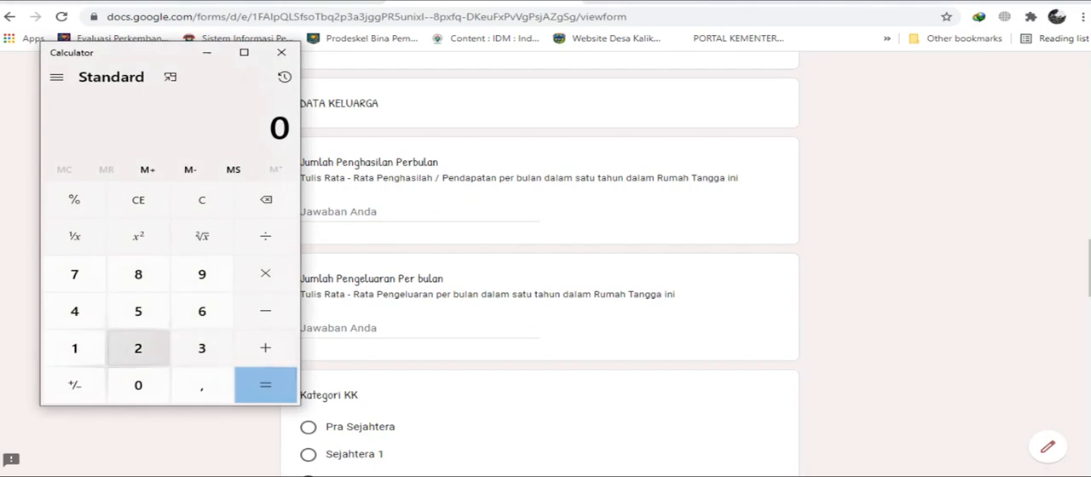
pyautogui.click(74, 348)
pyautogui.click(138, 385)
pyautogui.click(138, 386)
pyautogui.click(139, 385)
pyautogui.click(138, 386)
pyautogui.click(138, 386)
pyautogui.click(138, 386)
pyautogui.click(265, 348)
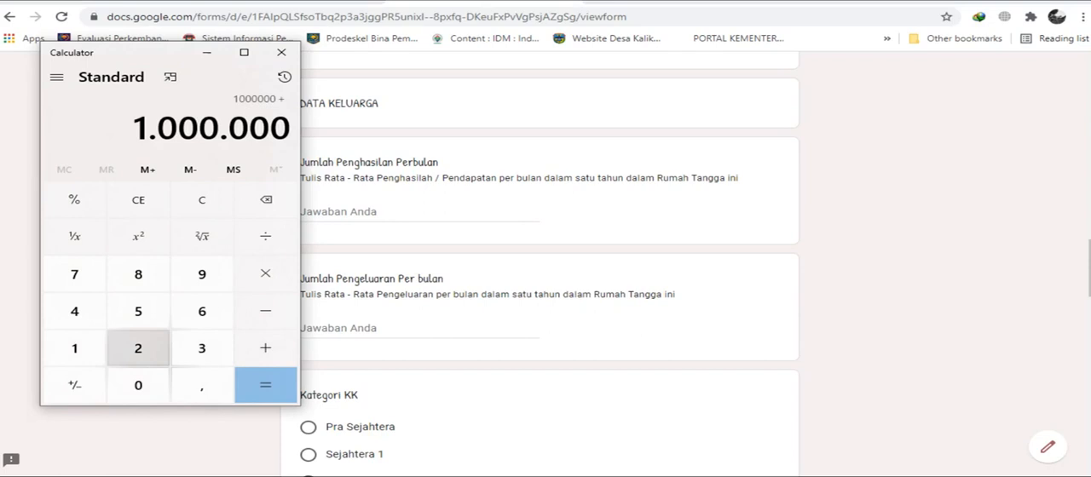
pyautogui.click(74, 348)
pyautogui.click(138, 348)
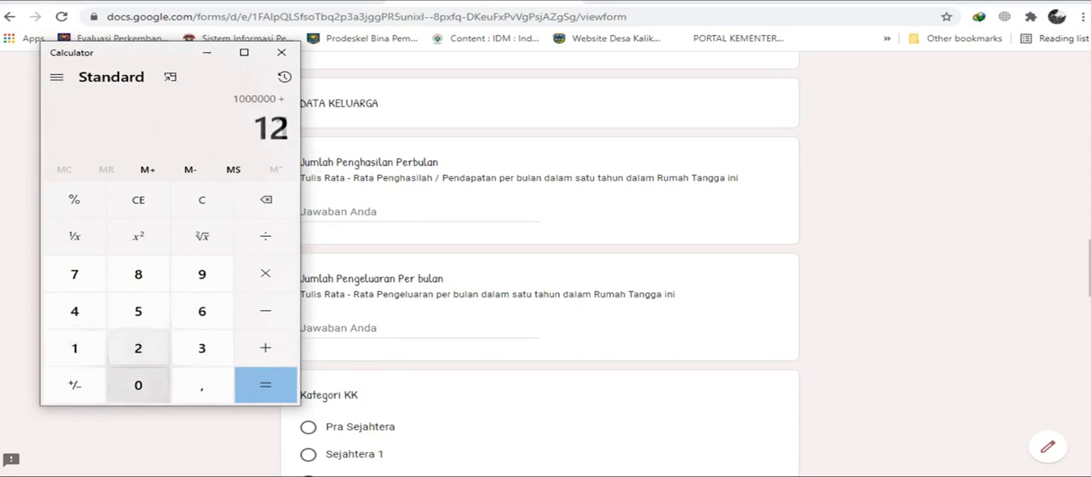
pyautogui.click(138, 385)
pyautogui.click(138, 385)
pyautogui.click(139, 386)
pyautogui.click(139, 386)
pyautogui.click(138, 385)
pyautogui.click(138, 385)
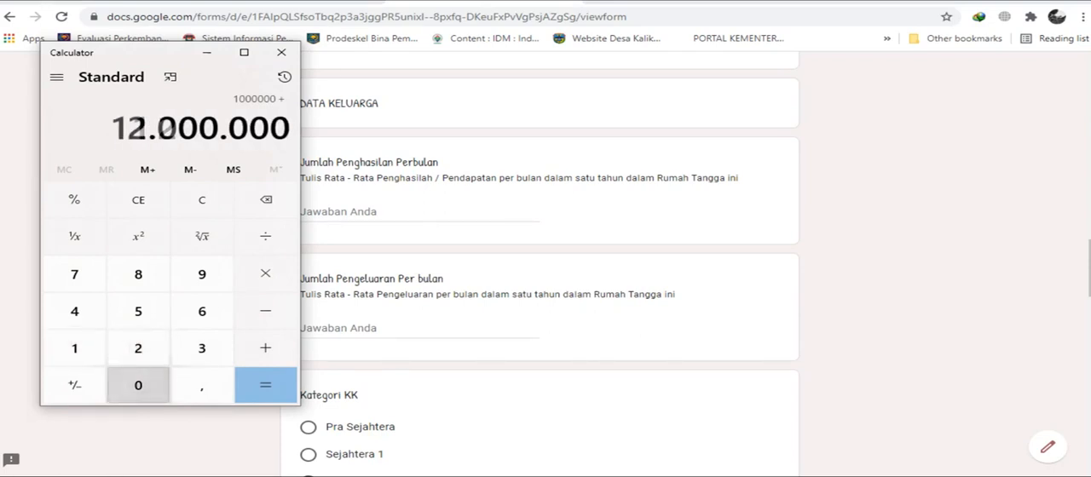
pyautogui.click(265, 385)
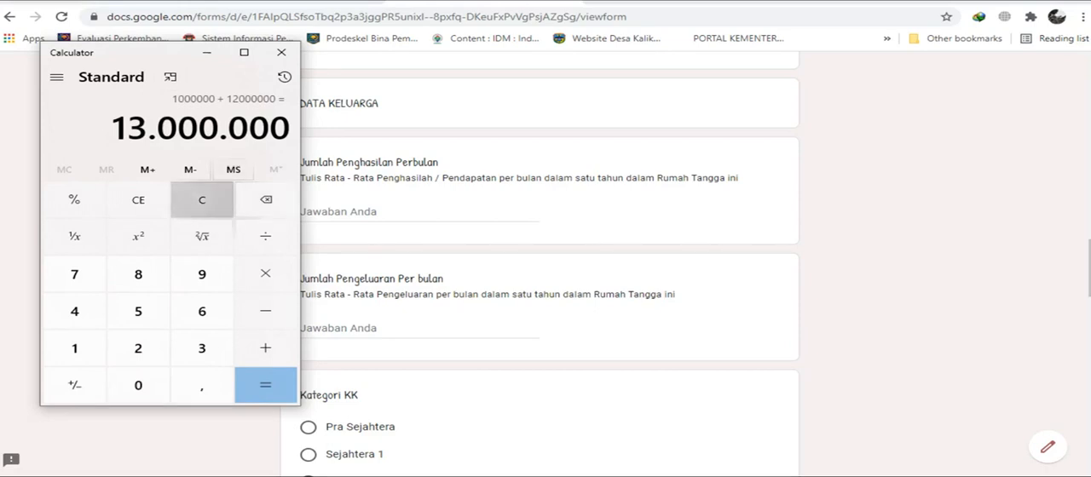
pyautogui.click(202, 199)
# Calculate the average monthly income by adding 10000000 and 12000000 and dividing the sum by 12.
pyautogui.click(74, 347)
pyautogui.click(138, 385)
pyautogui.click(138, 386)
pyautogui.click(138, 385)
pyautogui.click(138, 386)
pyautogui.click(138, 385)
pyautogui.click(138, 386)
pyautogui.click(138, 385)
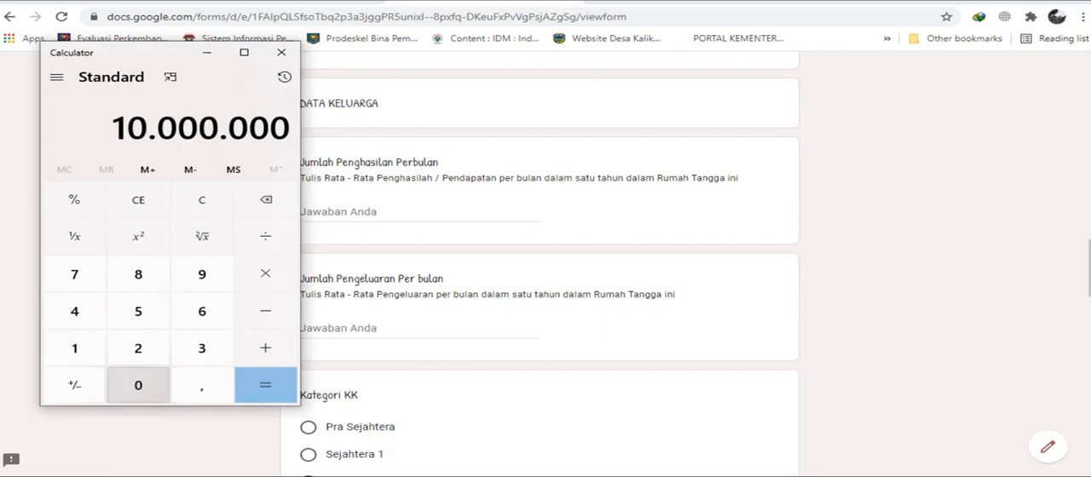
pyautogui.click(266, 348)
pyautogui.click(74, 348)
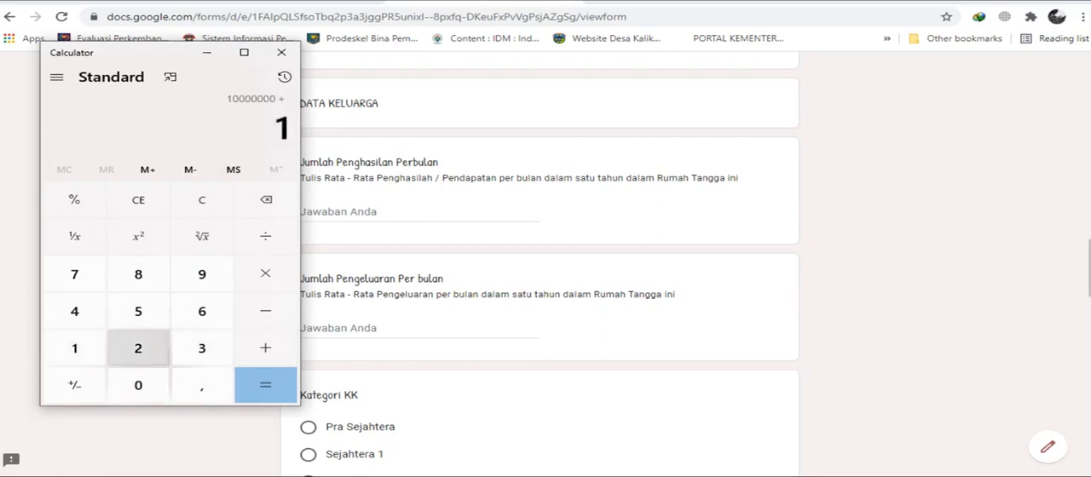
pyautogui.click(138, 348)
pyautogui.click(138, 386)
pyautogui.click(138, 386)
pyautogui.click(138, 386)
pyautogui.click(138, 386)
pyautogui.click(138, 385)
pyautogui.click(138, 386)
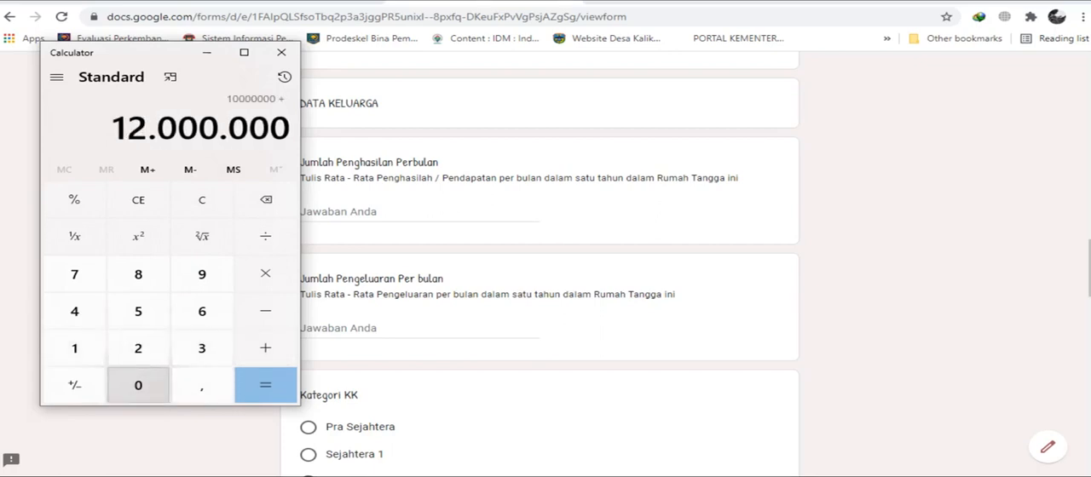
pyautogui.click(265, 237)
pyautogui.click(74, 348)
pyautogui.click(139, 347)
pyautogui.click(265, 386)
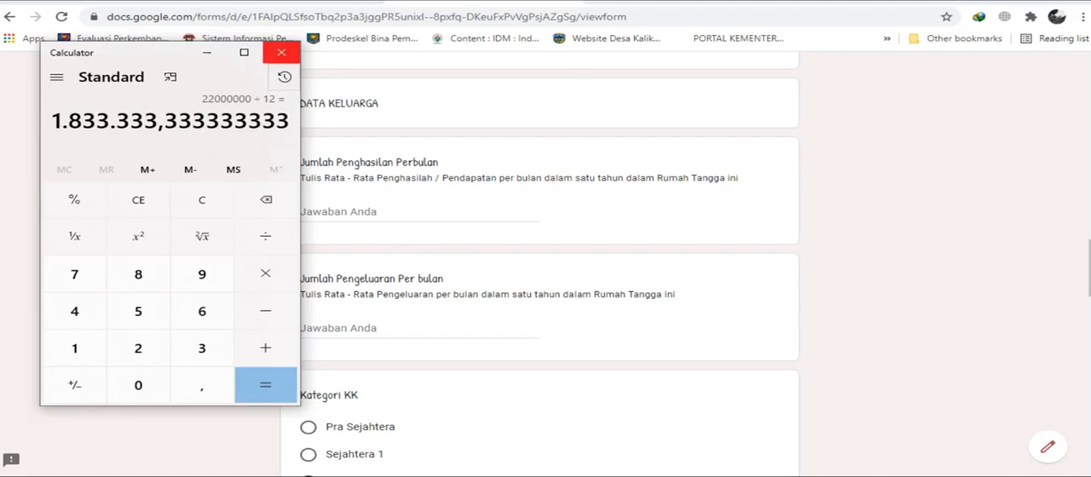
# Close Calculator and enter 1800000 as the Jumlah Penghasilan Perbulan in the form.
pyautogui.click(282, 52)
pyautogui.click(301, 212)
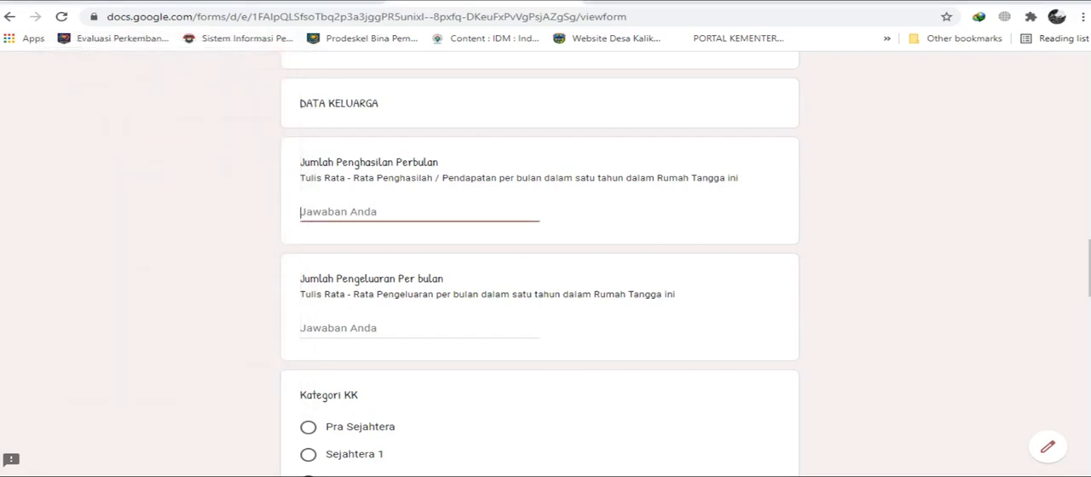
pyautogui.write('18')
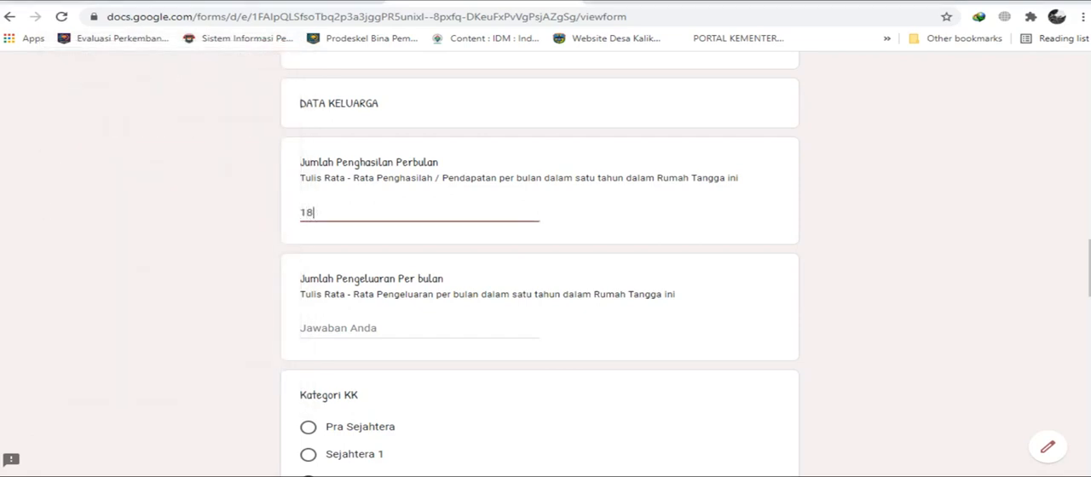
pyautogui.write('00000')
pyautogui.click(326, 212)
pyautogui.write('Rp')
pyautogui.press('BackSpace')
pyautogui.press('BackSpace')
pyautogui.click(347, 214)
pyautogui.click(321, 213)
pyautogui.click(327, 213)
# Open Calculator for the monthly expenses and enter the sum of 1000000 plus 56000.
pyautogui.scroll(-1, 539, 269)
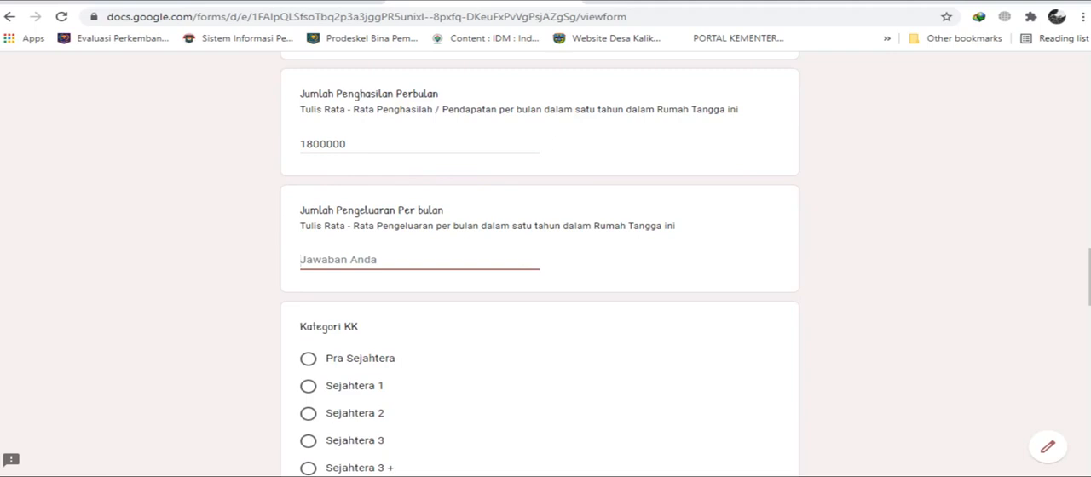
pyautogui.press('XF86Calculator')
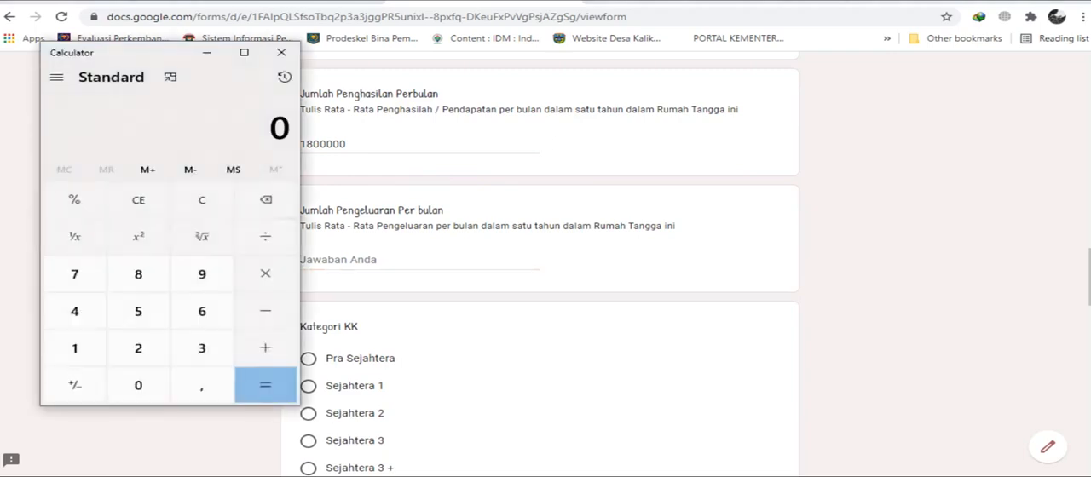
pyautogui.moveTo(136, 52); pyautogui.dragTo(310, 48)
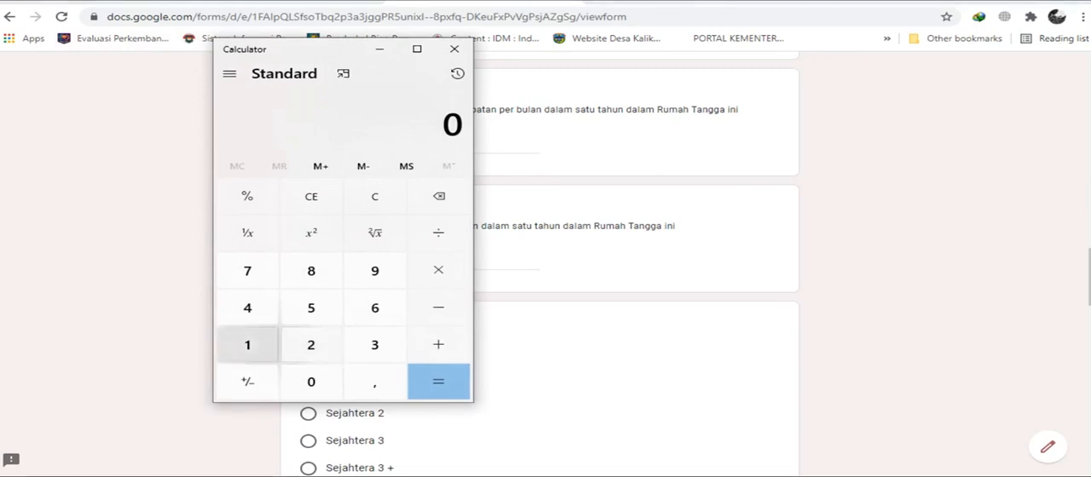
pyautogui.click(247, 345)
pyautogui.click(311, 382)
pyautogui.doubleClick(311, 382)
pyautogui.click(312, 382)
pyautogui.doubleClick(311, 382)
pyautogui.click(438, 344)
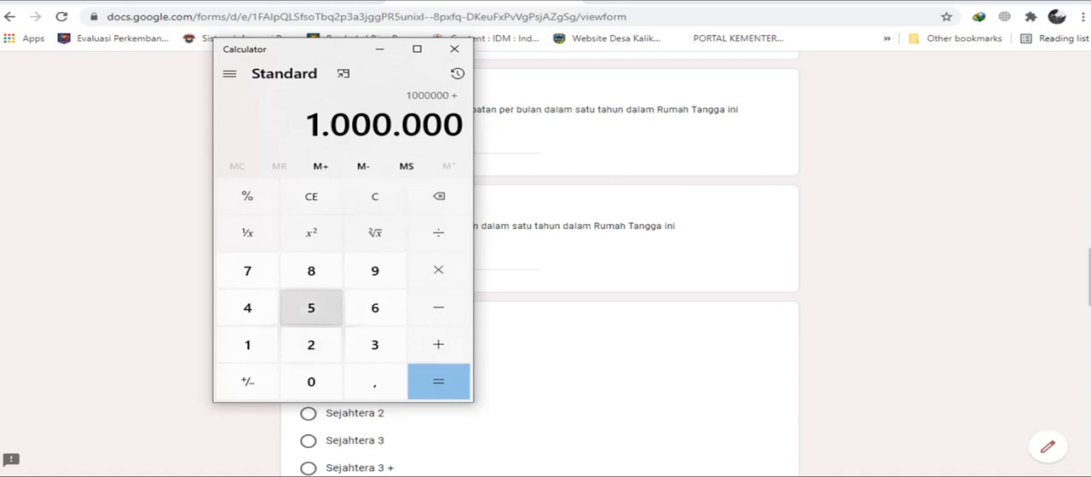
pyautogui.click(311, 308)
pyautogui.click(375, 307)
pyautogui.click(311, 382)
pyautogui.click(311, 382)
pyautogui.click(311, 382)
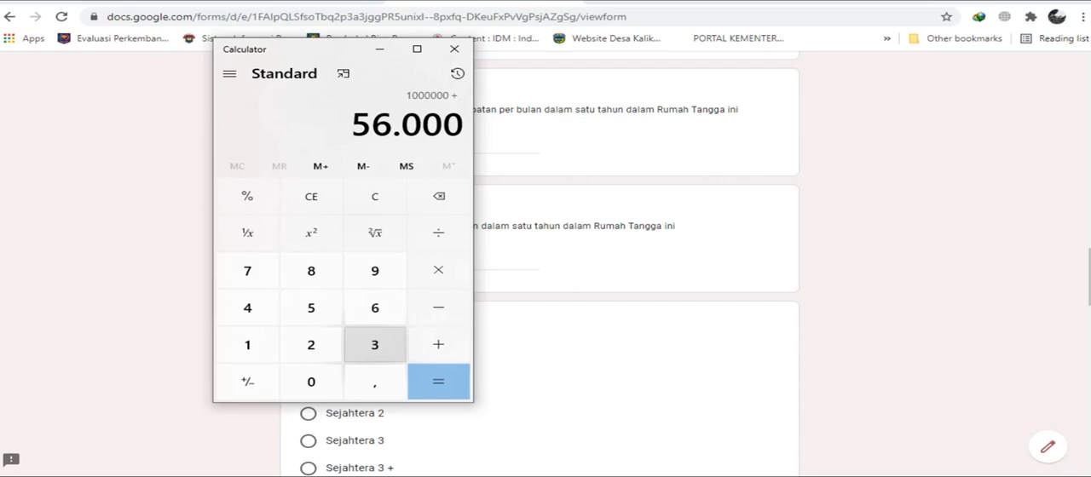
pyautogui.click(247, 308)
pyautogui.click(311, 345)
pyautogui.click(311, 308)
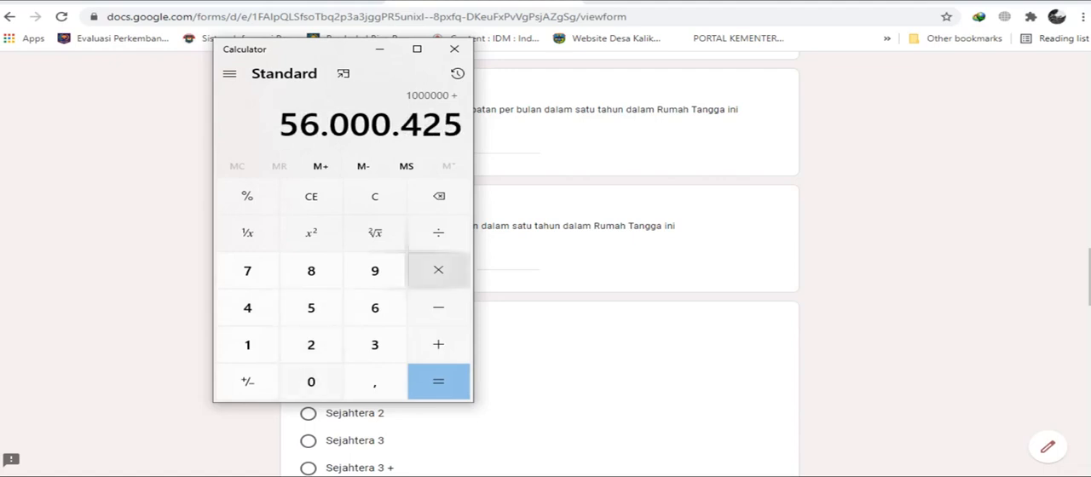
pyautogui.click(438, 196)
pyautogui.click(439, 196)
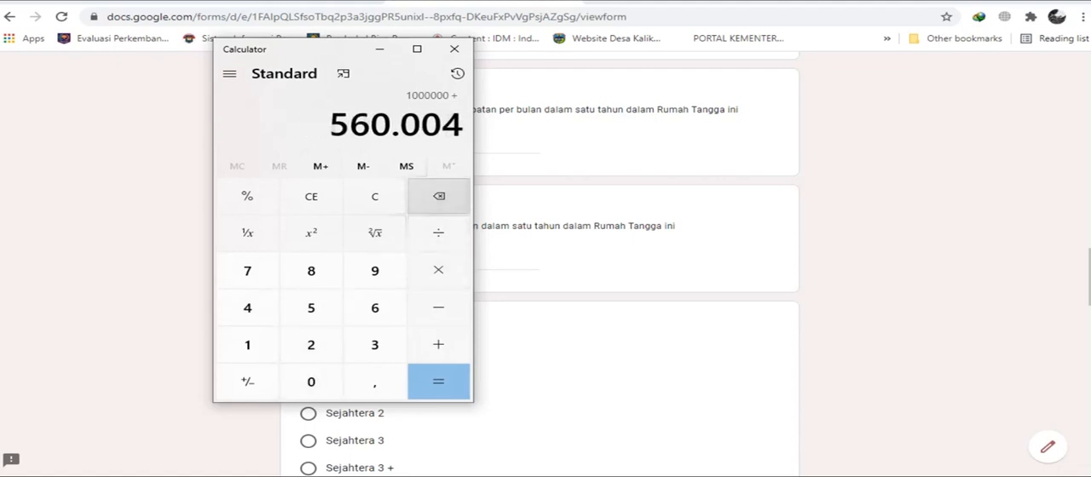
pyautogui.click(438, 196)
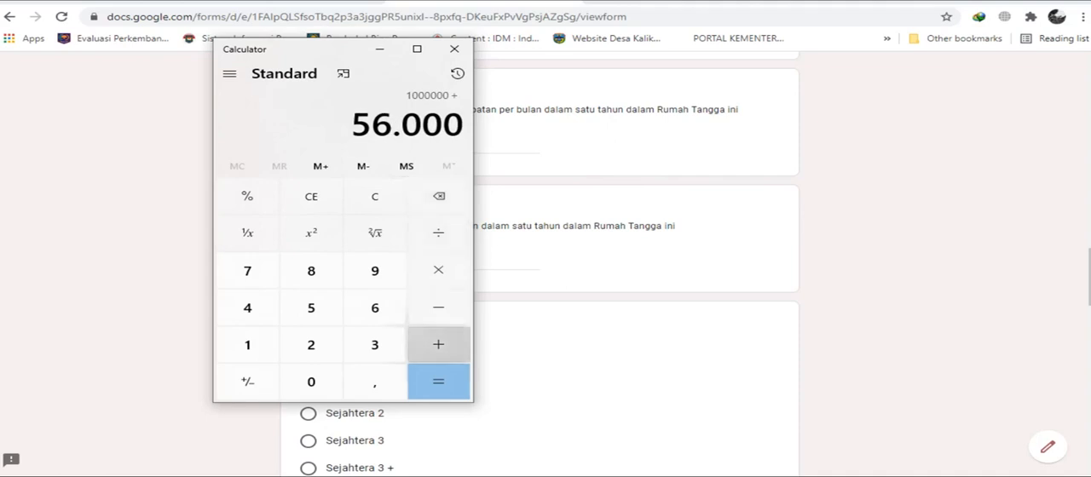
# Add 425000 to the monthly expenses sum and compute the total.
pyautogui.click(438, 344)
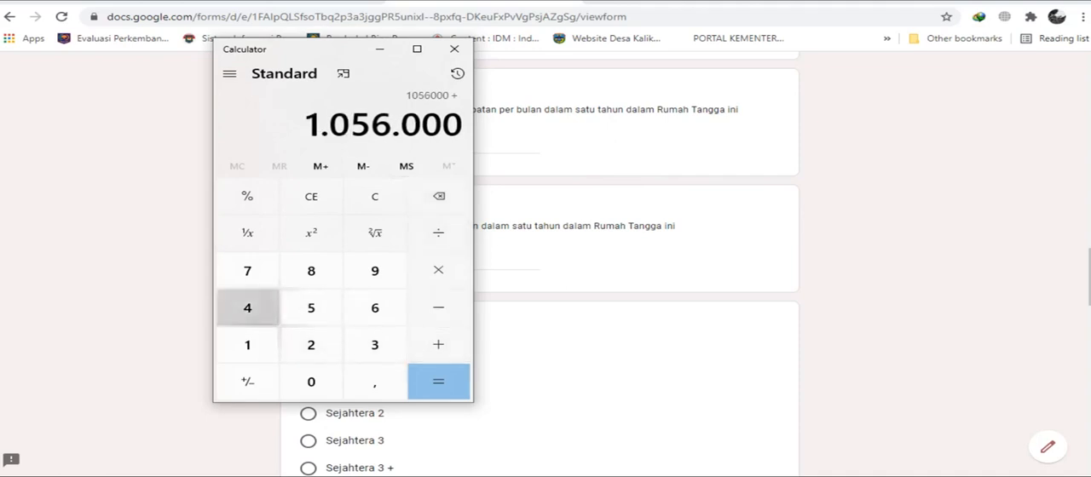
pyautogui.click(247, 308)
pyautogui.click(311, 344)
pyautogui.click(311, 308)
pyautogui.click(311, 382)
pyautogui.click(311, 382)
pyautogui.click(311, 382)
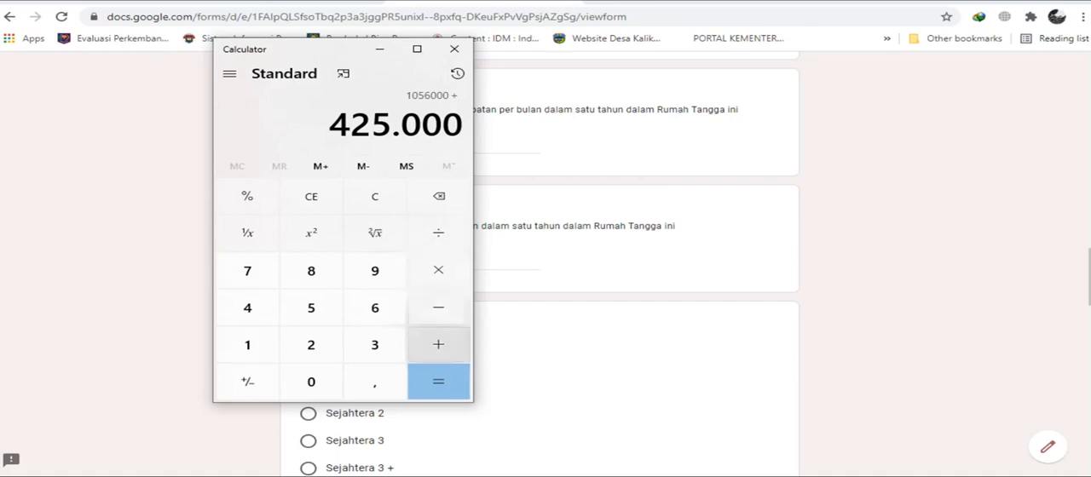
pyautogui.click(438, 382)
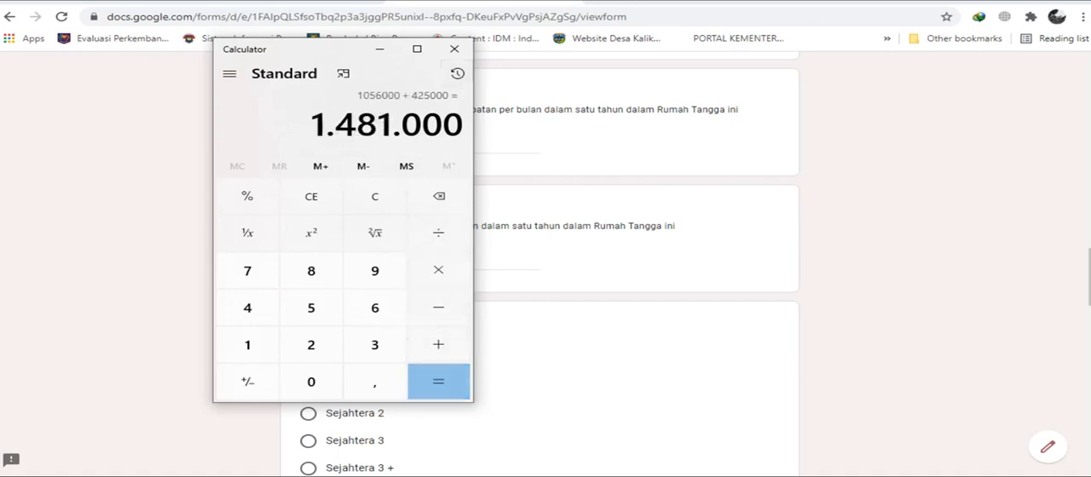
# Close Calculator and enter 1481000 as the Jumlah Pengeluaran Per bulan in the form.
pyautogui.click(455, 49)
pyautogui.click(393, 260)
pyautogui.write('14')
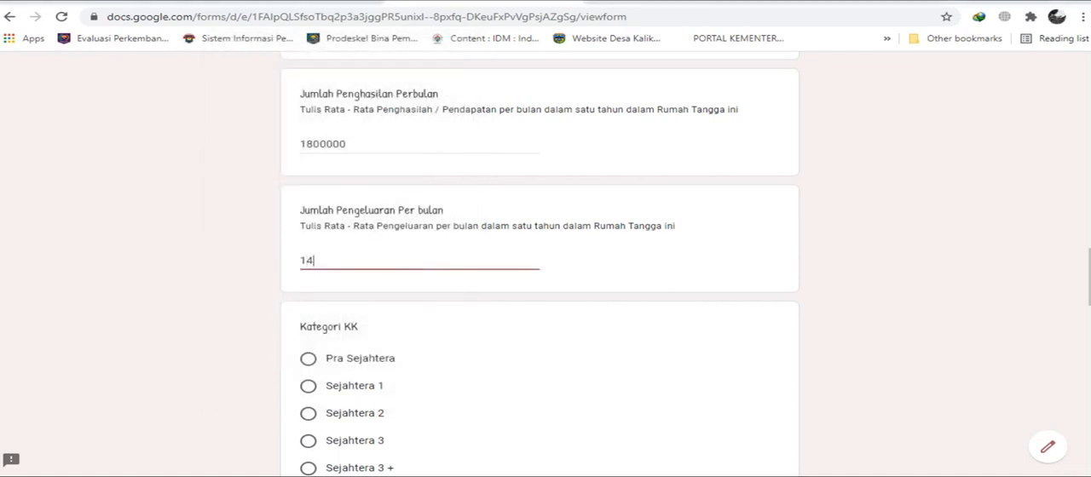
pyautogui.write('81000')
pyautogui.click(321, 261)
pyautogui.press('Tab')
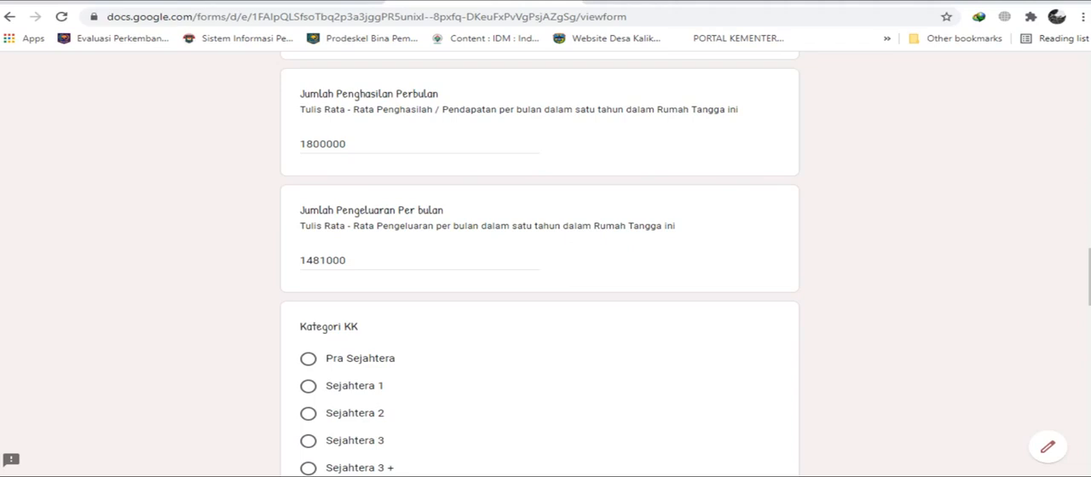
# Set Kategori KK to Sejahtera 2 and answer Penerima Beras Miskin with Ya.
pyautogui.scroll(-3, 539, 264)
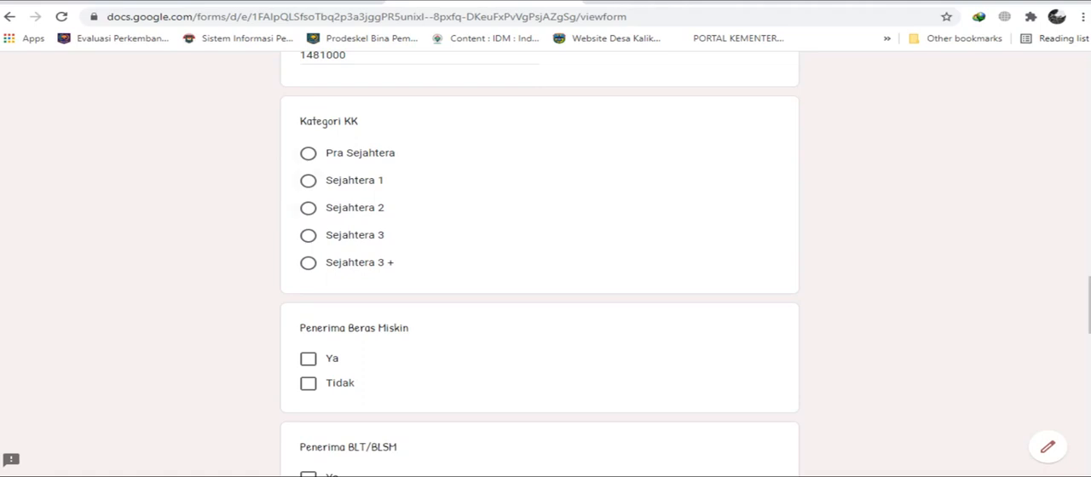
pyautogui.click(309, 208)
pyautogui.scroll(-2, 540, 256)
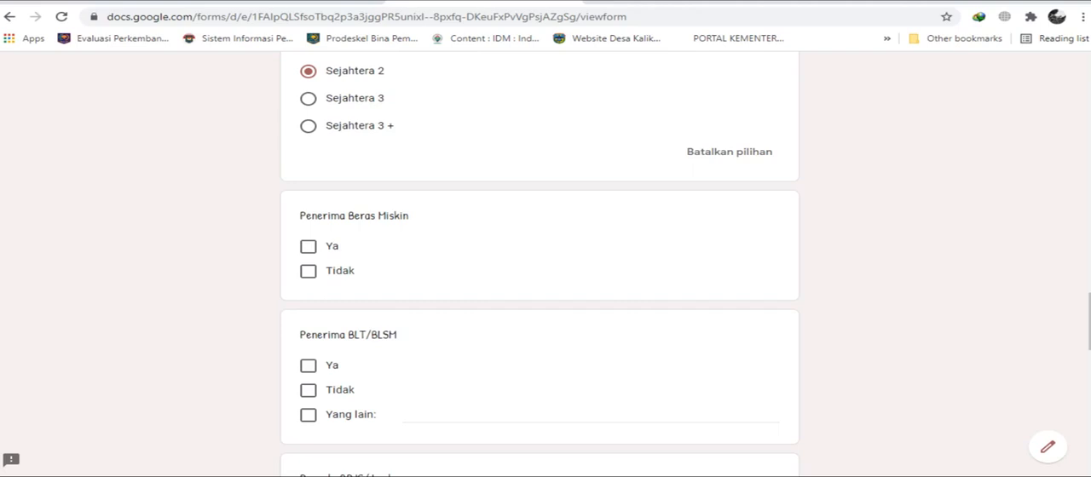
pyautogui.click(308, 246)
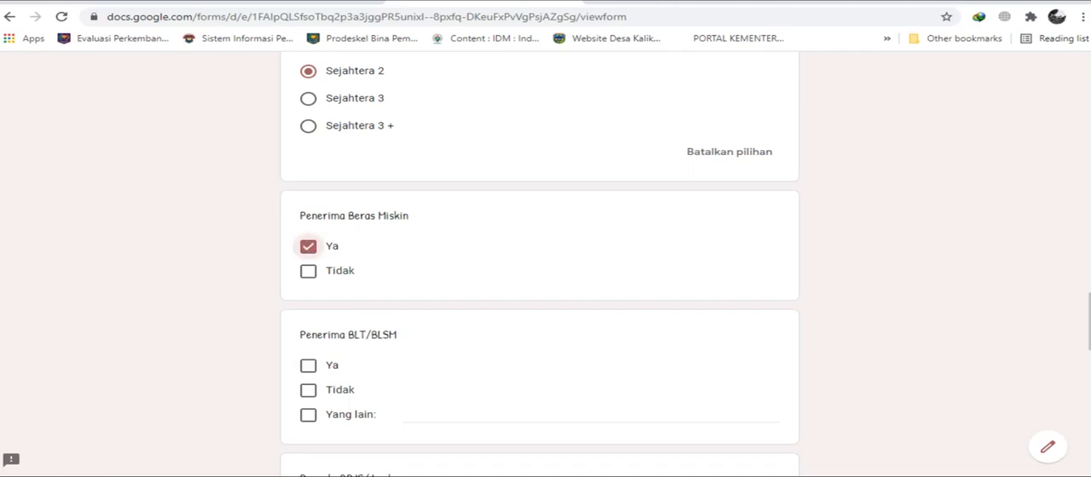
pyautogui.scroll(-2, 539, 264)
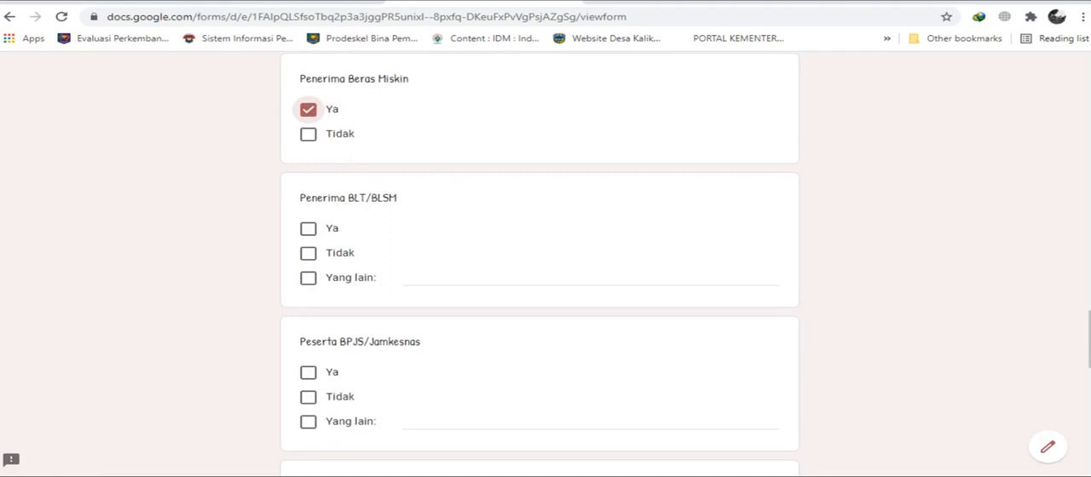
pyautogui.click(309, 228)
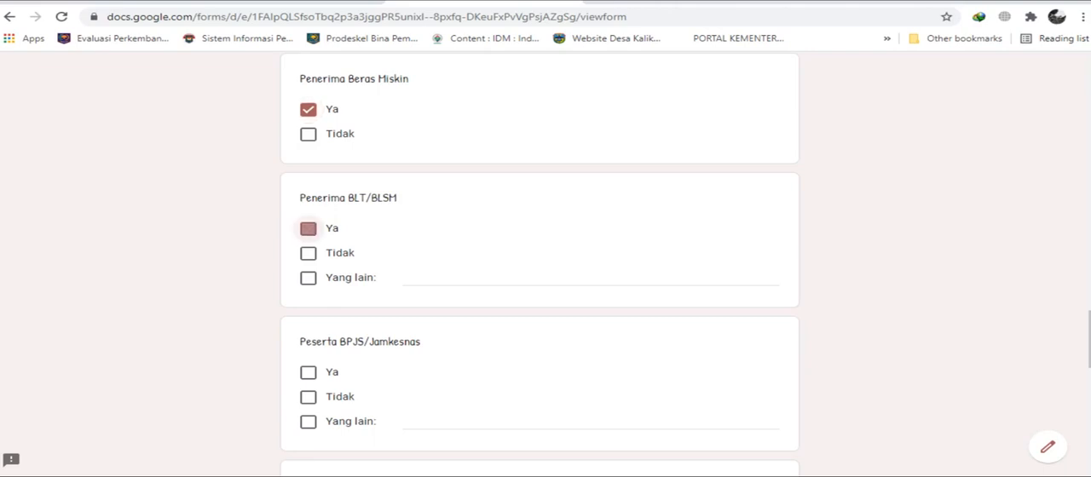
pyautogui.click(309, 253)
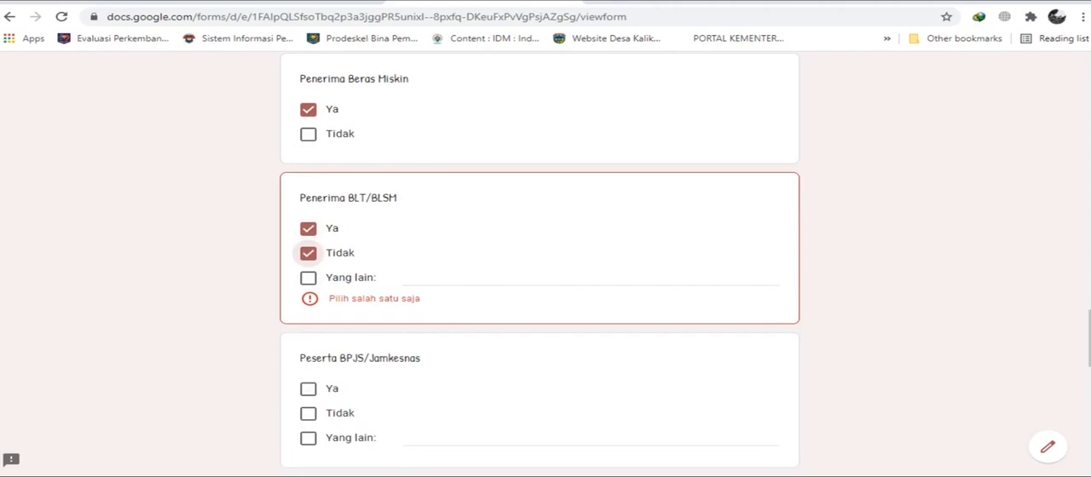
pyautogui.click(309, 253)
pyautogui.click(309, 229)
# Try entering "bansos" as the Yang lain answer for Penerima BLT/BLSM, and deselect that option.
pyautogui.click(308, 278)
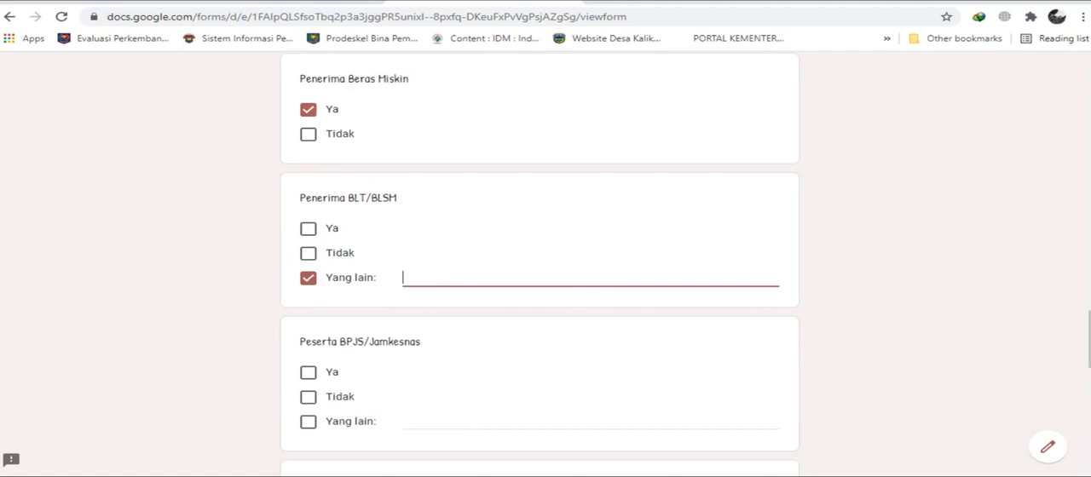
pyautogui.write('bansos')
pyautogui.click(308, 278)
# Answer Penerima BLT/BLSM with Ya only and clear the "bansos" text from its Yang lain option.
pyautogui.click(308, 228)
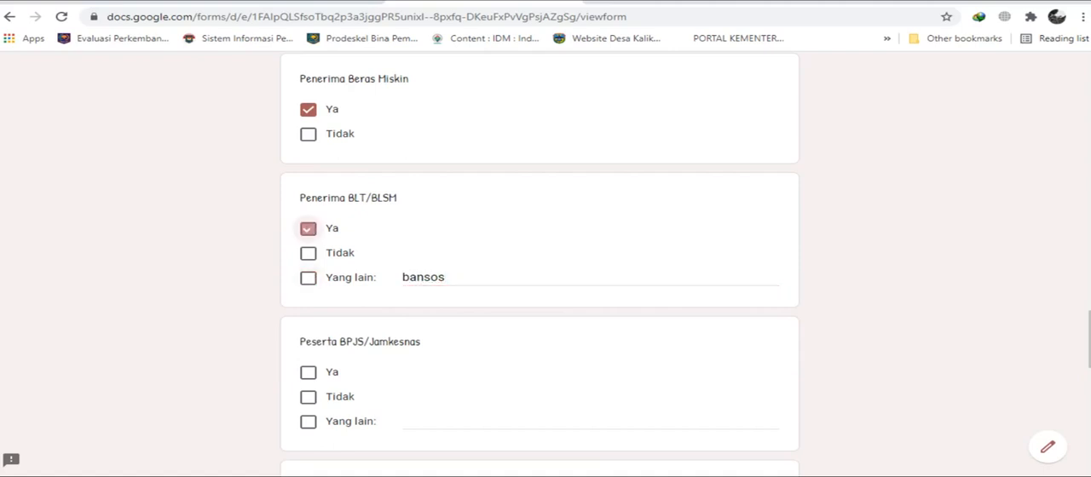
pyautogui.click(308, 278)
pyautogui.press('BackSpace')
pyautogui.press('BackSpace')
pyautogui.press('BackSpace')
pyautogui.press('BackSpace')
pyautogui.press('BackSpace')
pyautogui.press('BackSpace')
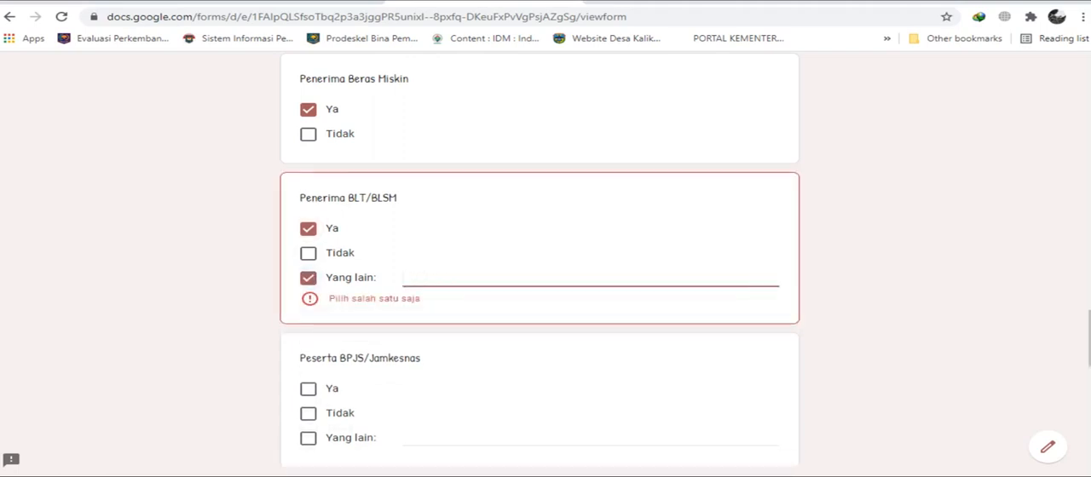
pyautogui.click(308, 278)
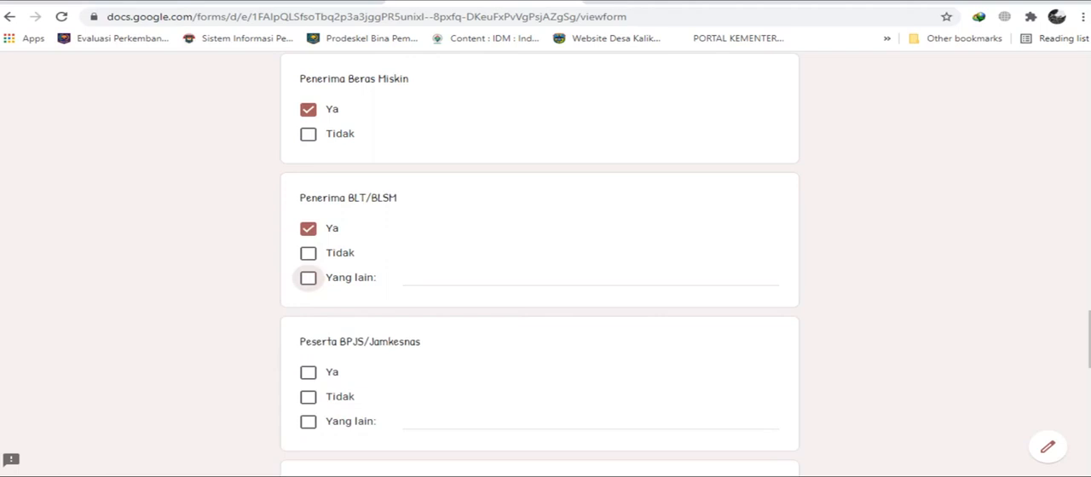
# Answer Peserta BPJS/Jamkesnas with Tidak only.
pyautogui.scroll(-2, 539, 256)
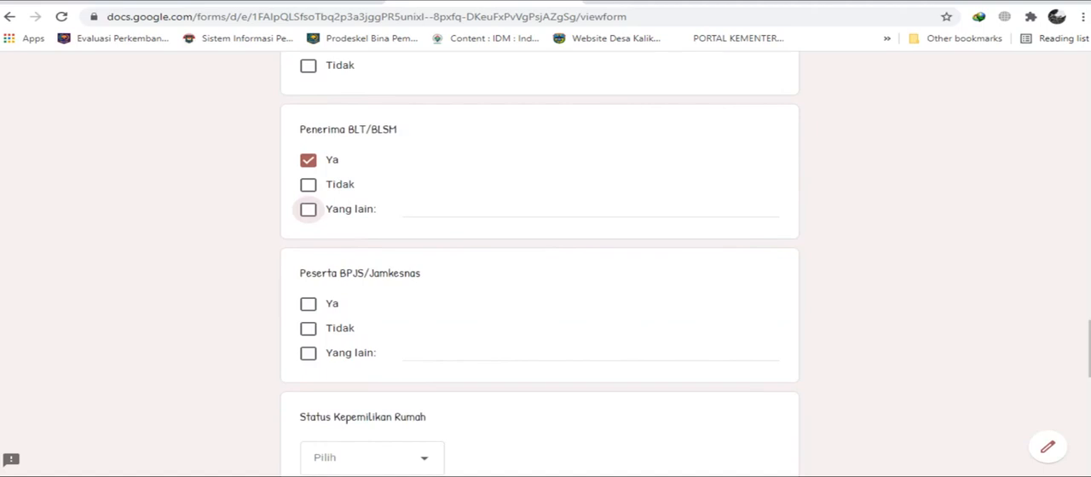
pyautogui.scroll(-4, 540, 256)
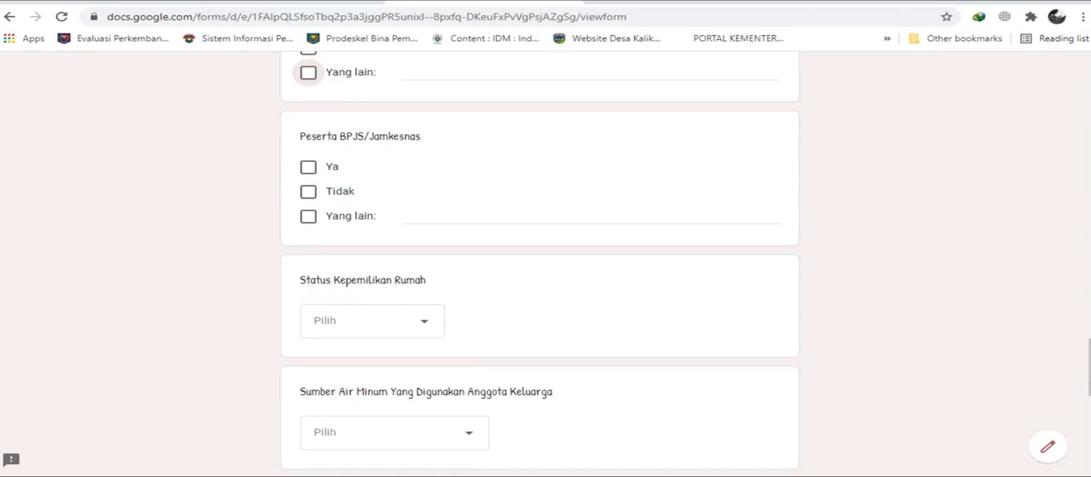
pyautogui.click(308, 167)
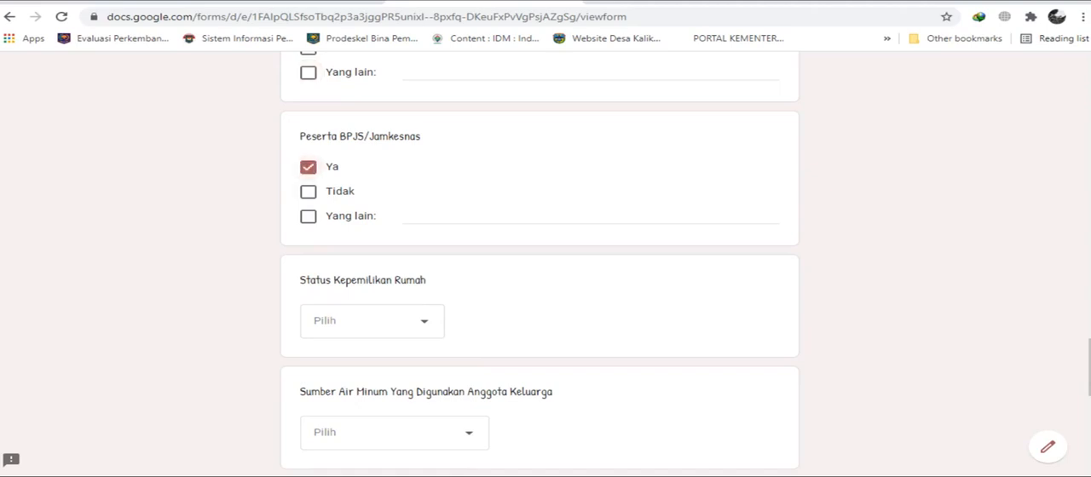
pyautogui.click(308, 191)
pyautogui.click(308, 167)
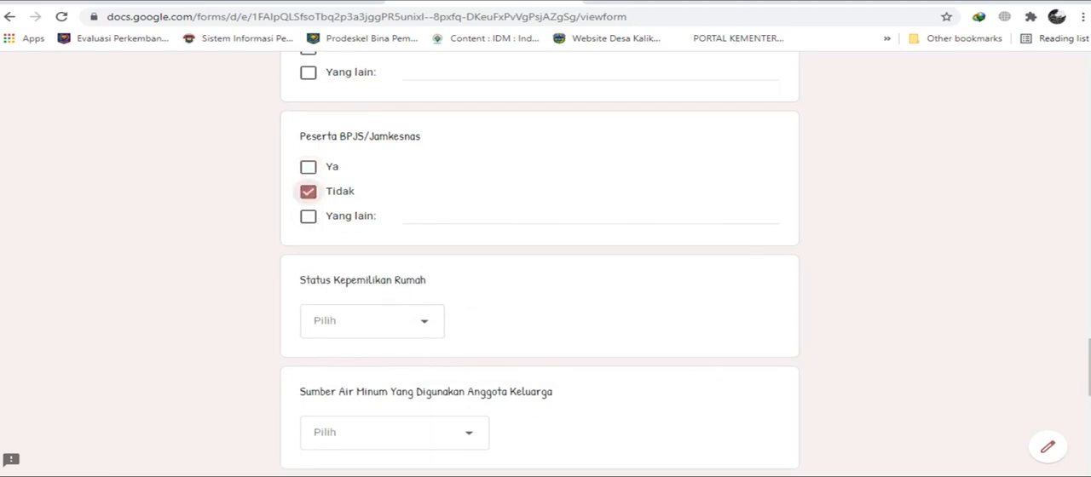
# Set Status Kepemilikan Rumah to Milik Sendiri and the family's drinking water source to Sumur Pompa.
pyautogui.scroll(-1, 540, 256)
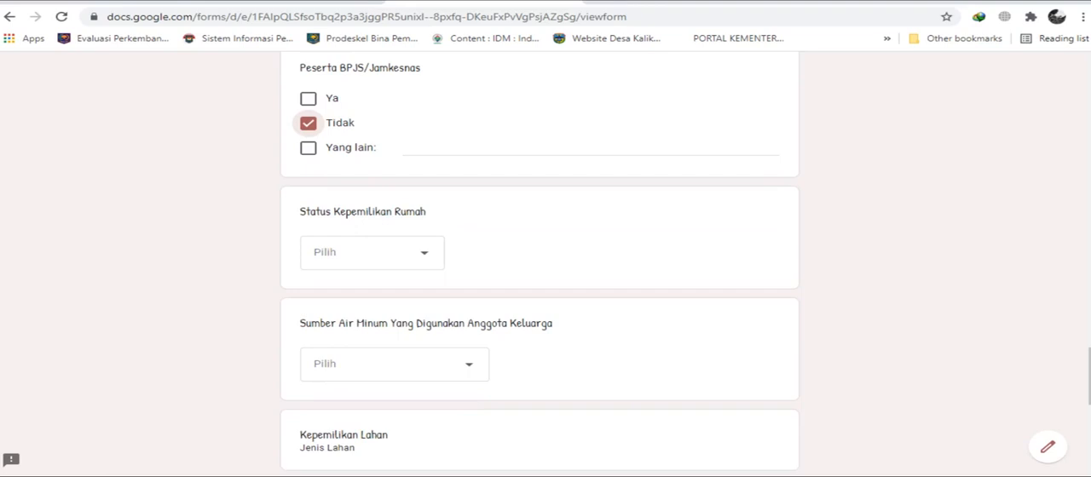
pyautogui.click(371, 253)
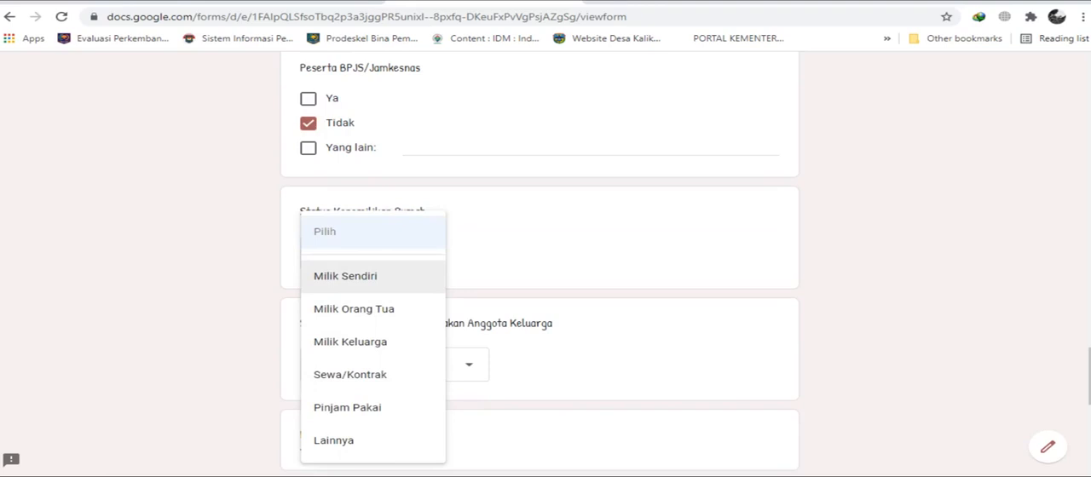
pyautogui.click(373, 276)
pyautogui.scroll(-2, 373, 276)
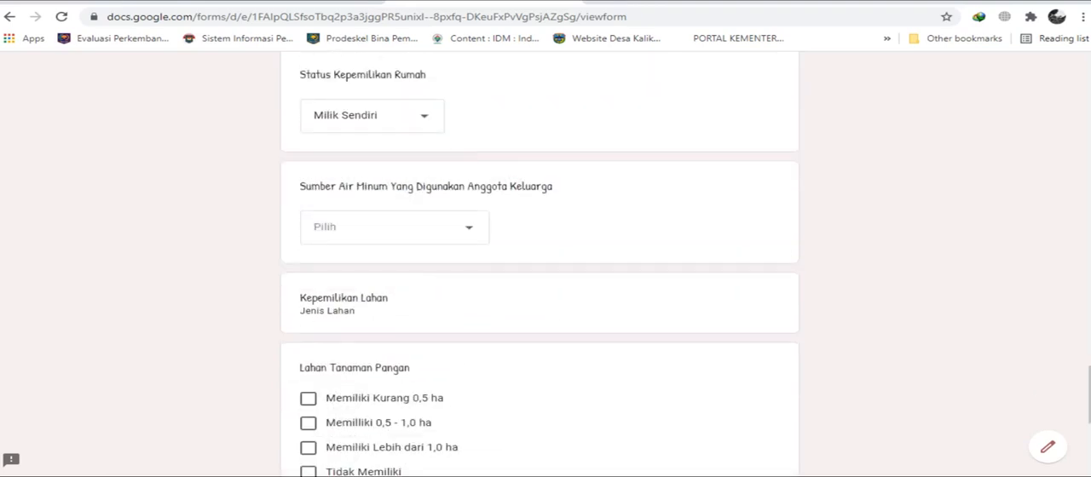
pyautogui.click(395, 227)
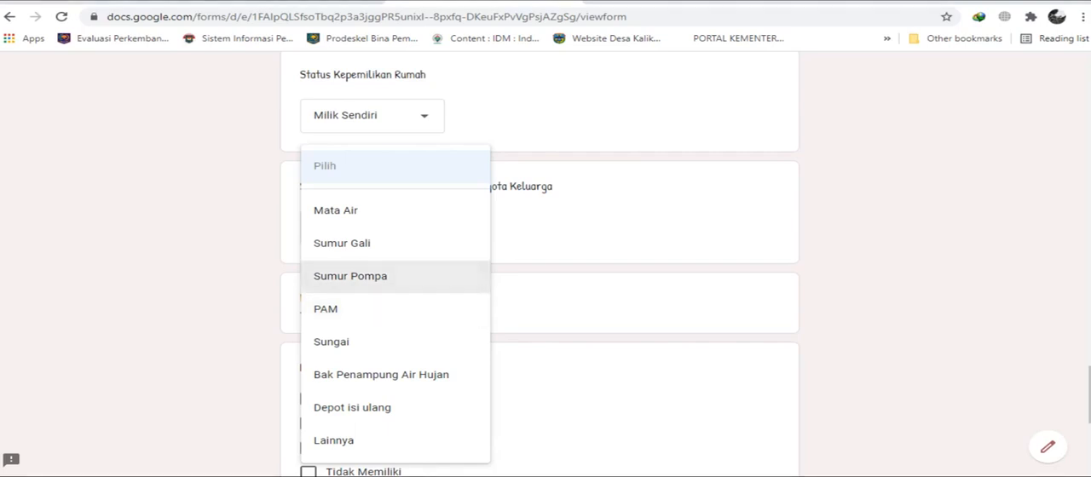
pyautogui.click(351, 276)
pyautogui.scroll(-2, 539, 270)
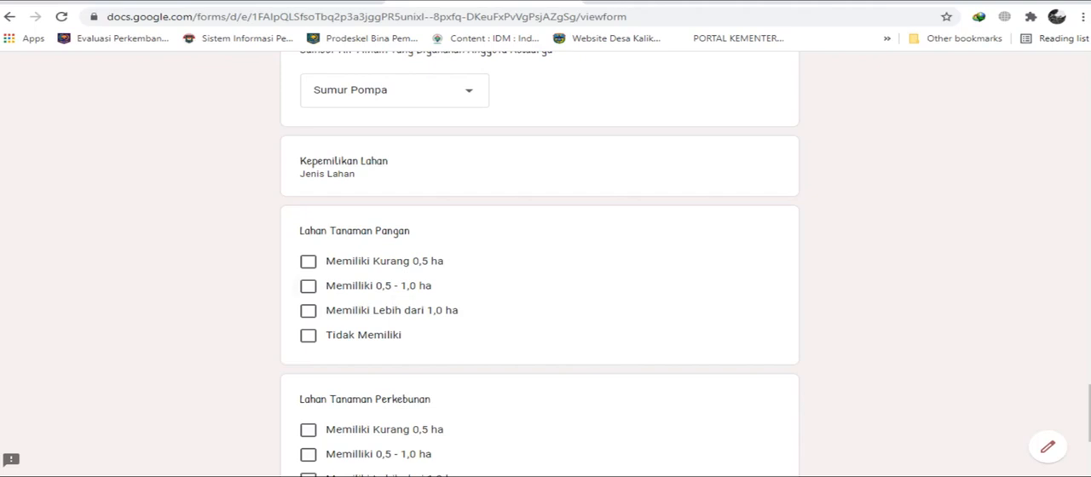
pyautogui.click(308, 286)
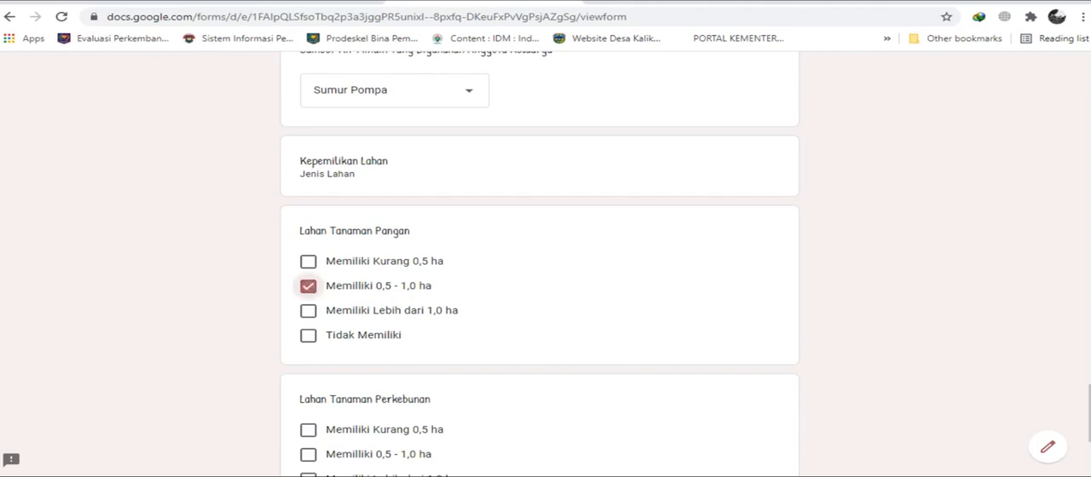
pyautogui.click(309, 287)
pyautogui.click(308, 261)
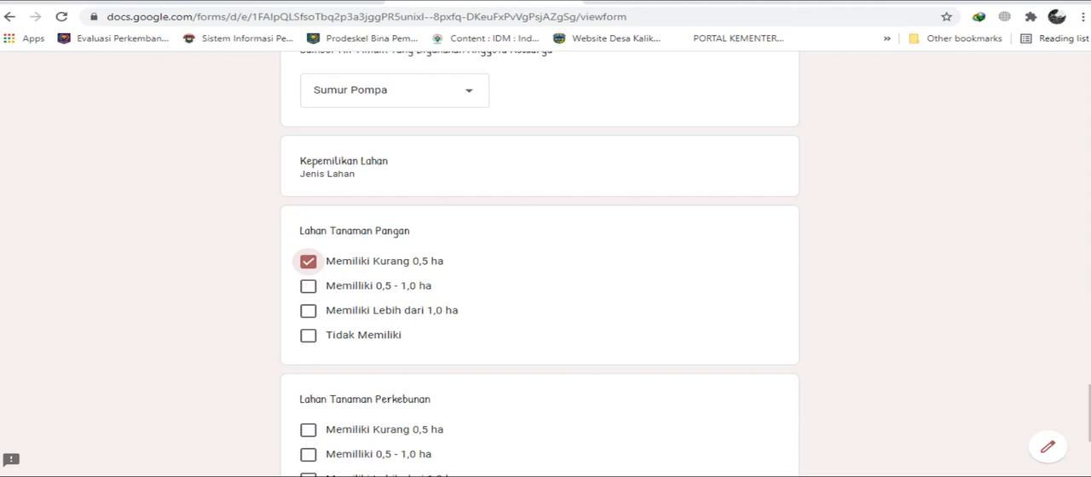
pyautogui.click(308, 261)
pyautogui.click(307, 311)
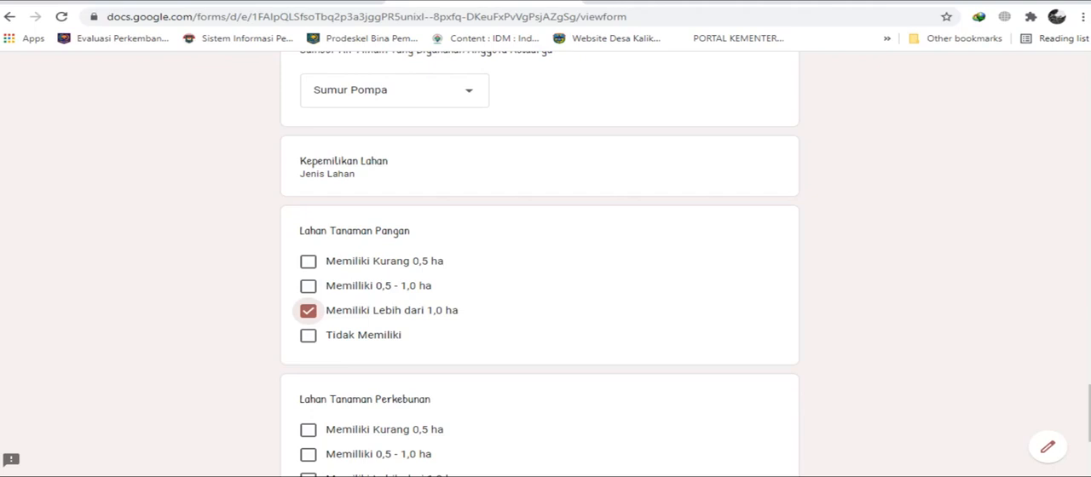
pyautogui.click(307, 335)
pyautogui.click(307, 310)
# Set Lahan Tanaman Pangan to Memiliki Kurang 0,5 ha only, deselecting Tidak Memiliki.
pyautogui.scroll(-1, 540, 273)
pyautogui.click(307, 194)
pyautogui.click(308, 268)
# Set Lahan Tanaman Perkebunan to Memilliki 0,5 - 1,0 ha as the only selected answer.
pyautogui.scroll(-2, 539, 273)
pyautogui.scroll(2, 540, 272)
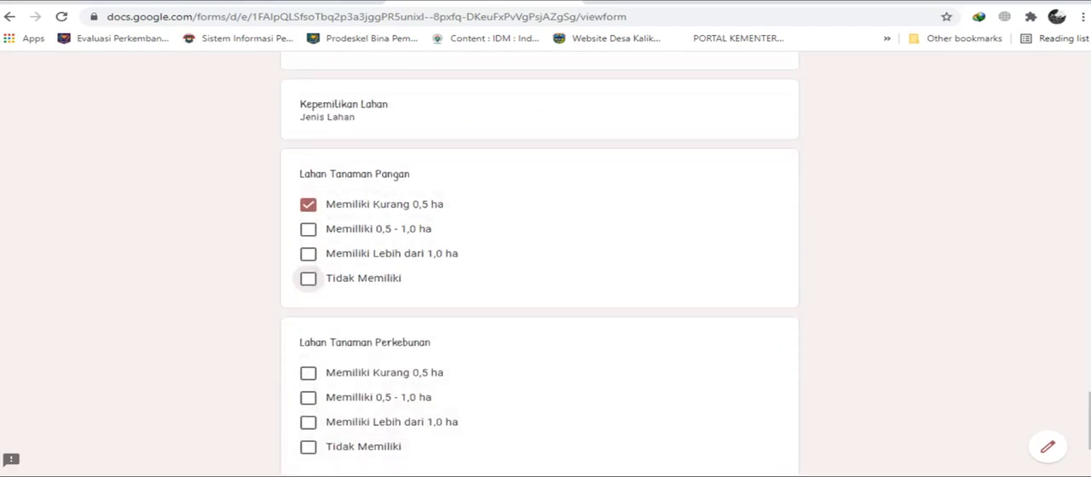
pyautogui.scroll(-2, 540, 273)
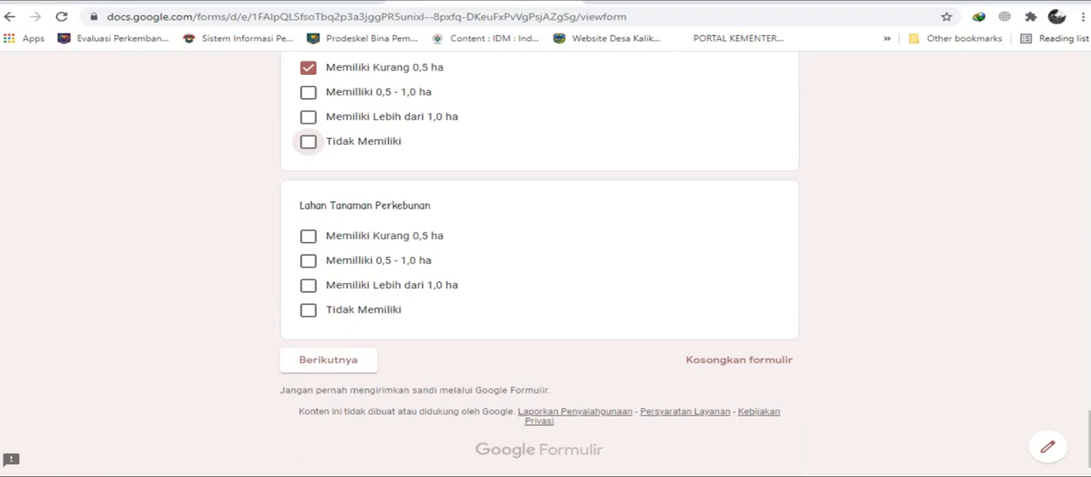
pyautogui.scroll(1, 539, 273)
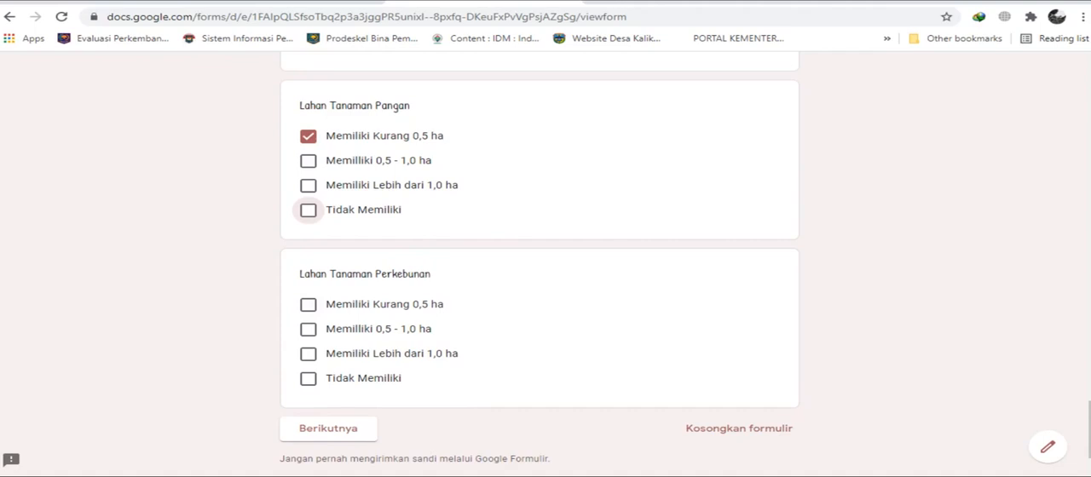
pyautogui.click(308, 305)
pyautogui.click(309, 305)
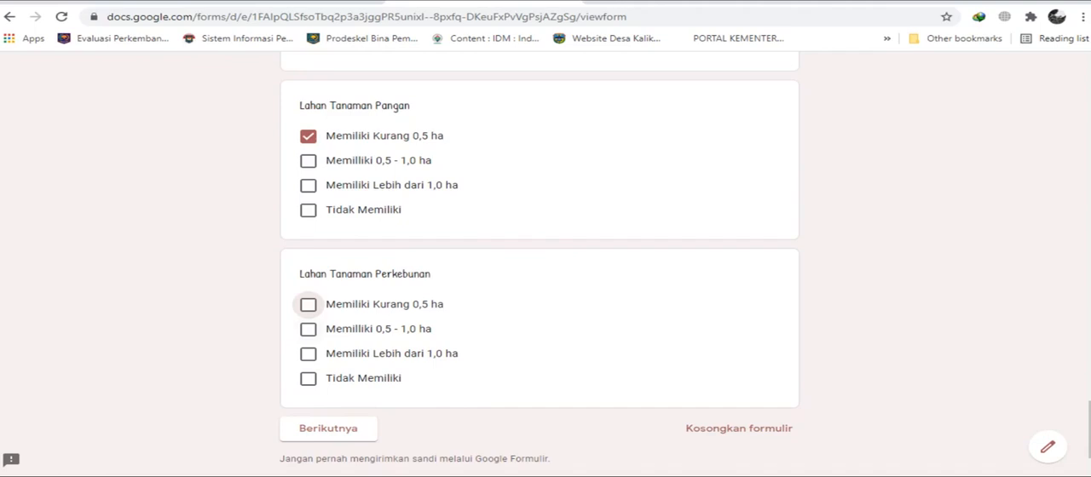
pyautogui.click(309, 305)
pyautogui.scroll(-1, 538, 262)
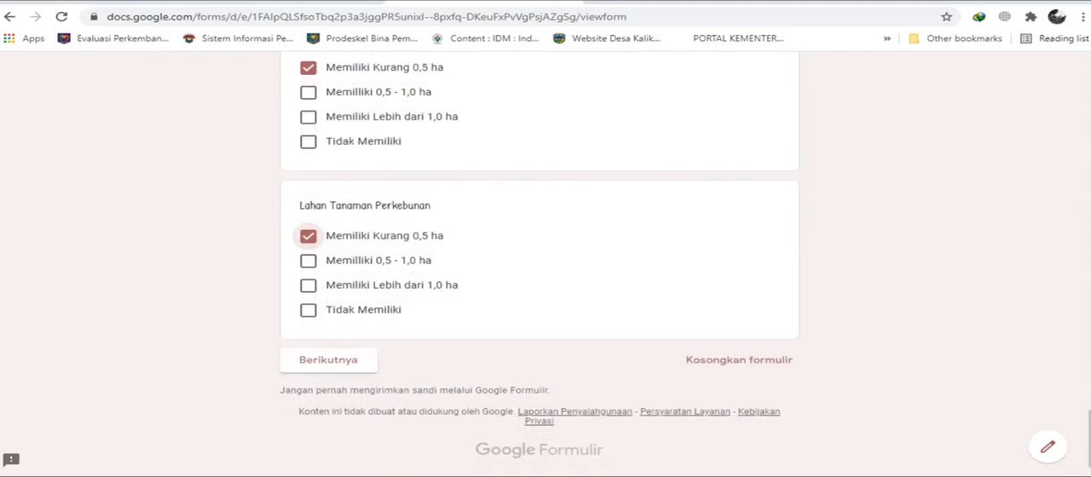
pyautogui.click(309, 260)
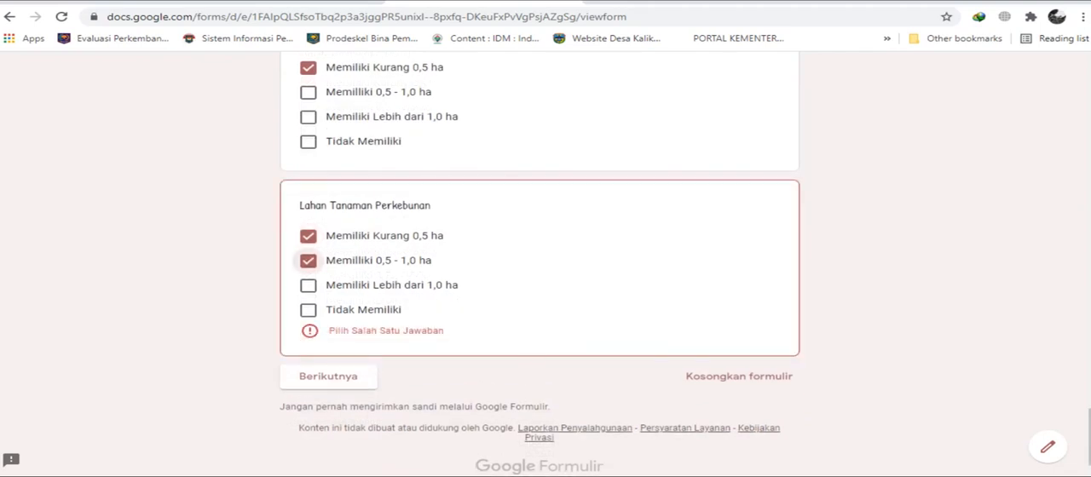
pyautogui.click(308, 236)
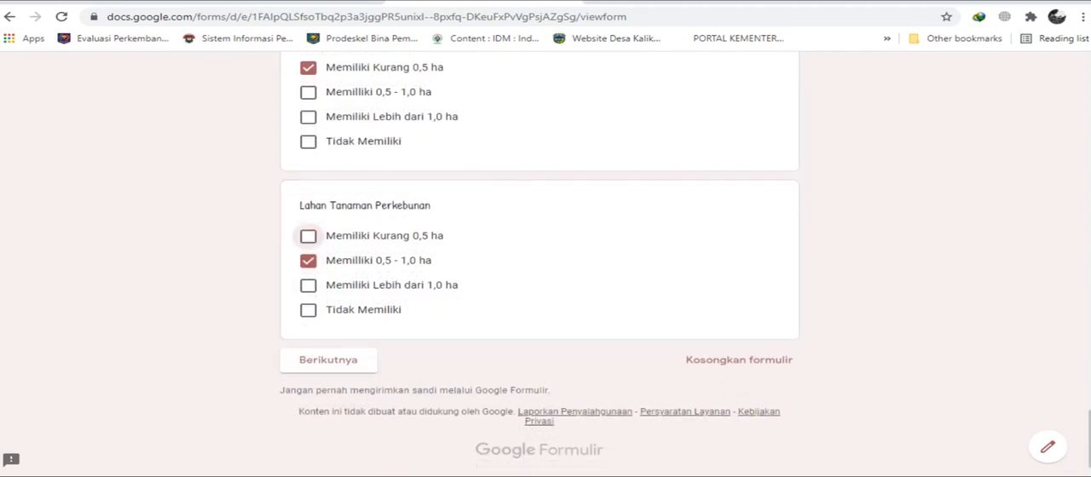
# Review the completed answers across the form page, from the uploaded card photos and address to the land ownership questions.
pyautogui.scroll(3, 308, 236)
pyautogui.scroll(-3, 309, 237)
pyautogui.scroll(20, 539, 256)
pyautogui.scroll(8, 538, 256)
pyautogui.scroll(-10, 539, 255)
pyautogui.scroll(-20, 308, 236)
pyautogui.scroll(20, 307, 236)
pyautogui.scroll(7, 540, 264)
pyautogui.scroll(-5, 540, 264)
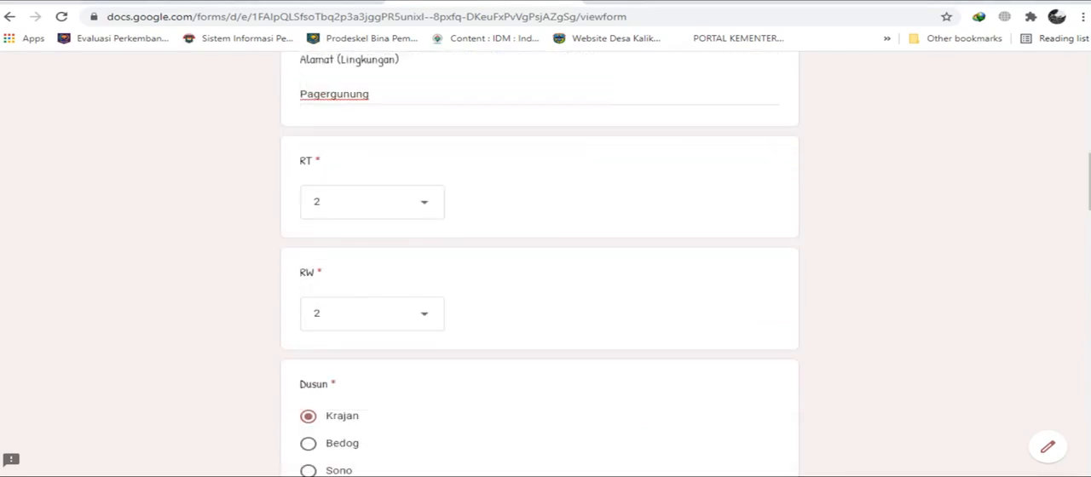
pyautogui.scroll(6, 539, 265)
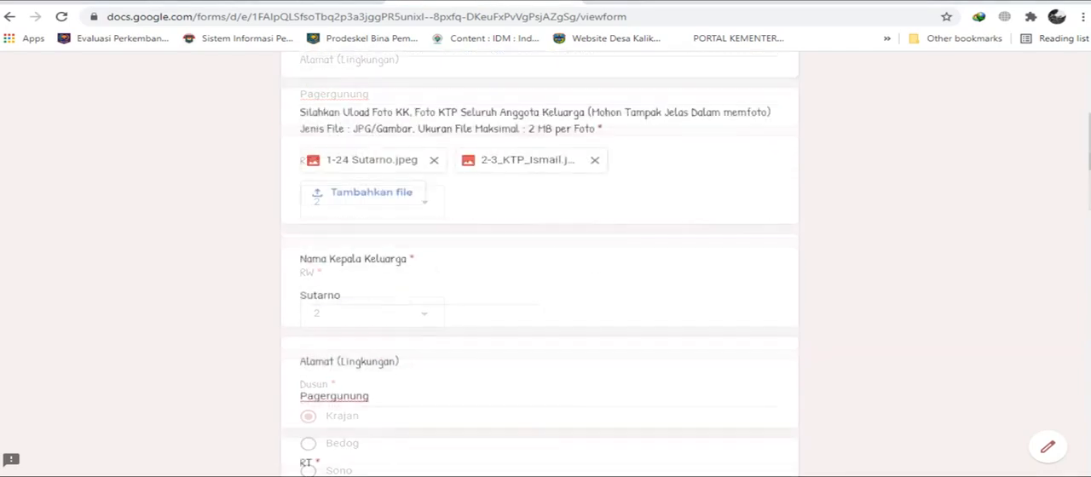
pyautogui.scroll(-20, 539, 264)
pyautogui.scroll(-1, 539, 264)
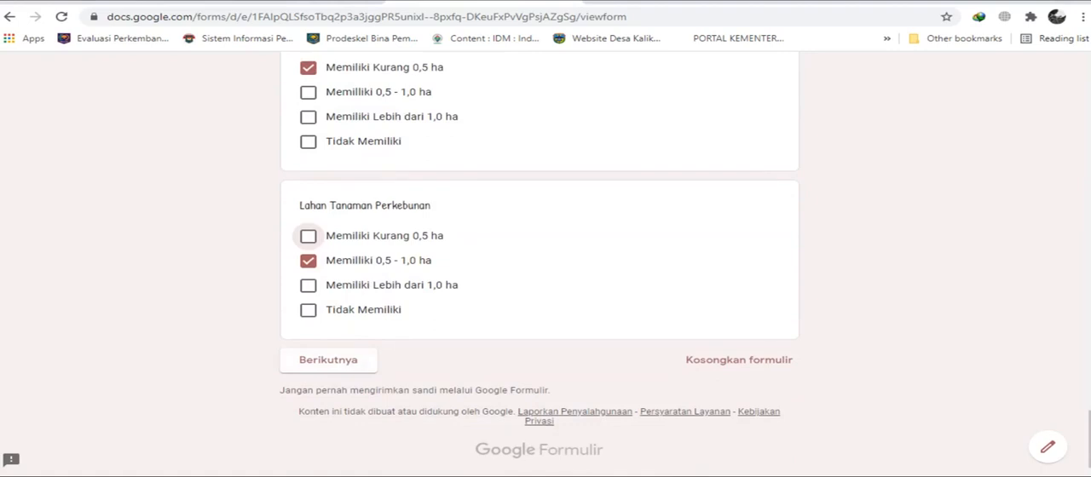
pyautogui.scroll(8, 539, 264)
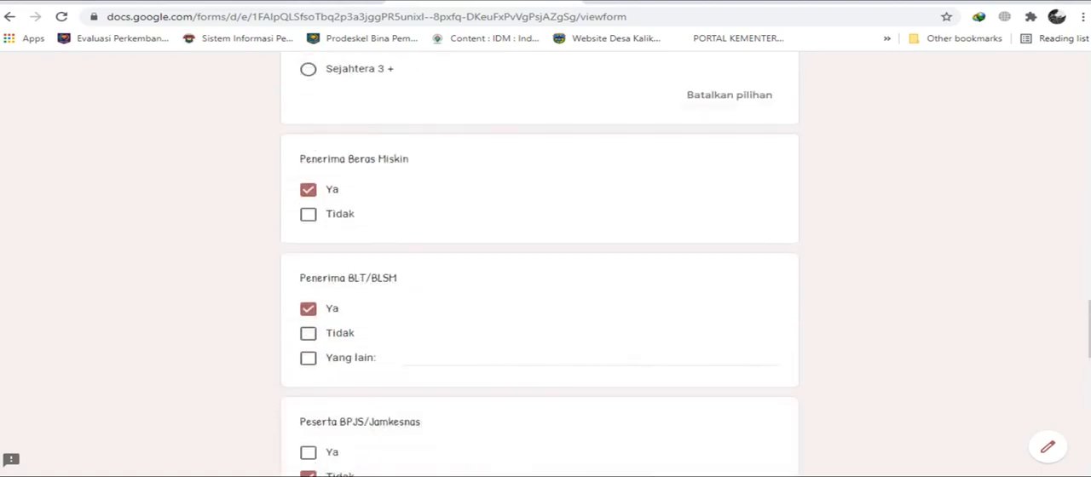
pyautogui.scroll(-8, 539, 265)
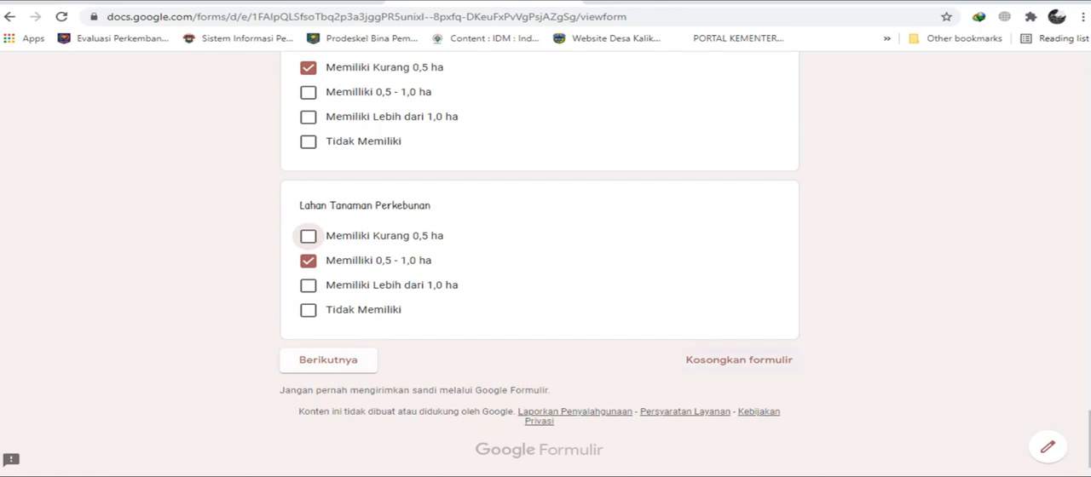
pyautogui.scroll(2, 539, 264)
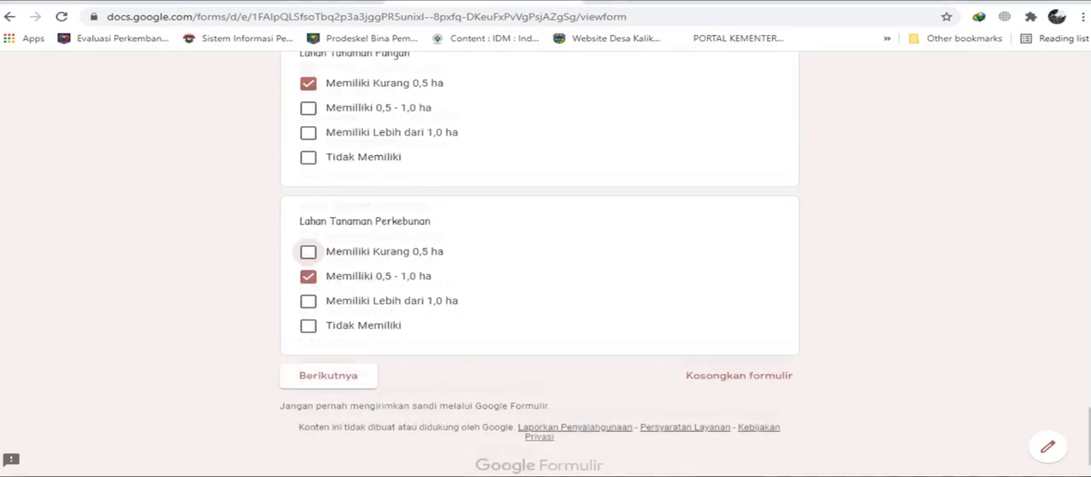
# Advance from the land ownership questions to the form's next section, Produksi Tahun Ini (2020-2021).
pyautogui.scroll(-2, 538, 264)
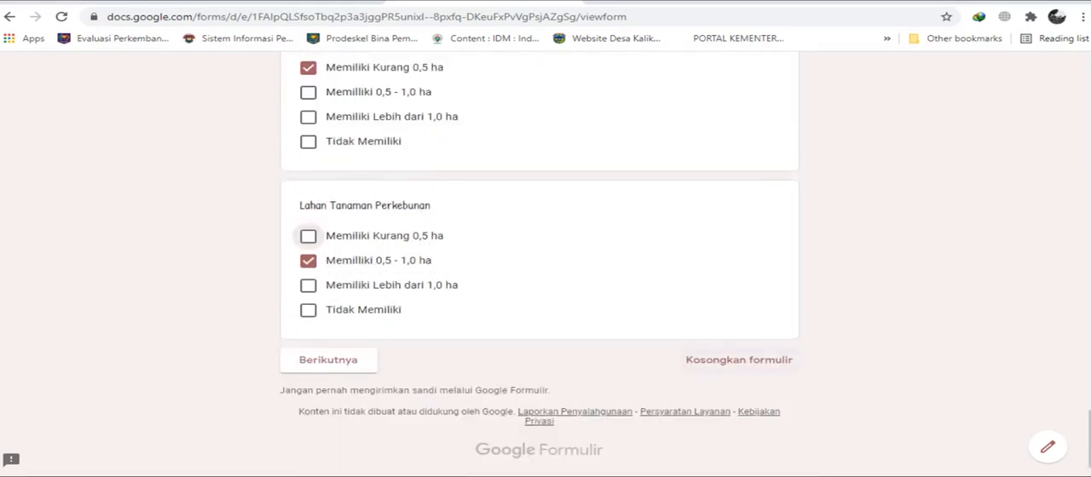
pyautogui.scroll(2, 538, 265)
pyautogui.scroll(-2, 538, 264)
pyautogui.click(328, 360)
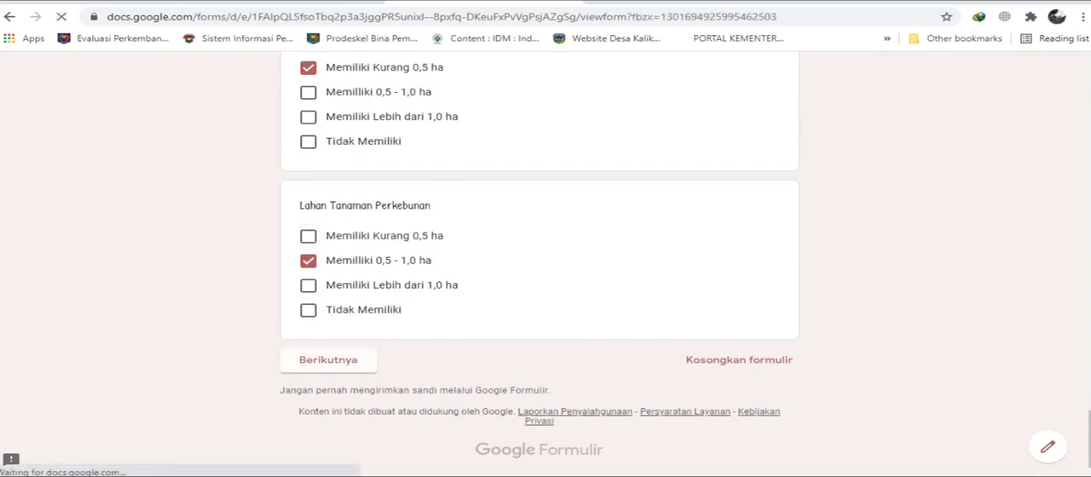
pyautogui.scroll(-2, 539, 256)
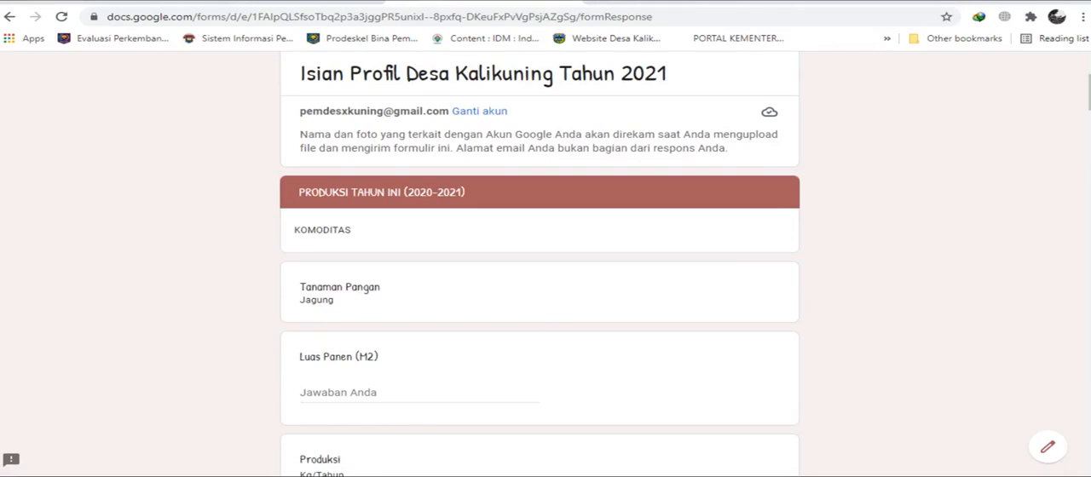
# Enter 50 as the Luas Panen (M2) for the Jagung food crop.
pyautogui.scroll(-1, 540, 255)
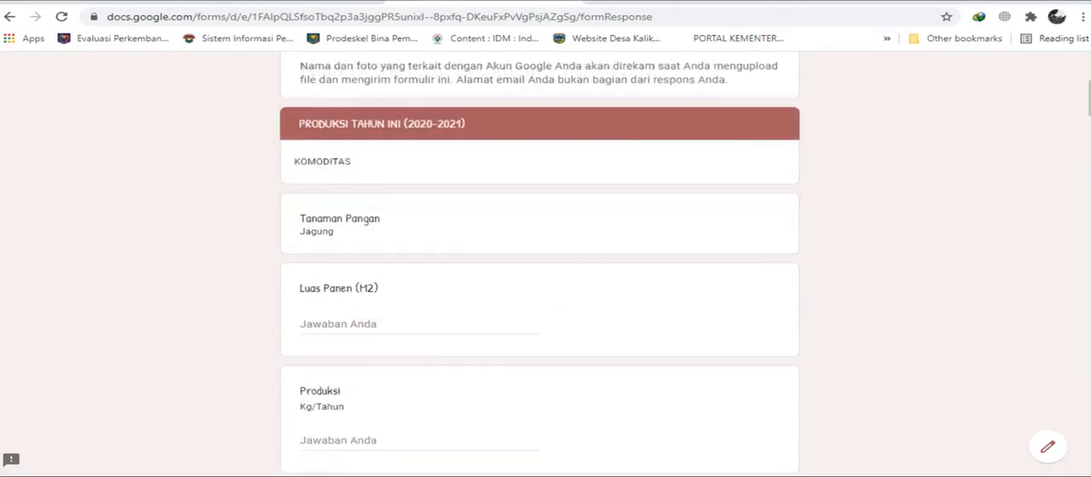
pyautogui.moveTo(300, 232); pyautogui.dragTo(333, 232)
pyautogui.click(348, 324)
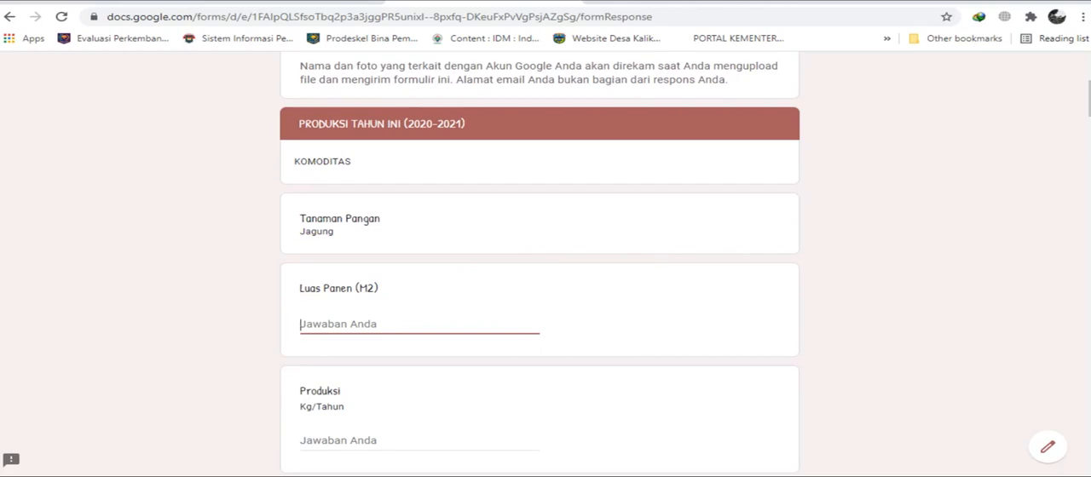
pyautogui.scroll(-1, 540, 255)
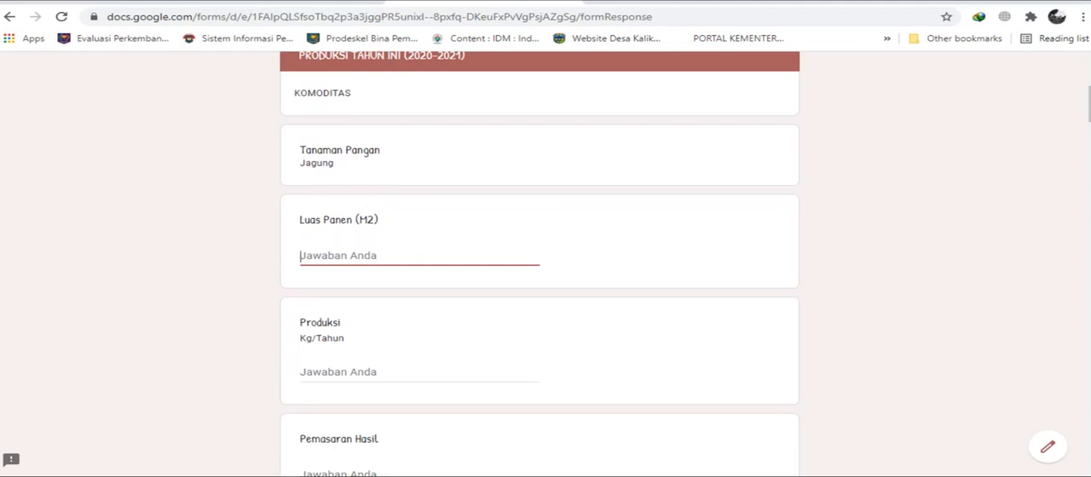
pyautogui.write('50')
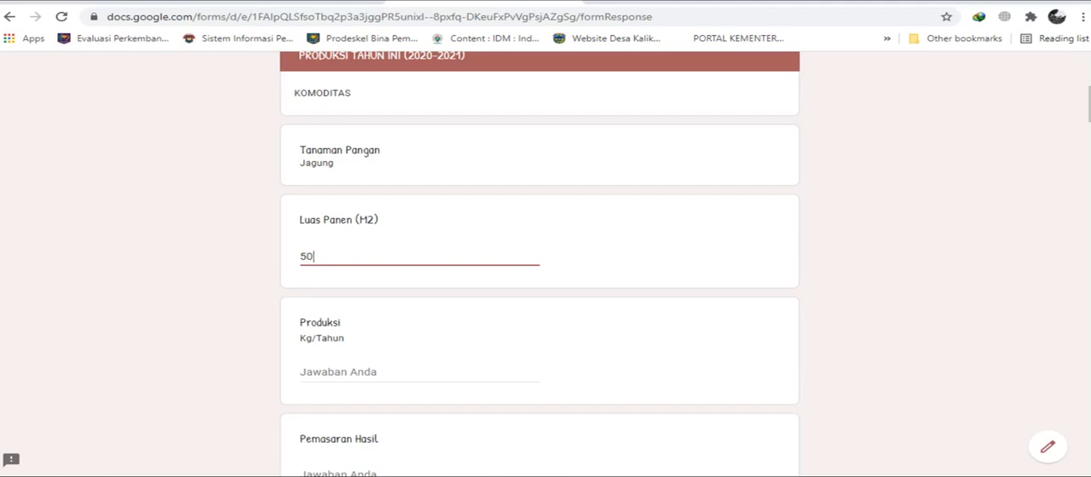
# Replace the Jagung Luas Panen (M2) with 0 and enter 0 as its Produksi in Kg/Tahun.
pyautogui.scroll(-2, 540, 264)
pyautogui.scroll(2, 541, 264)
pyautogui.press('BackSpace')
pyautogui.press('BackSpace')
pyautogui.write('0')
pyautogui.press('Tab')
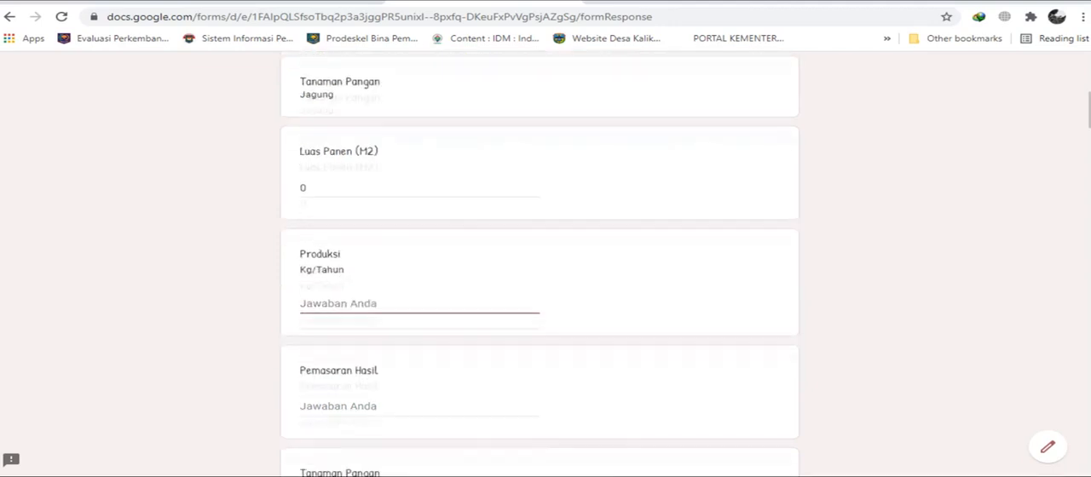
pyautogui.scroll(2, 539, 264)
pyautogui.scroll(-2, 539, 264)
pyautogui.write('0')
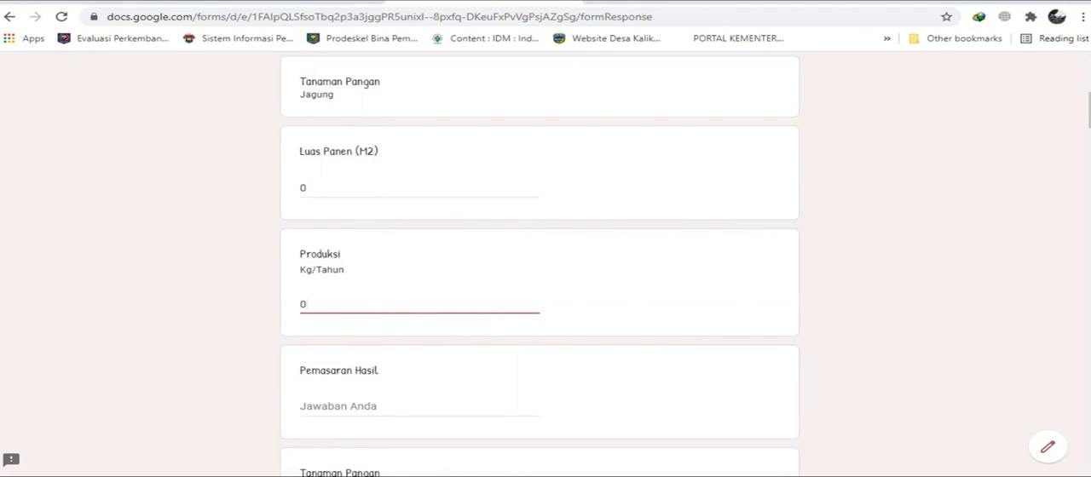
pyautogui.press('Tab')
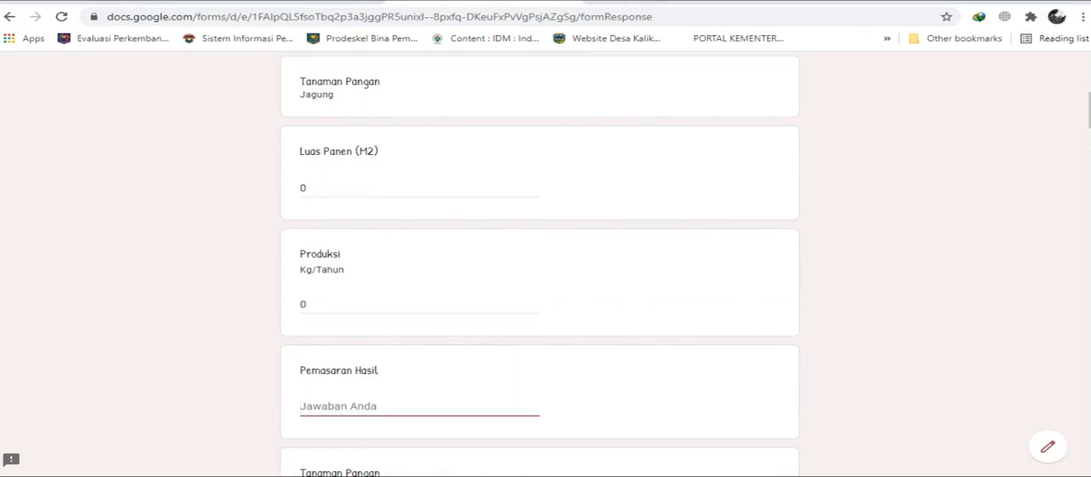
# Set the Luas Panen (M2) for Jagung back to 50.
pyautogui.scroll(1, 539, 264)
pyautogui.doubleClick(329, 257)
pyautogui.write('50')
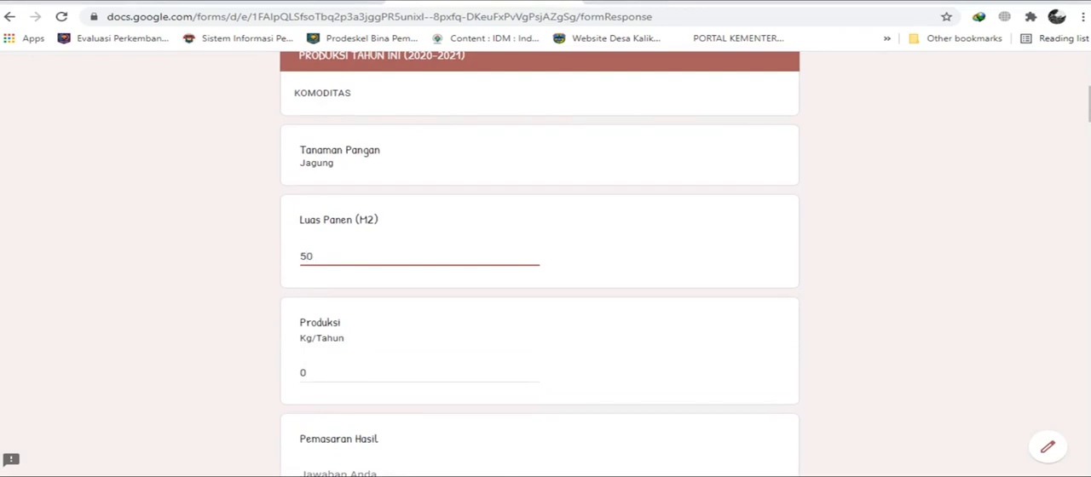
pyautogui.scroll(-1, 539, 255)
pyautogui.press('Tab')
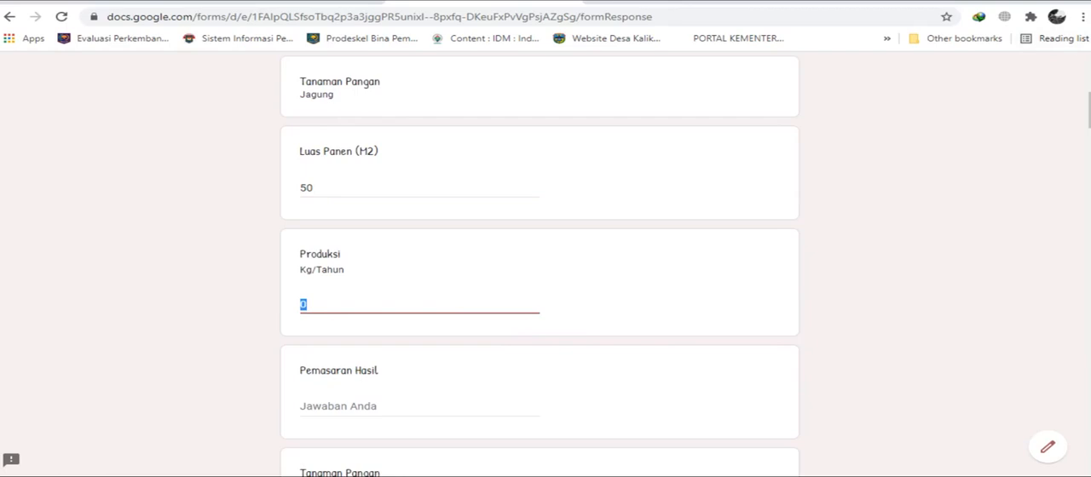
# Set the Jagung Produksi to 500 Kg/Tahun, written as a plain number without a quintal unit.
pyautogui.scroll(-1, 540, 256)
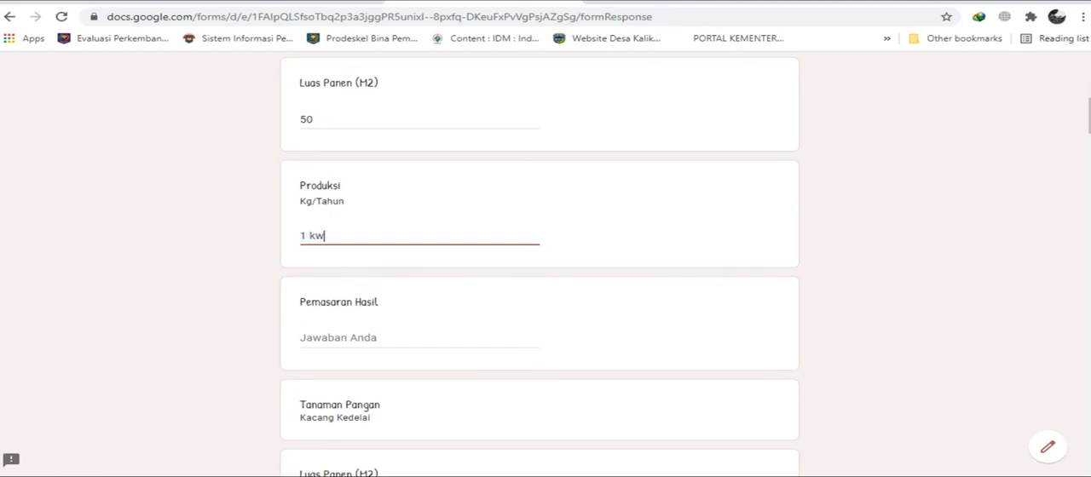
pyautogui.write('ntal')
pyautogui.press('BackSpace')
pyautogui.press('BackSpace')
pyautogui.press('BackSpace')
pyautogui.press('BackSpace')
pyautogui.press('BackSpace')
pyautogui.press('BackSpace')
pyautogui.press('BackSpace')
pyautogui.press('BackSpace')
pyautogui.press('BackSpace')
pyautogui.write('5')
pyautogui.scroll(-3, 539, 256)
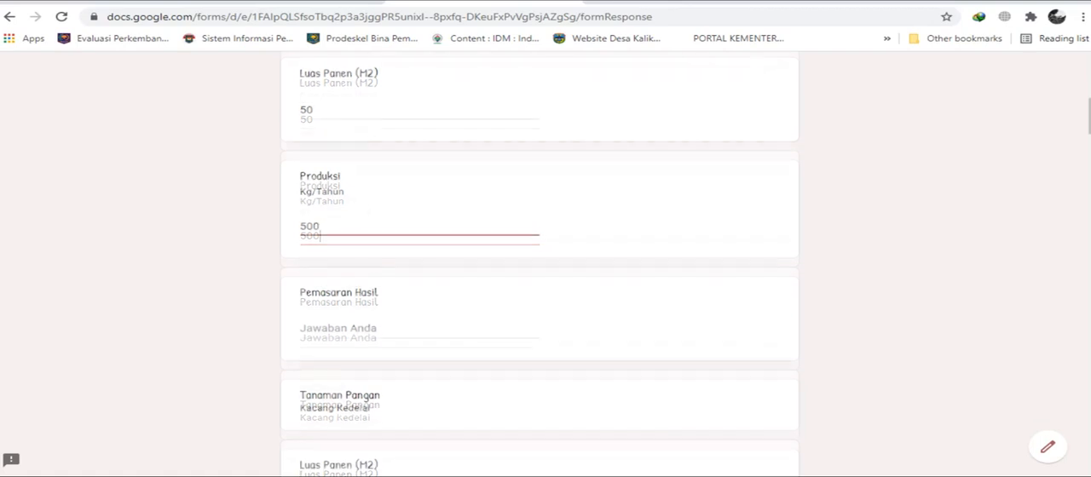
pyautogui.press('Tab')
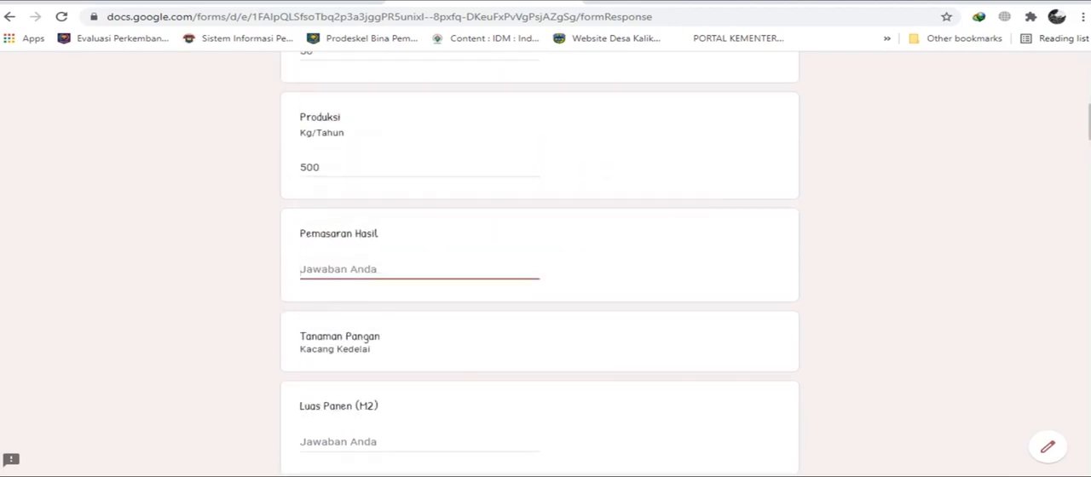
# Enter "pasar desa" as the Pemasaran Hasil answer for Jagung.
pyautogui.scroll(-1, 540, 256)
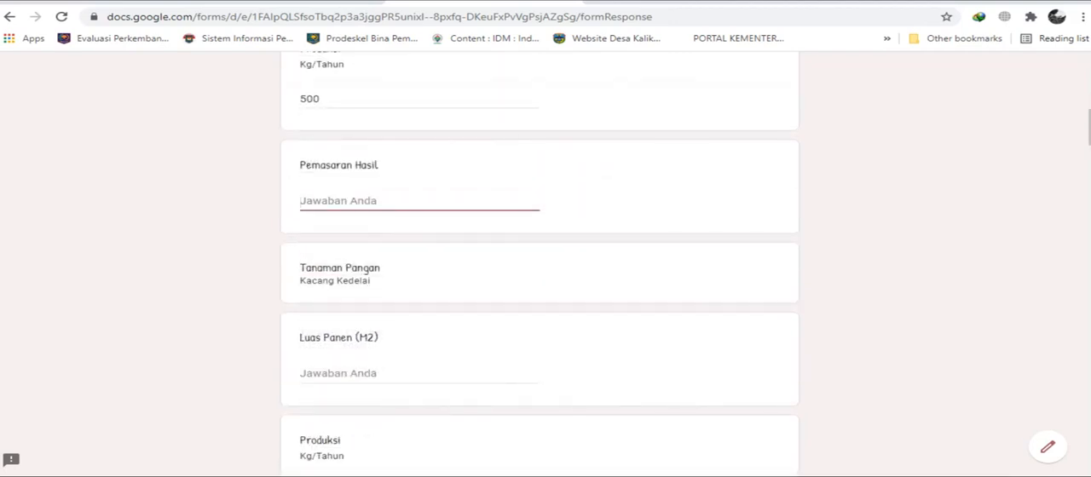
pyautogui.write('d')
pyautogui.press('BackSpace')
pyautogui.press('BackSpace')
pyautogui.press('BackSpace')
pyautogui.write('koperasi')
pyautogui.press('BackSpace')
pyautogui.press('BackSpace')
pyautogui.press('BackSpace')
pyautogui.press('BackSpace')
pyautogui.press('BackSpace')
pyautogui.press('BackSpace')
pyautogui.press('BackSpace')
pyautogui.press('BackSpace')
pyautogui.write('oasar')
pyautogui.press('BackSpace')
pyautogui.press('BackSpace')
pyautogui.press('BackSpace')
pyautogui.press('BackSpace')
pyautogui.press('BackSpace')
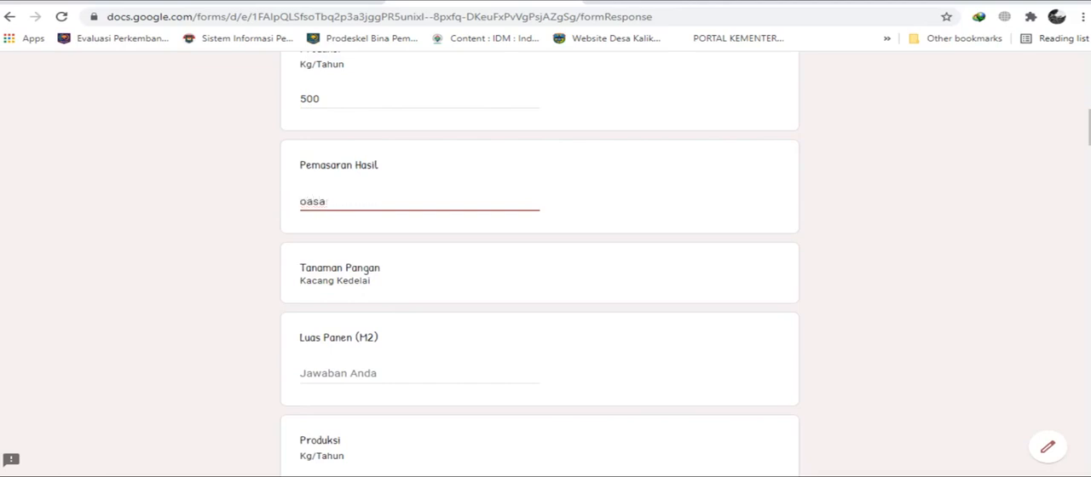
pyautogui.write('pasar desa')
pyautogui.scroll(4, 546, 256)
pyautogui.scroll(-2, 545, 256)
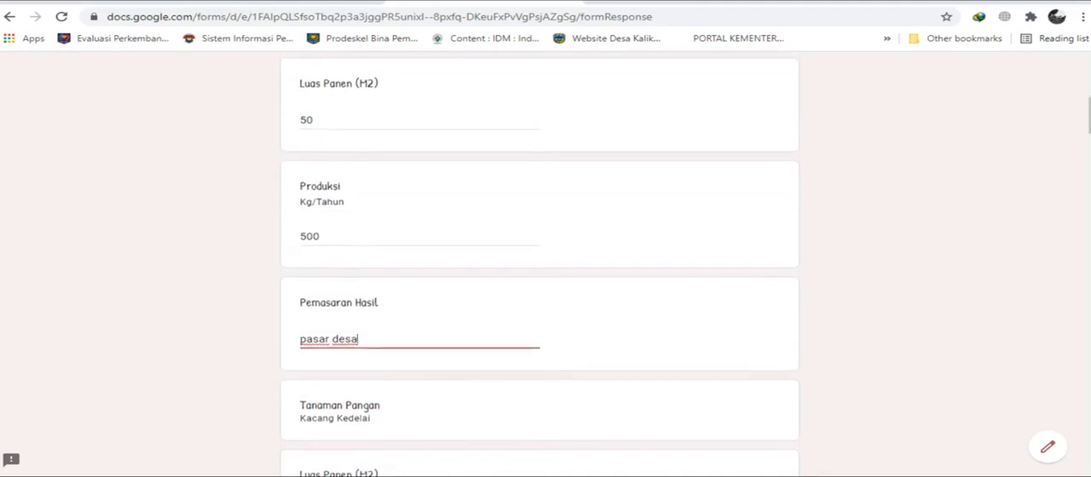
pyautogui.scroll(2, 545, 255)
pyautogui.scroll(-3, 546, 256)
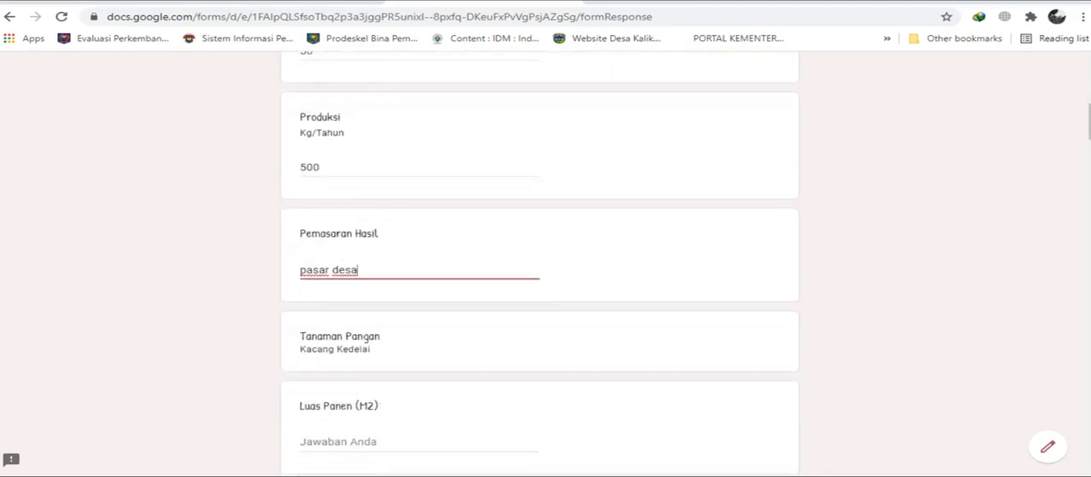
# Leave the crops after Jagung blank up to Kacang Panjang, and enter 36 as the Kacang Panjang Luas Panen (M2).
pyautogui.scroll(-2, 546, 256)
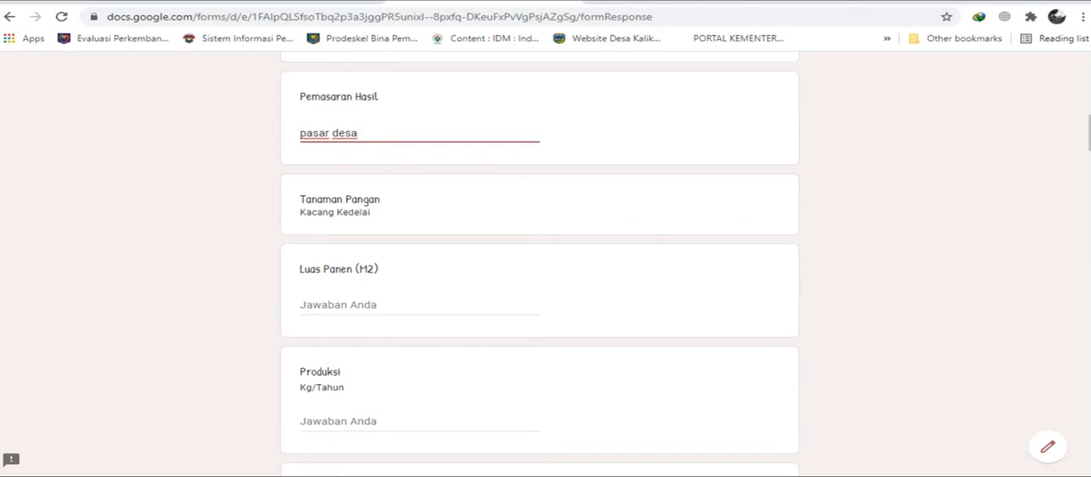
pyautogui.scroll(-1, 332, 239)
pyautogui.click(329, 237)
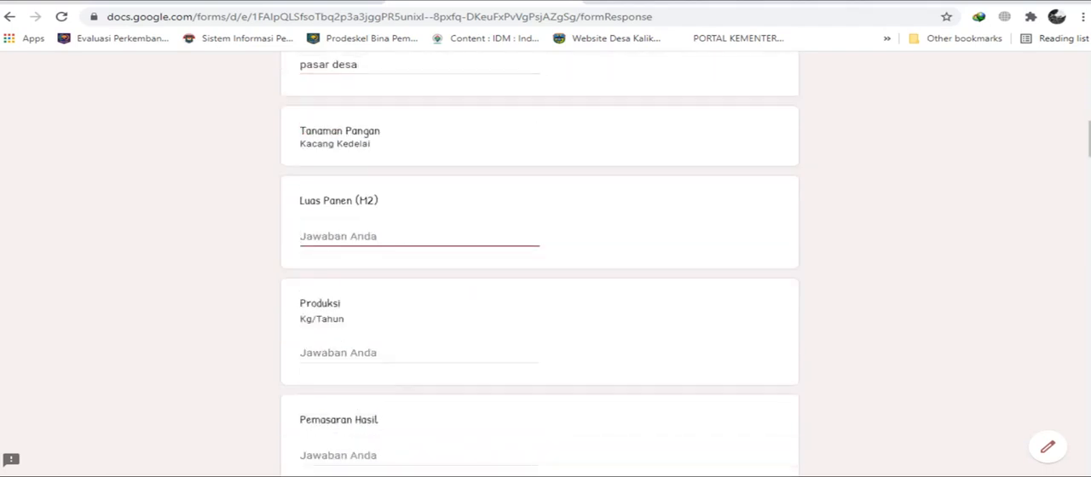
pyautogui.scroll(-1, 546, 256)
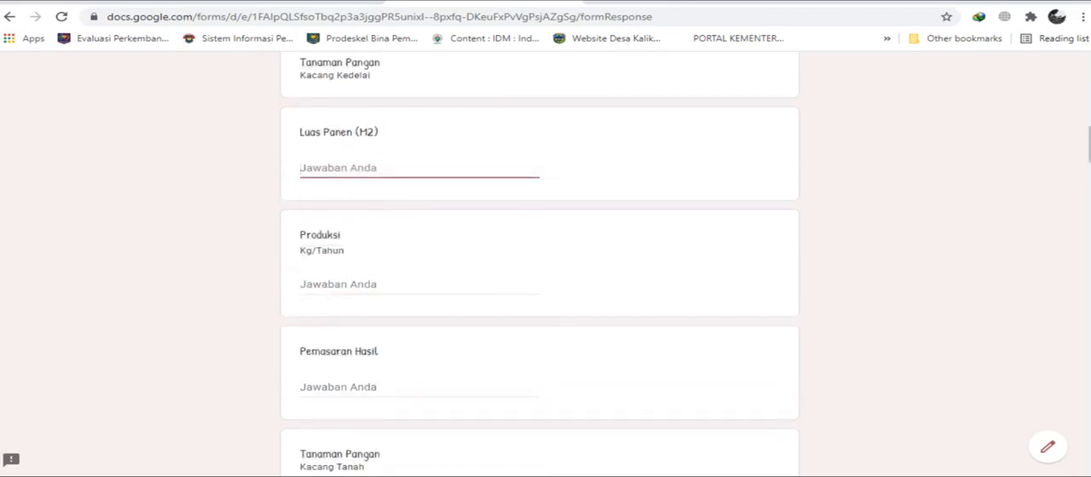
pyautogui.scroll(-1, 546, 256)
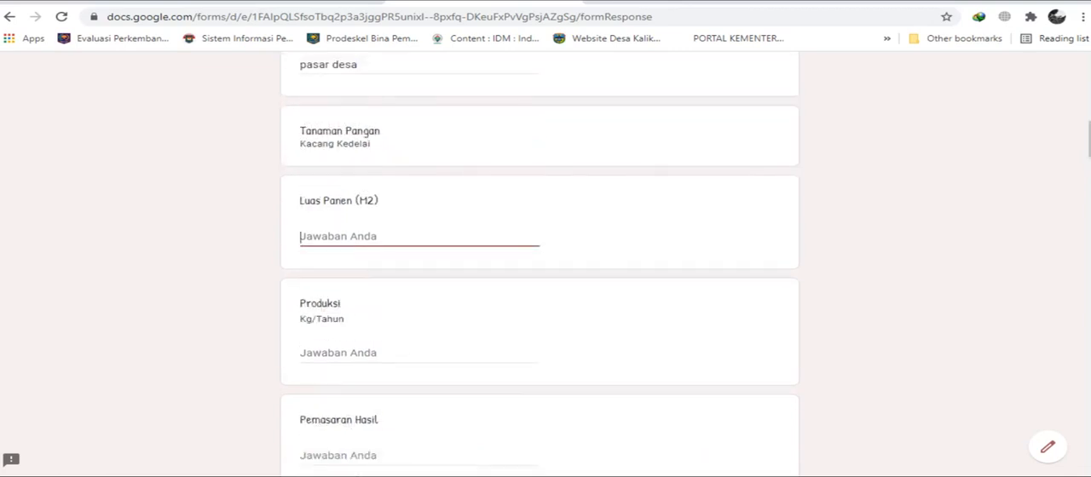
pyautogui.scroll(-4, 540, 256)
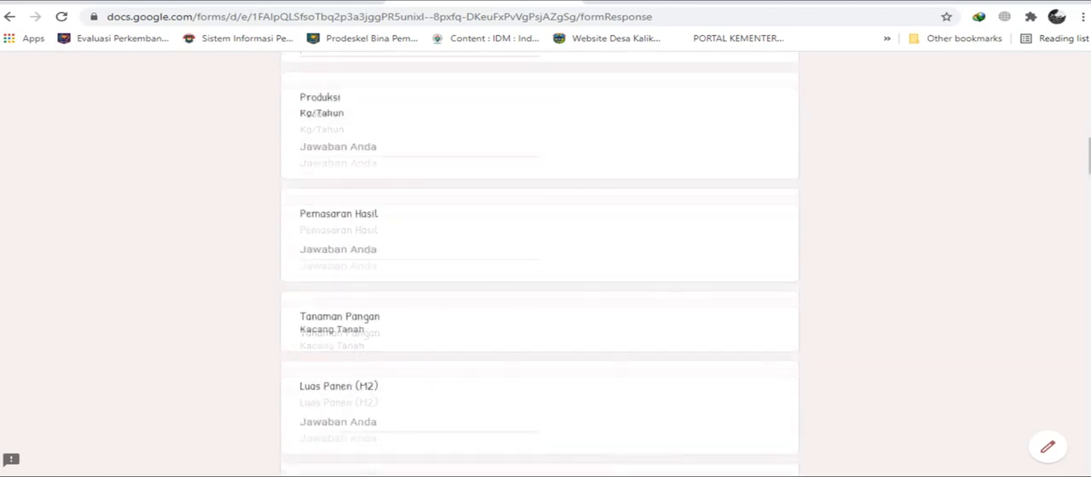
pyautogui.scroll(-2, 358, 219)
pyautogui.click(355, 217)
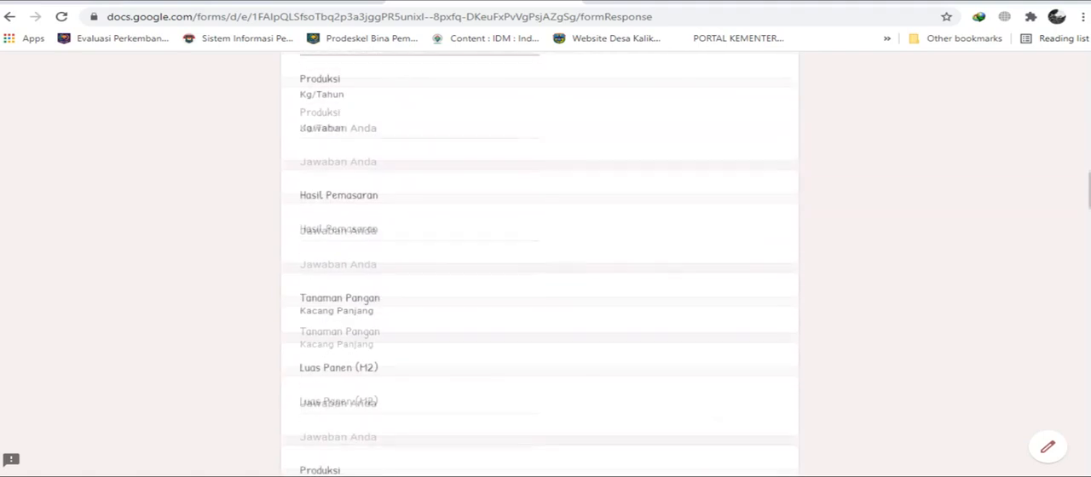
pyautogui.scroll(2, 539, 256)
pyautogui.scroll(-6, 539, 256)
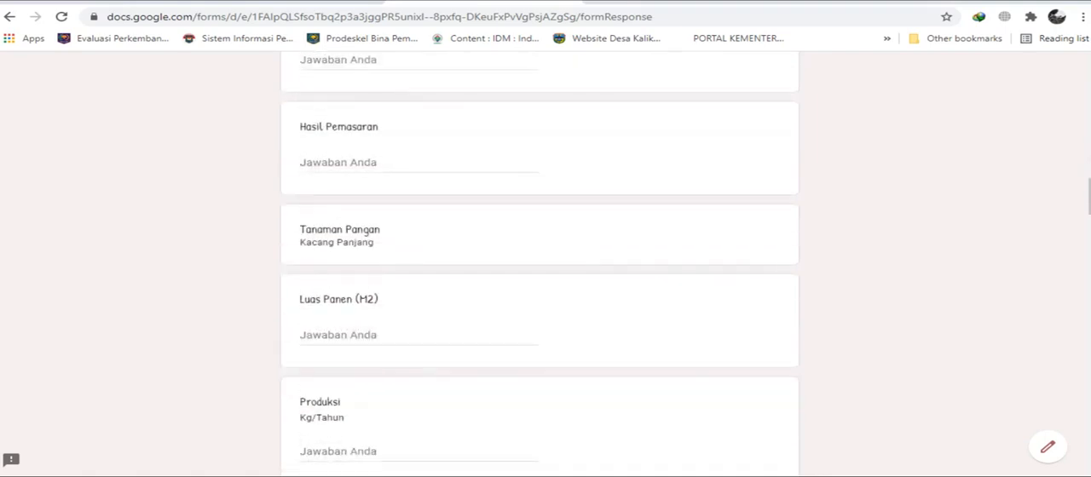
pyautogui.click(324, 335)
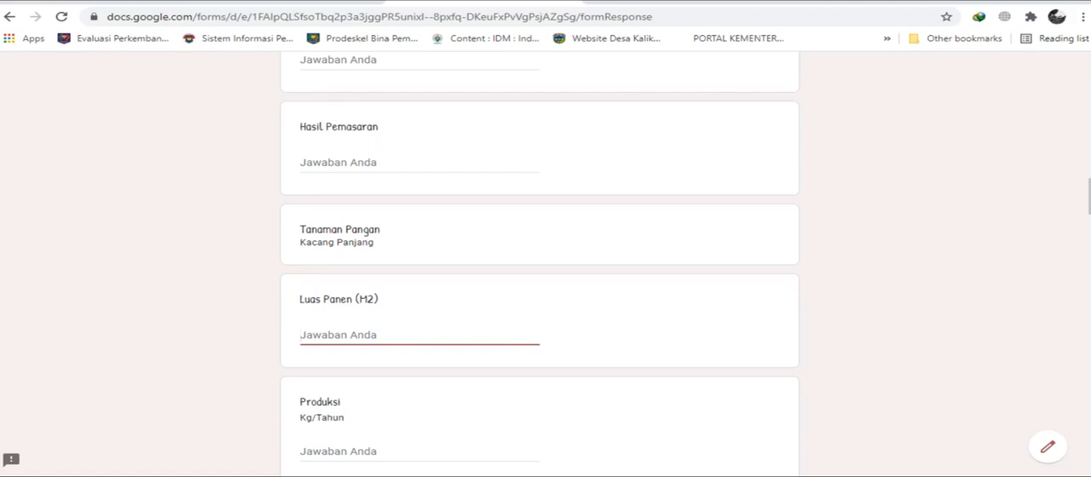
pyautogui.write('36')
pyautogui.press('Tab')
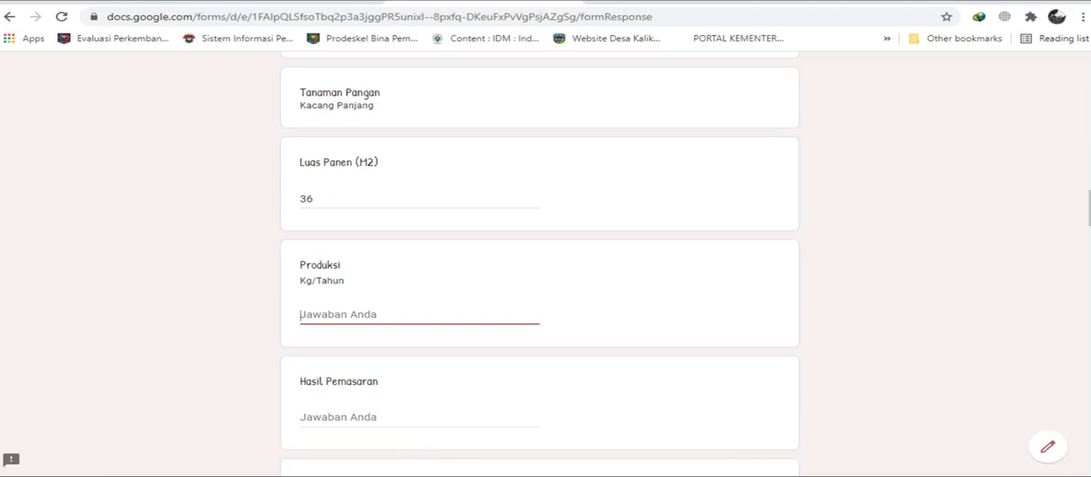
# Enter 5 as the Kacang Panjang Produksi in Kg/Tahun and "pasar desa" as its Hasil Pemasaran.
pyautogui.write('5')
pyautogui.press('Tab')
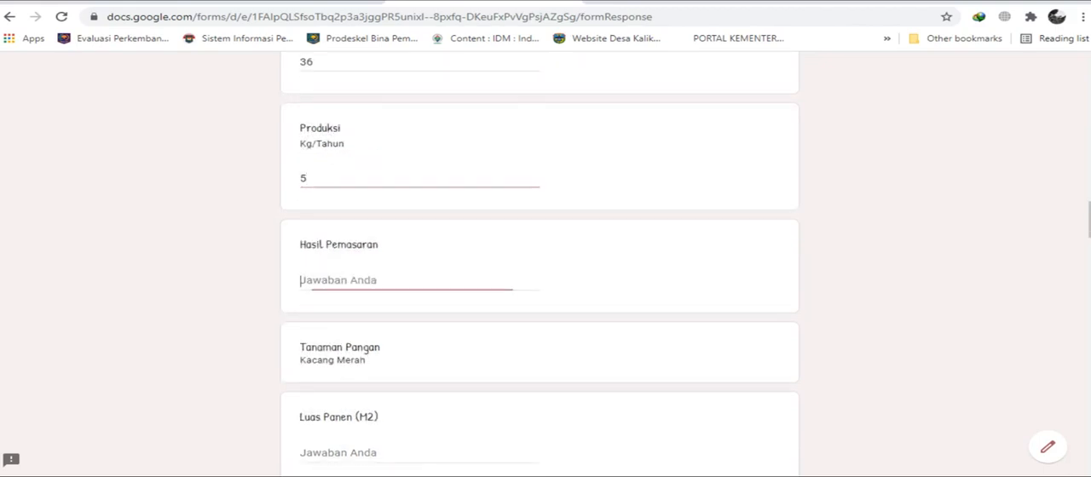
pyautogui.write('pasar desa')
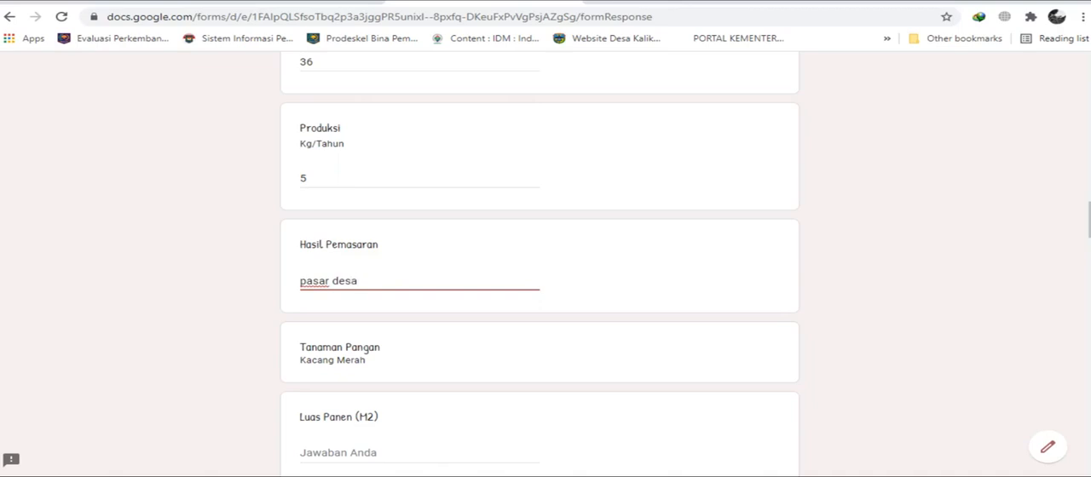
# Leave the Kacang Merah answers blank and enter 100 as the Padi Sawah Luas Panen (M2).
pyautogui.scroll(-2, 540, 256)
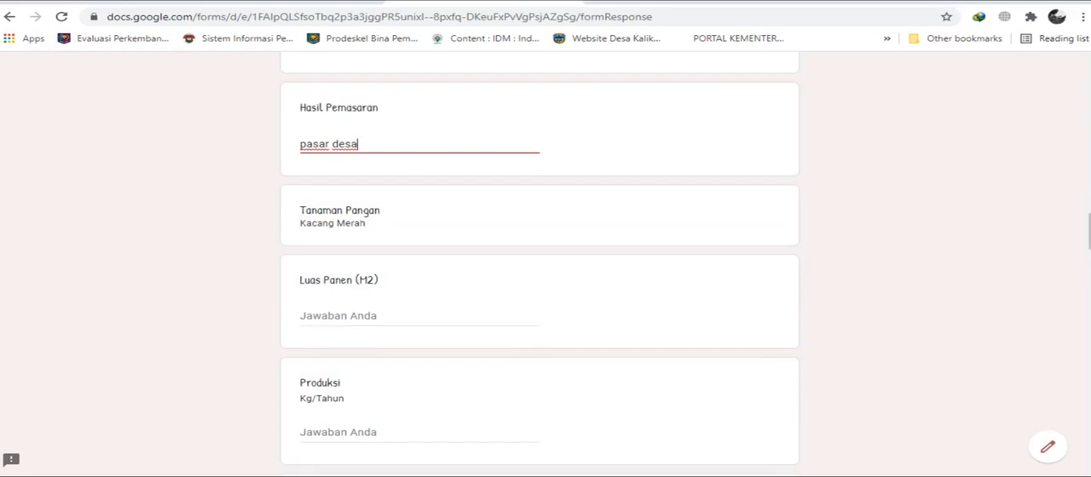
pyautogui.scroll(-6, 539, 264)
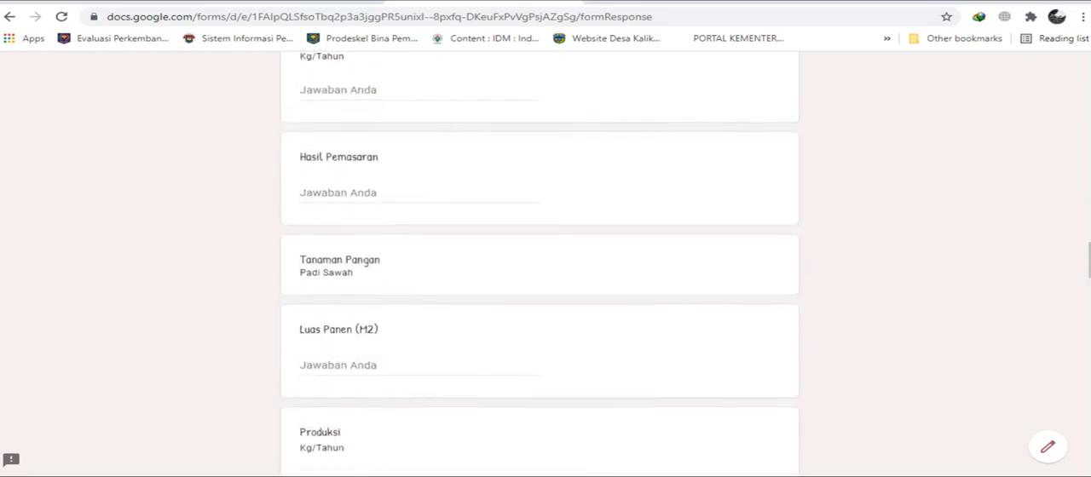
pyautogui.scroll(-3, 540, 264)
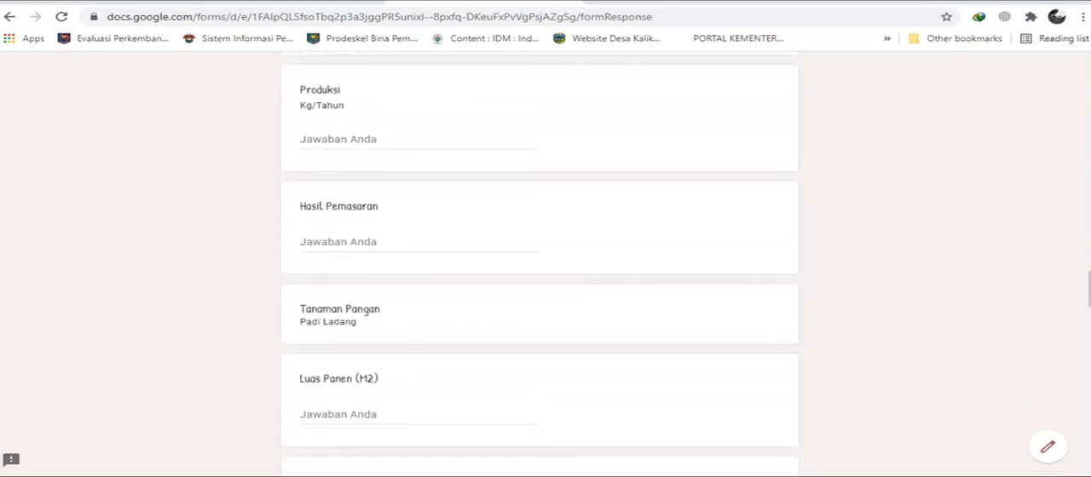
pyautogui.scroll(-7, 539, 265)
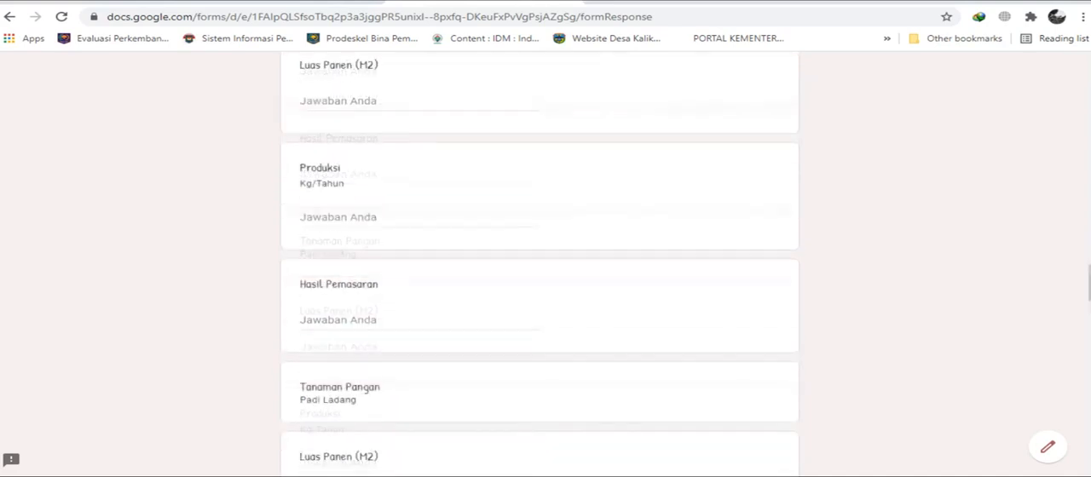
pyautogui.scroll(1, 540, 264)
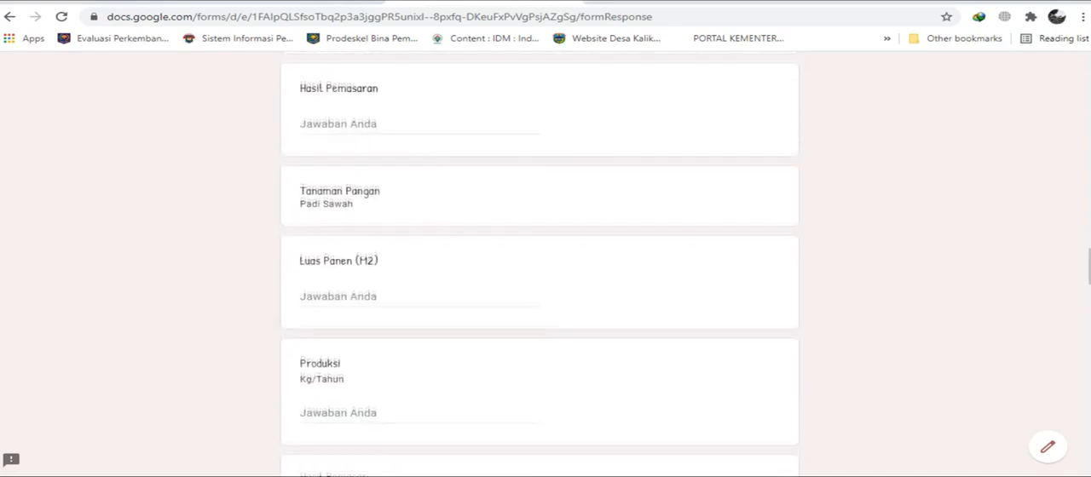
pyautogui.scroll(-1, 540, 264)
pyautogui.click(337, 228)
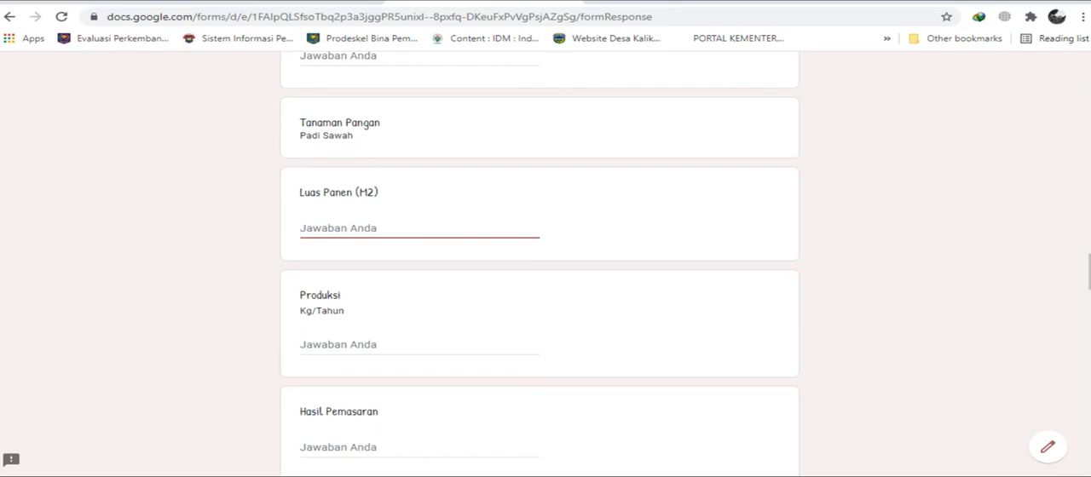
pyautogui.write('100')
# Enter 300 as the Padi Sawah Produksi in Kg/Tahun.
pyautogui.press('Tab')
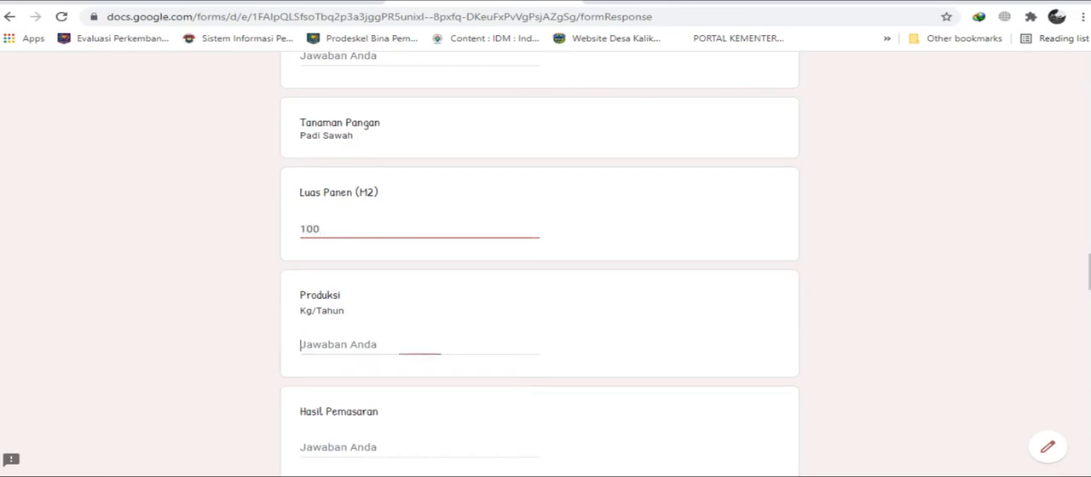
pyautogui.scroll(-1, 545, 256)
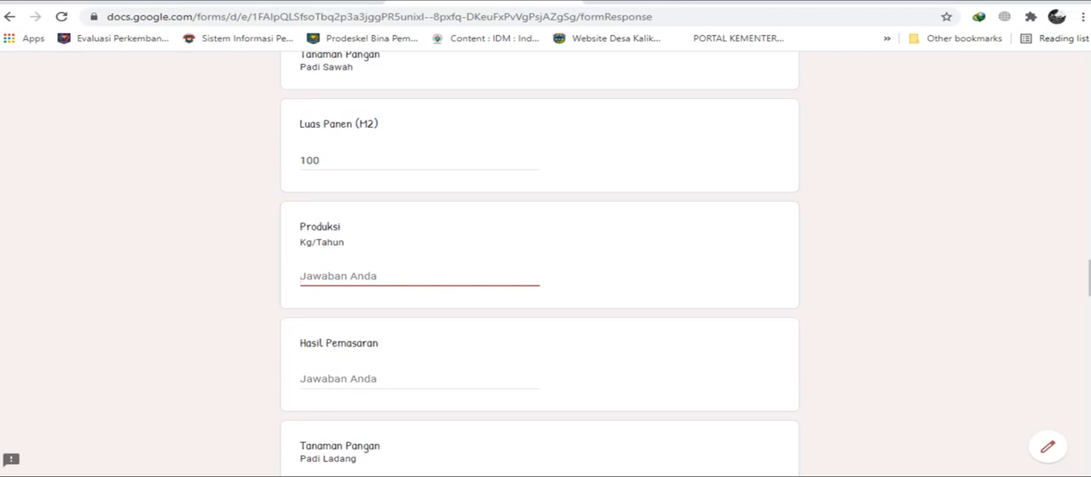
pyautogui.scroll(-1, 540, 256)
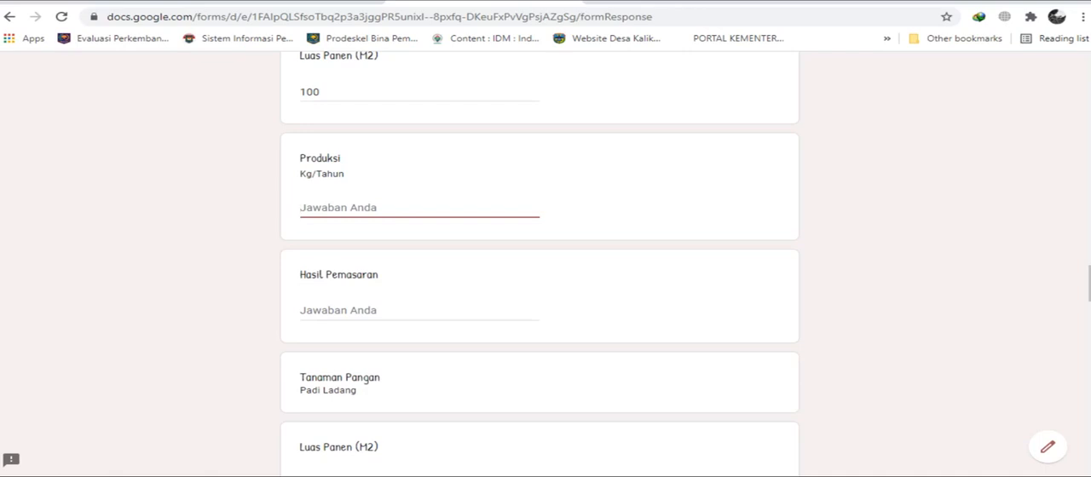
pyautogui.write('300')
# Enter "konsumen langsung" as the Hasil Pemasaran for Padi Sawah and review the crop's three answers.
pyautogui.click(324, 311)
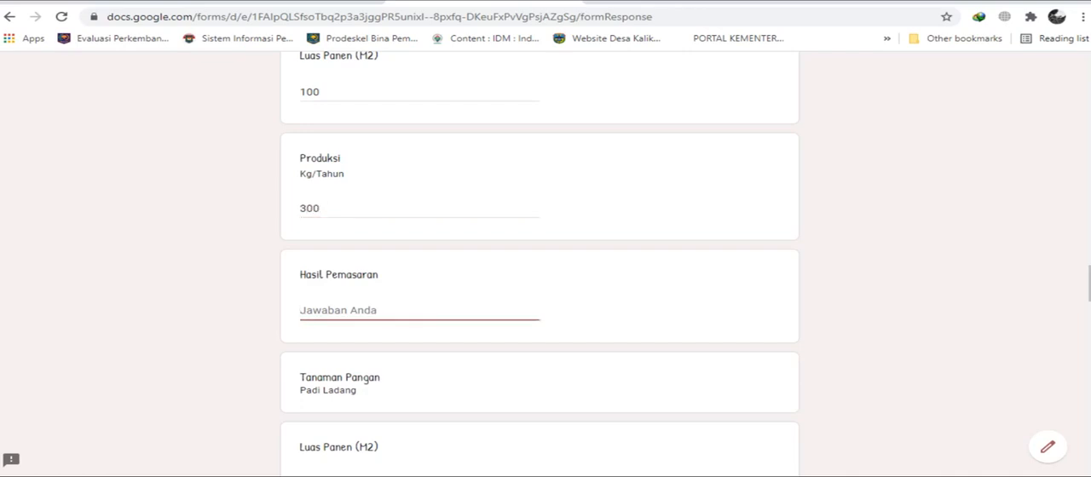
pyautogui.write('konsumen')
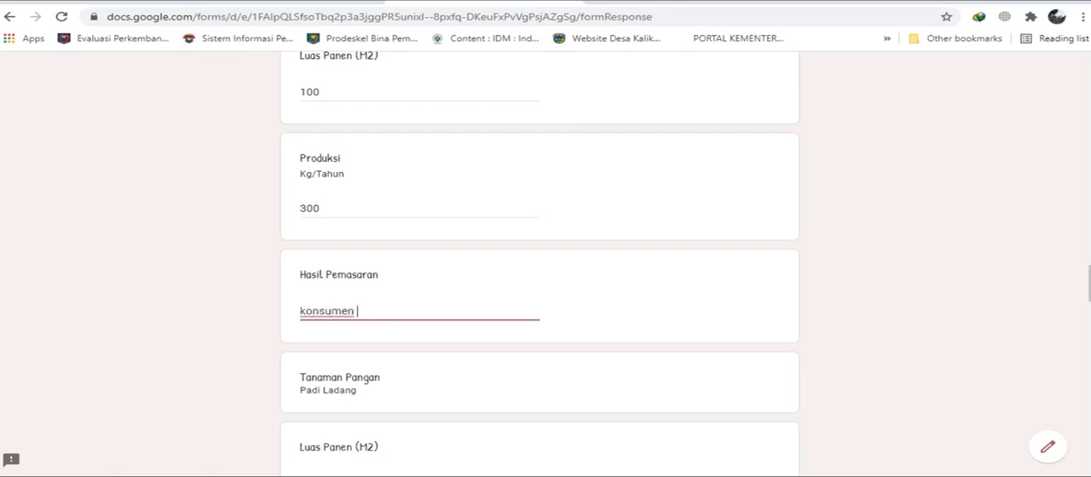
pyautogui.write(' langsul')
pyautogui.press('BackSpace')
pyautogui.write('ng')
pyautogui.scroll(2, 539, 255)
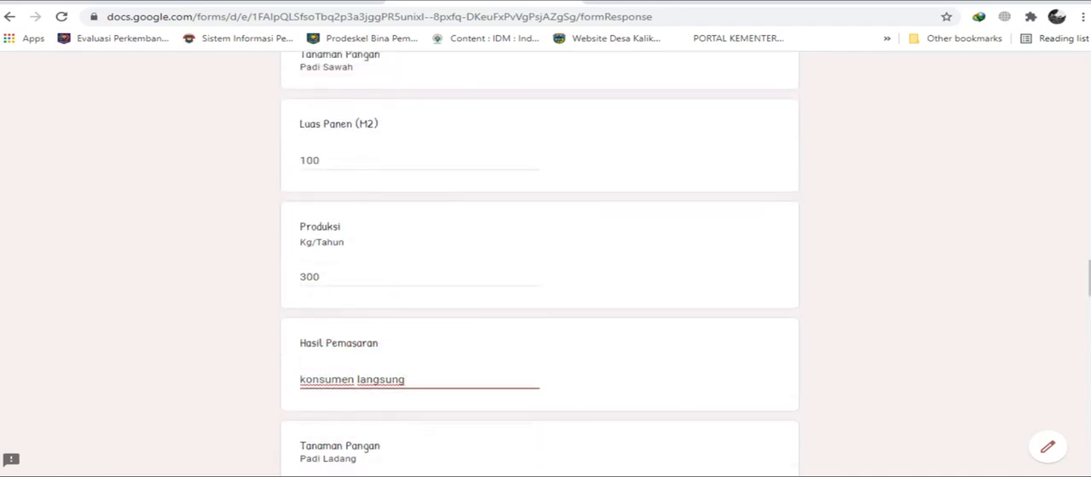
pyautogui.scroll(-2, 540, 256)
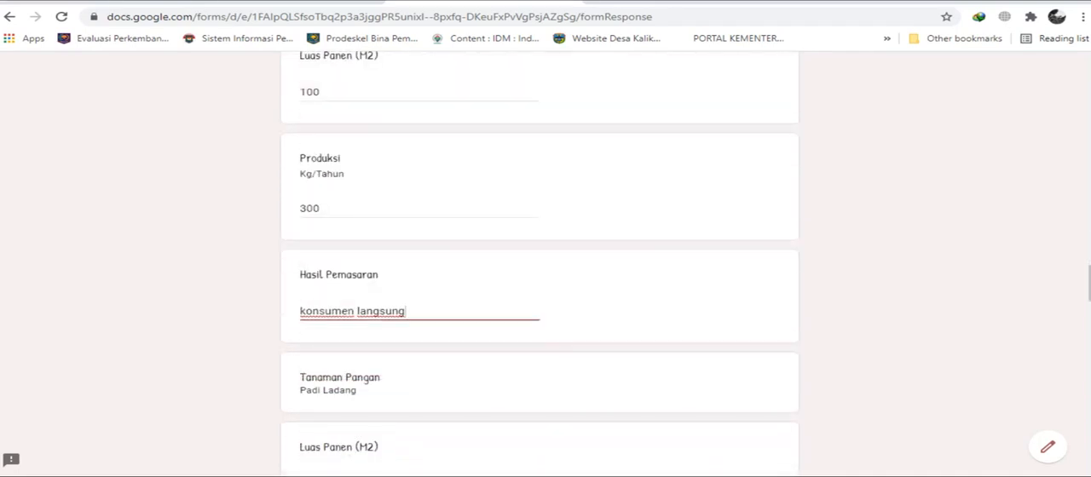
pyautogui.scroll(-2, 540, 256)
pyautogui.scroll(4, 539, 256)
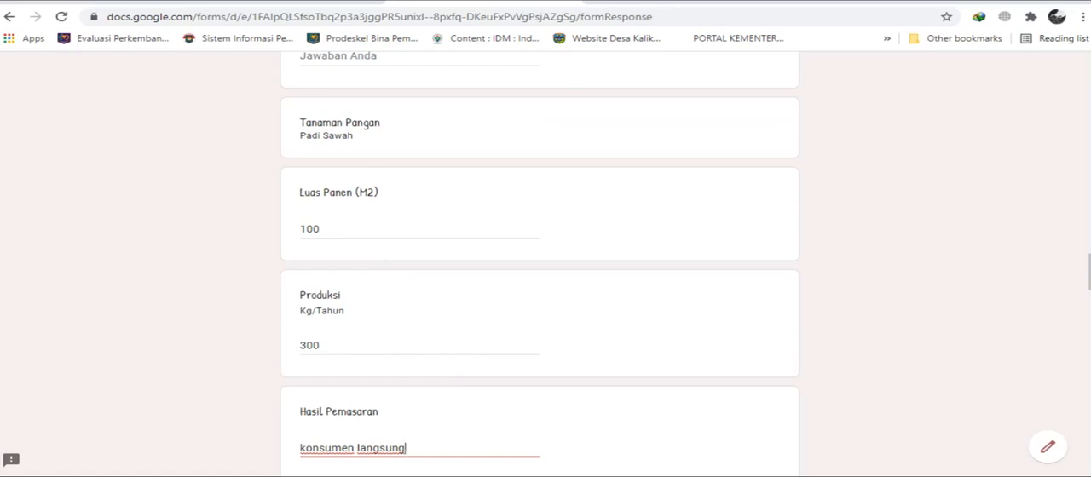
pyautogui.click(322, 345)
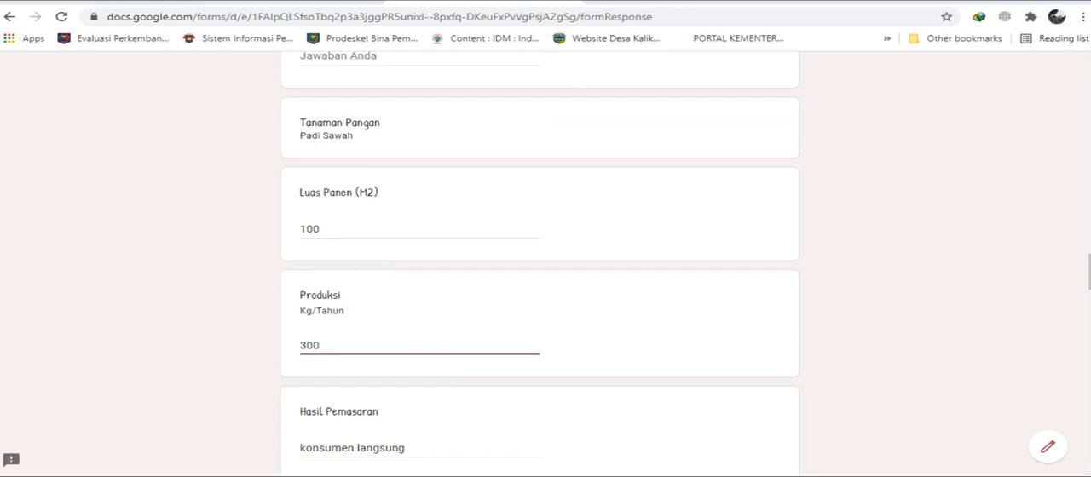
# Leave the Padi Ladang answers blank and enter 500 in the Ubi Kayu Luas Panen (M2) & Produksi (Kg/Thn) answer.
pyautogui.scroll(-1, 540, 264)
pyautogui.scroll(-4, 539, 265)
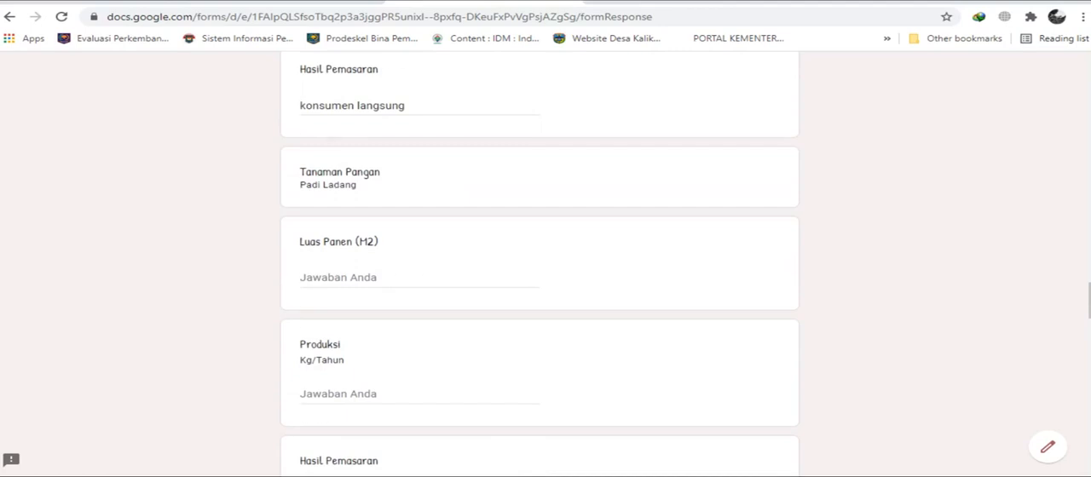
pyautogui.scroll(-1, 540, 265)
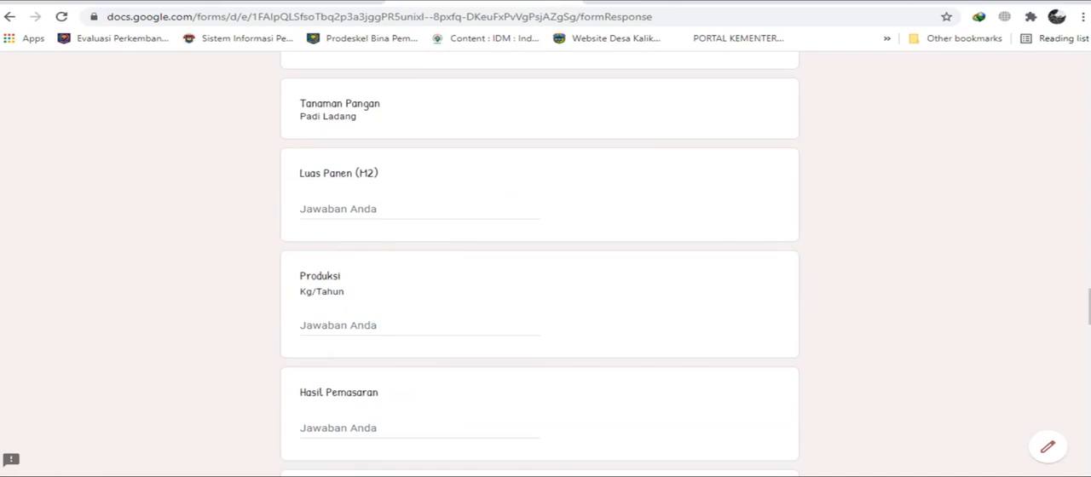
pyautogui.scroll(-4, 540, 265)
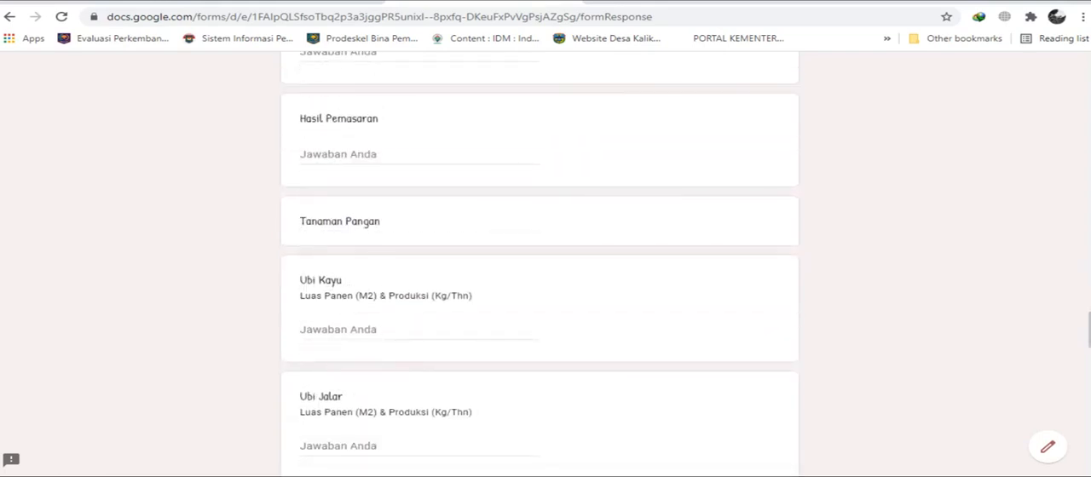
pyautogui.scroll(-1, 540, 264)
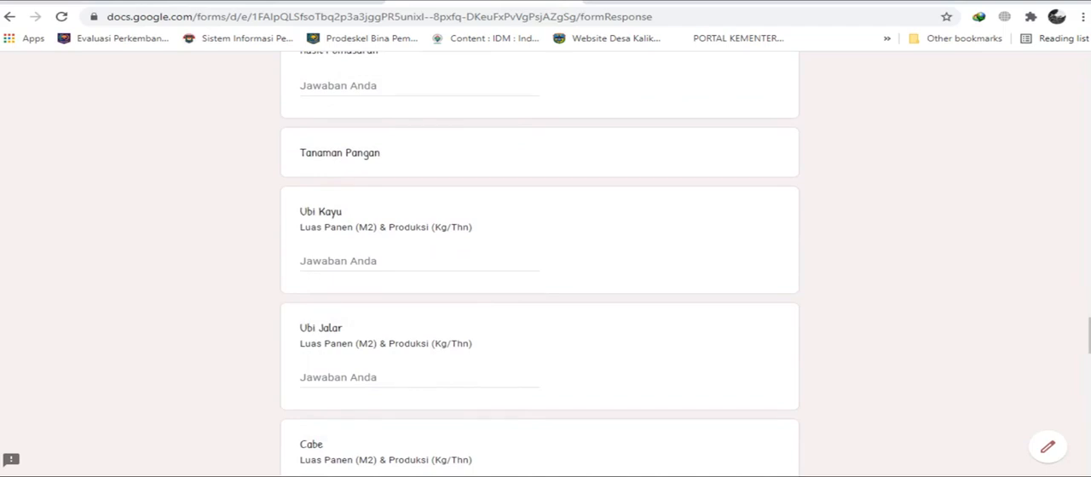
pyautogui.click(300, 261)
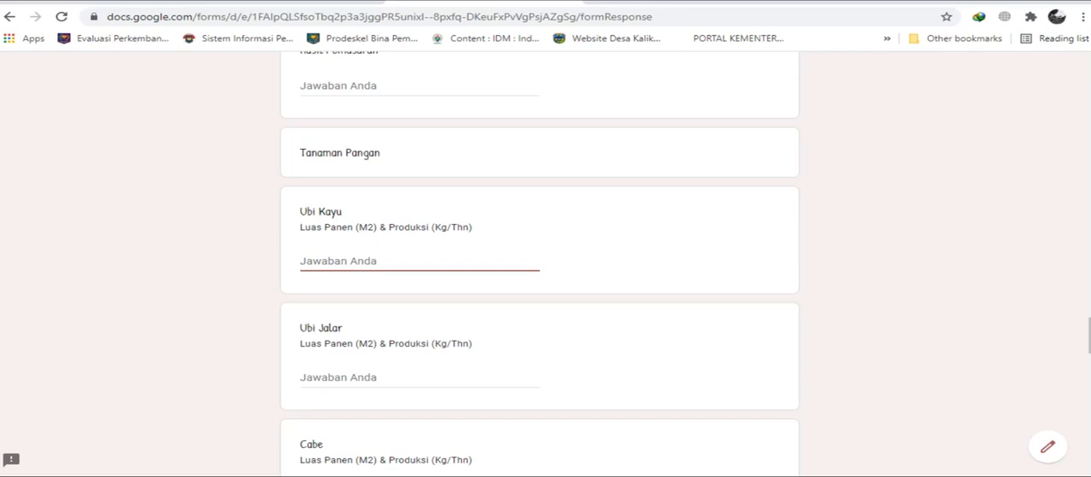
pyautogui.write('500 &')
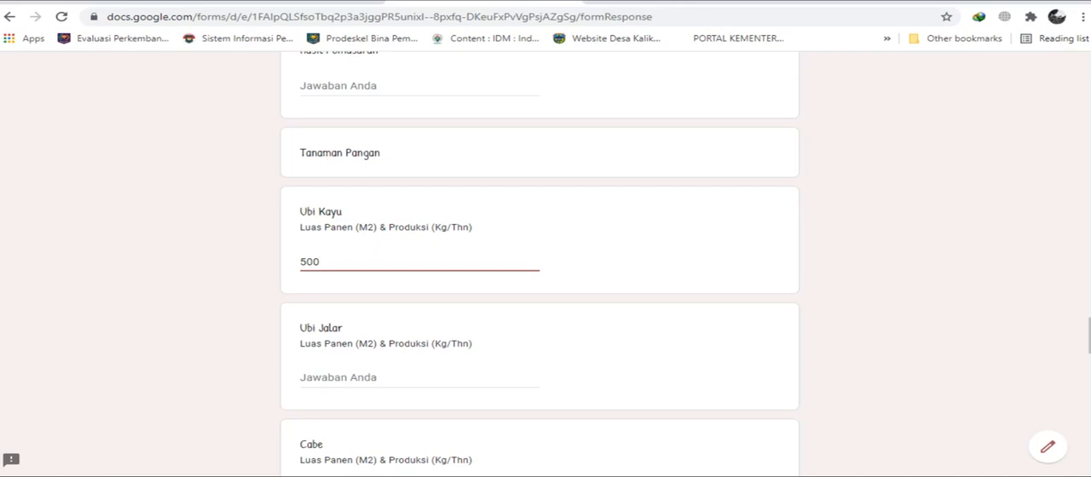
# Add the "&" separator after 500 in the Ubi Kayu Luas Panen & Produksi answer.
pyautogui.write('&')
pyautogui.press('BackSpace')
pyautogui.press('BackSpace')
pyautogui.write('&')
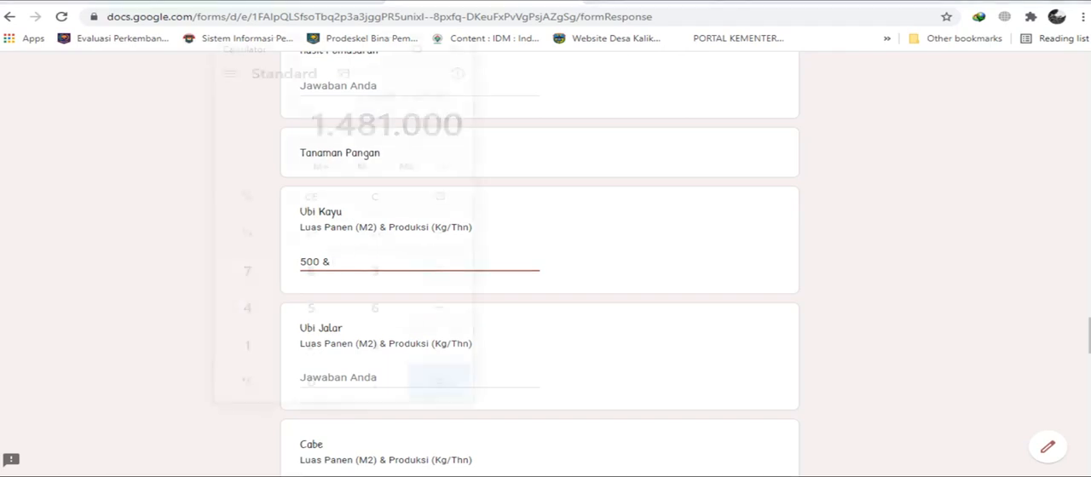
# Switch to Calculator and compute 50 × 100 for the Ubi Kayu production figure.
pyautogui.hotkey('alt', 'Tab')
pyautogui.click(311, 197)
pyautogui.click(311, 308)
pyautogui.click(311, 382)
pyautogui.click(438, 271)
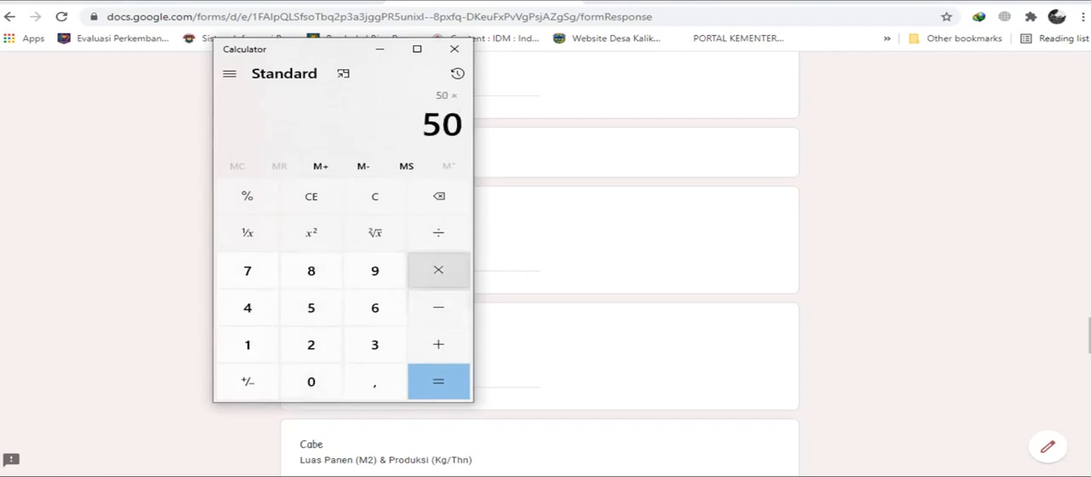
pyautogui.click(247, 345)
pyautogui.click(311, 382)
pyautogui.click(311, 382)
pyautogui.click(438, 382)
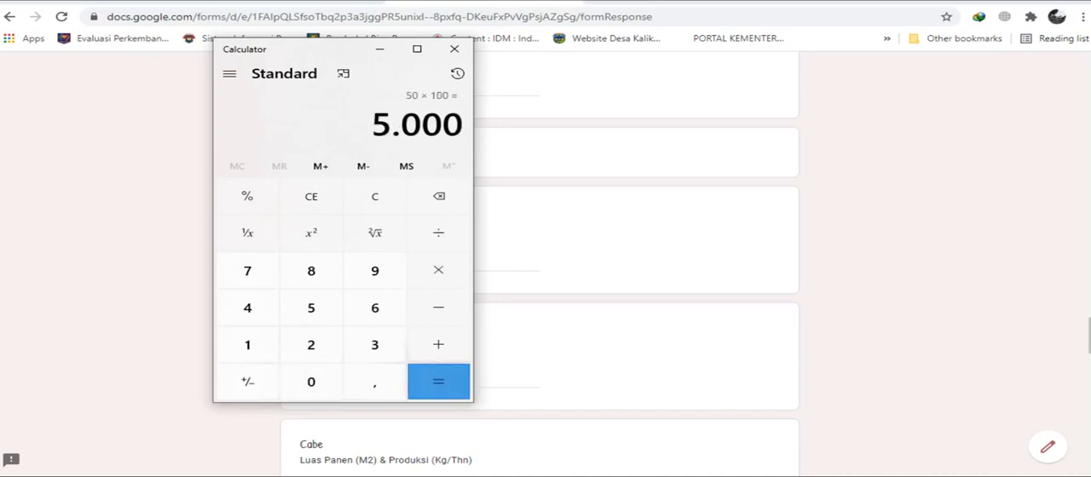
# Close Calculator and complete the Ubi Kayu answer as "500 & 5000".
pyautogui.click(454, 49)
pyautogui.write('5000')
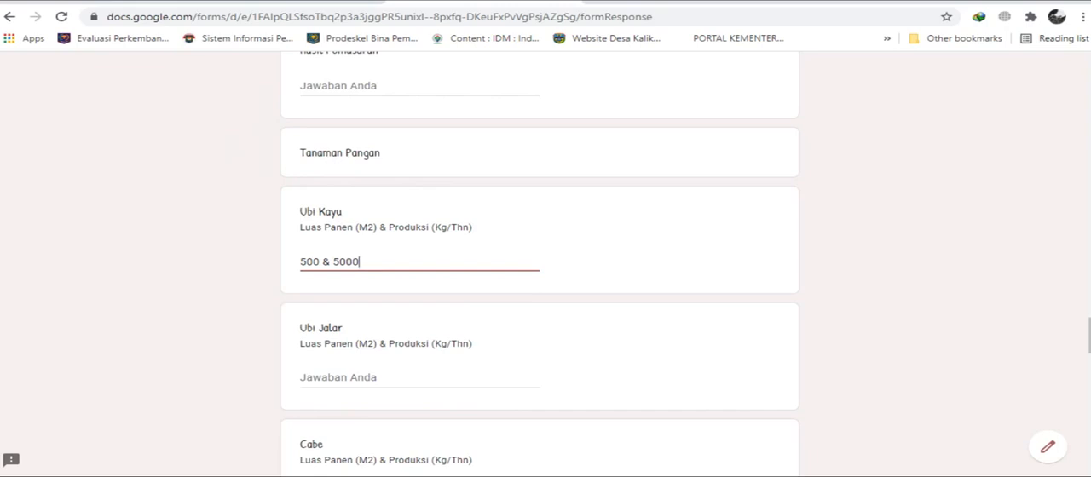
pyautogui.press('Left')
pyautogui.press('Left')
pyautogui.press('Left')
pyautogui.press('Left')
pyautogui.press('Left')
pyautogui.press('Left')
pyautogui.hotkey('shift', 'Right')
pyautogui.press('Left')
# Look through the remaining Tanaman Pangan questions from Ubi Jalar to Umbi-umbian Lain, leaving their answers blank.
pyautogui.scroll(-2, 540, 256)
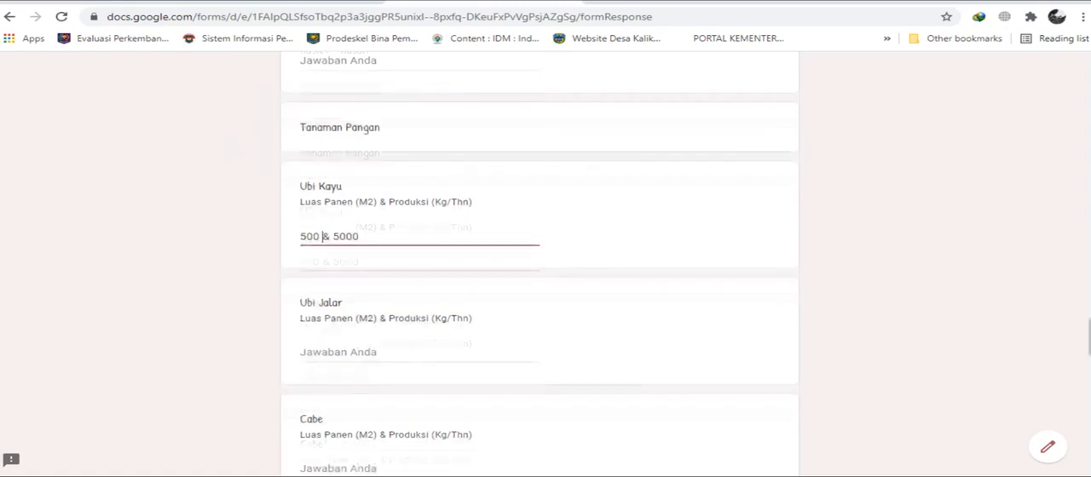
pyautogui.click(358, 240)
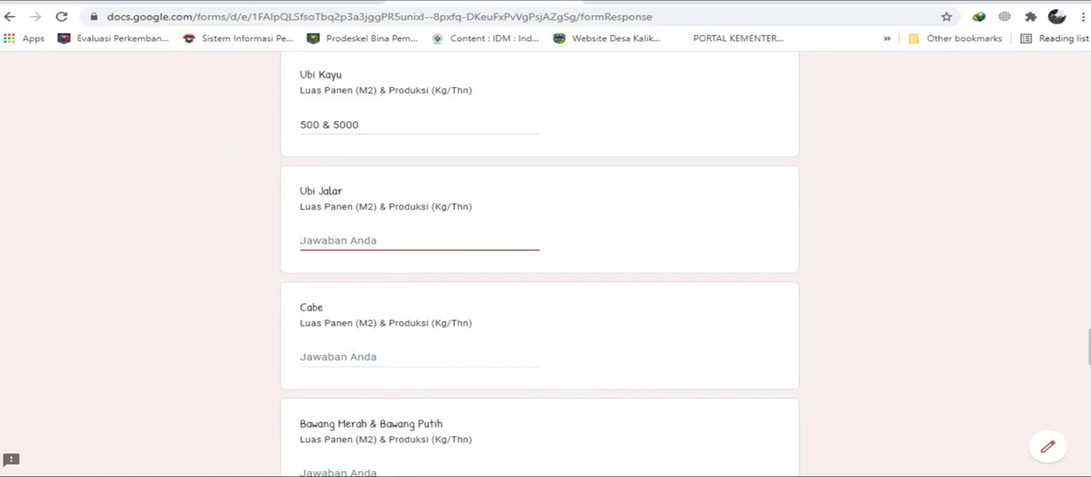
pyautogui.scroll(2, 539, 264)
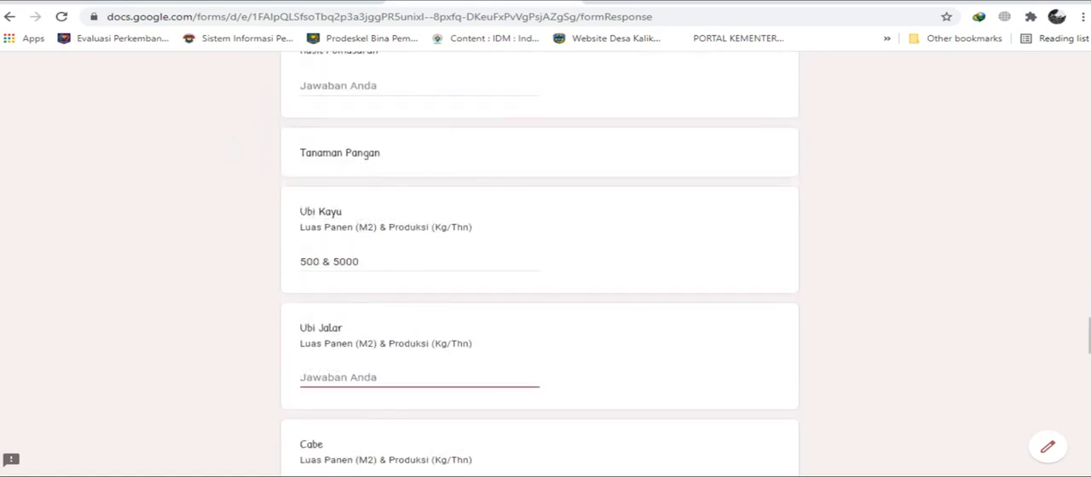
pyautogui.scroll(-1, 539, 265)
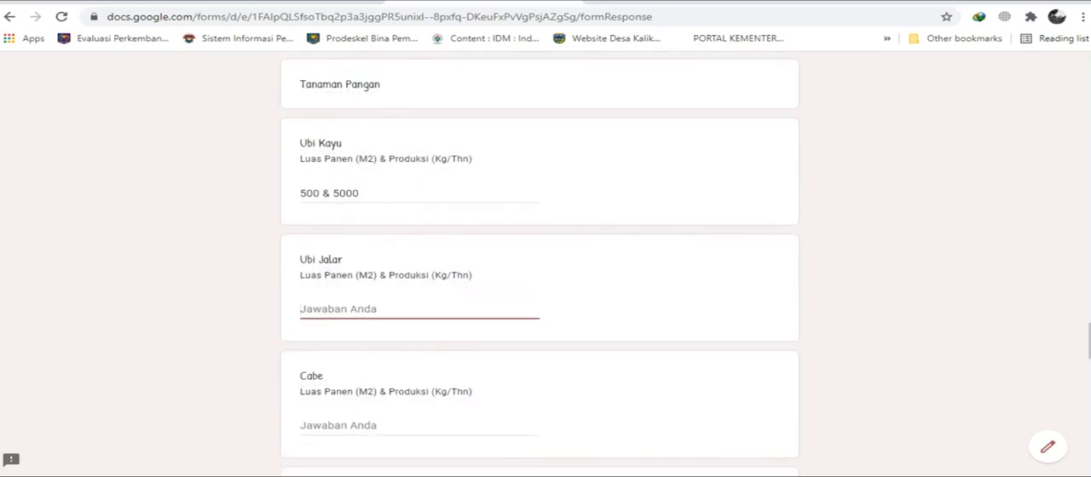
pyautogui.scroll(-1, 539, 265)
pyautogui.click(333, 357)
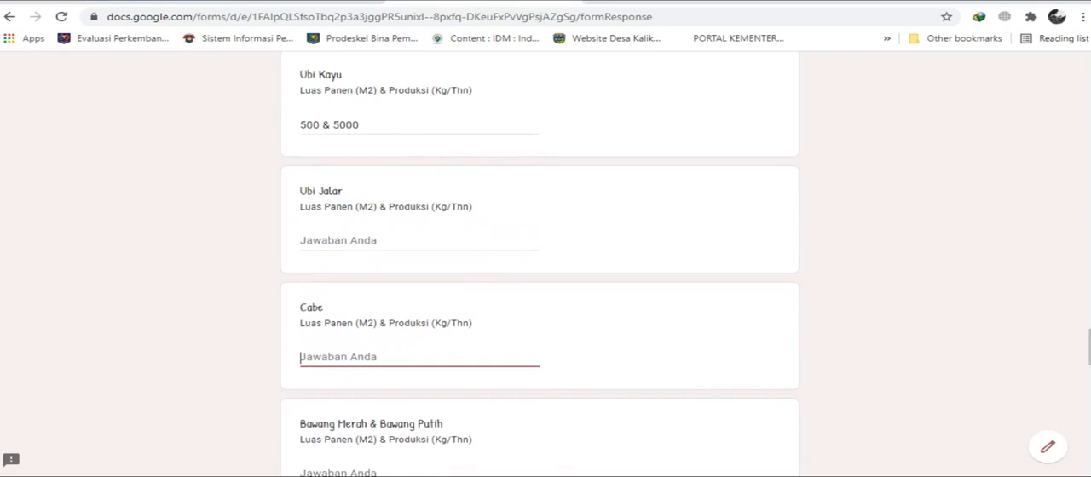
pyautogui.scroll(-1, 539, 264)
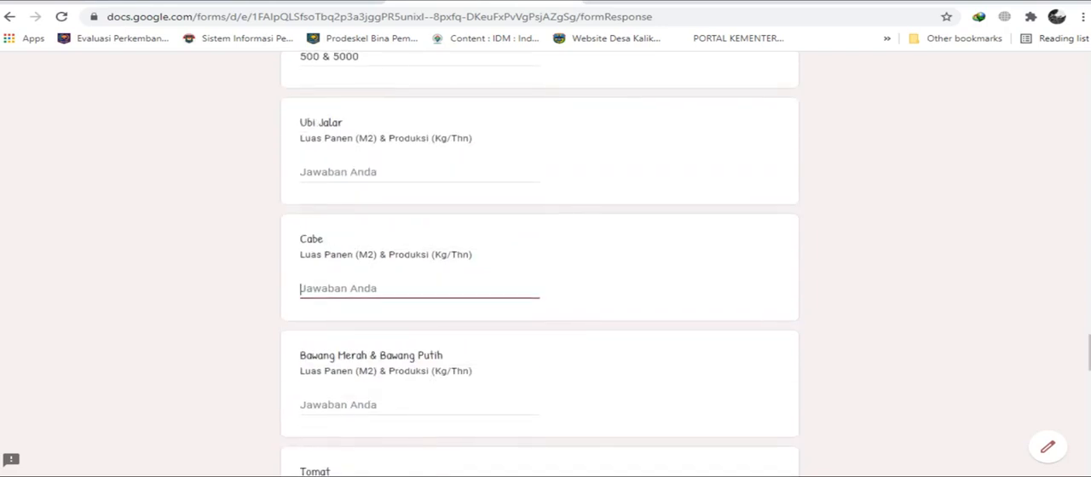
pyautogui.scroll(-1, 539, 264)
pyautogui.scroll(-1, 538, 264)
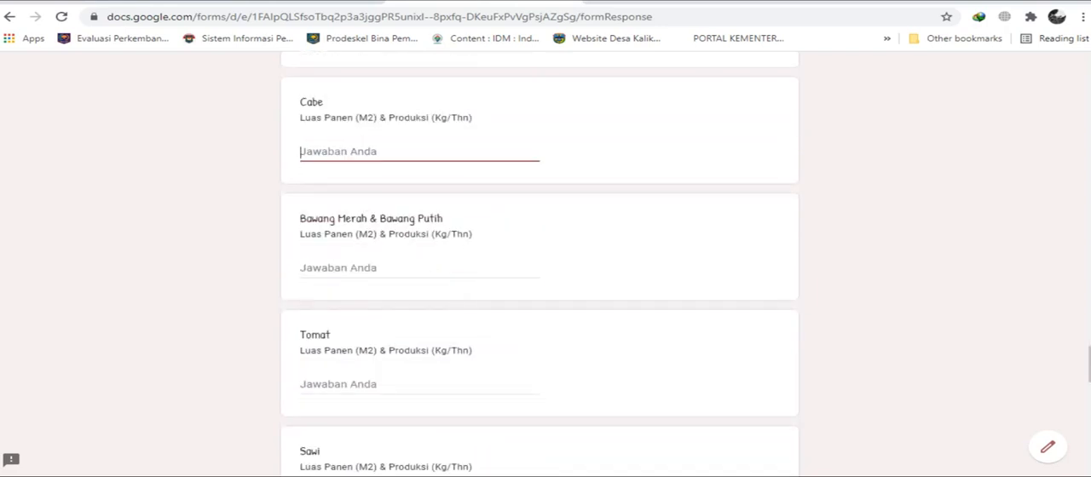
pyautogui.scroll(-4, 539, 264)
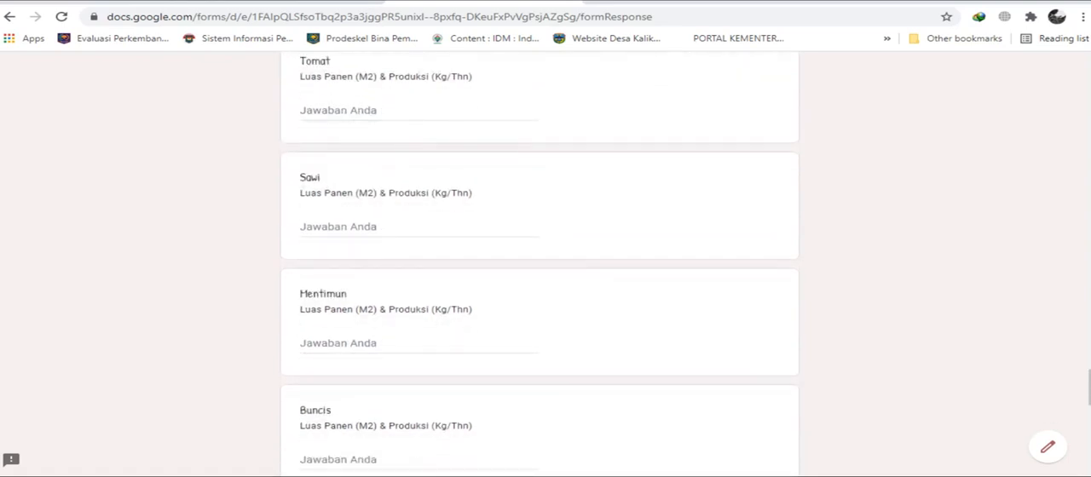
pyautogui.scroll(-2, 539, 264)
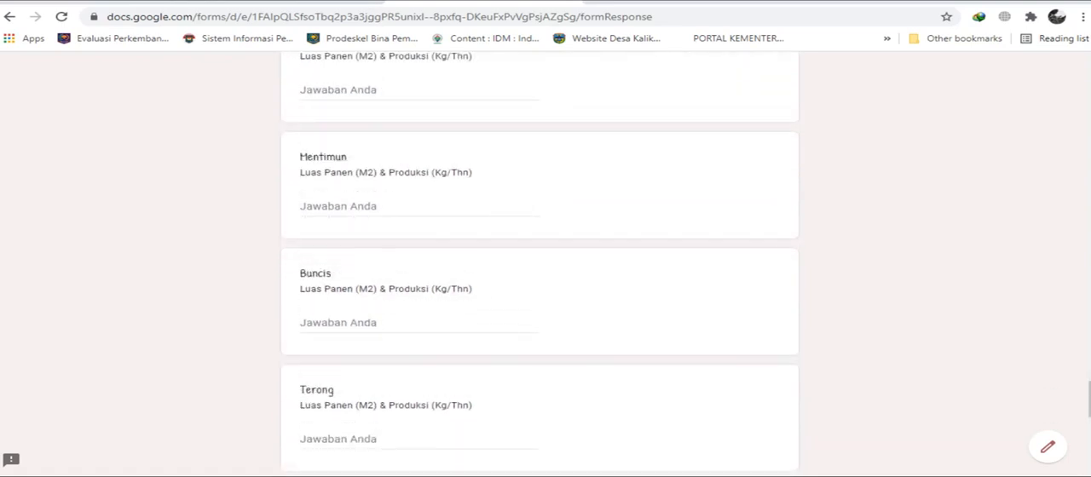
pyautogui.scroll(-4, 539, 265)
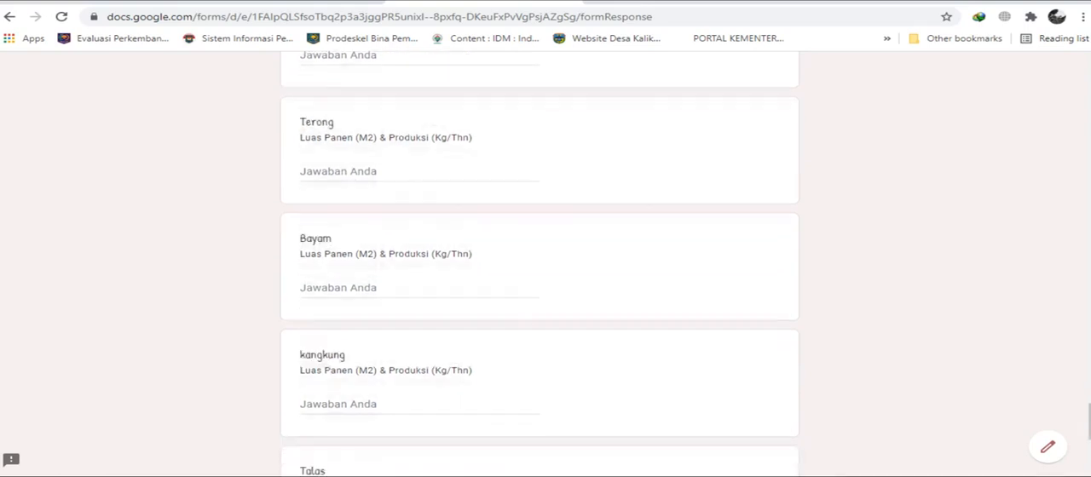
pyautogui.scroll(-3, 539, 264)
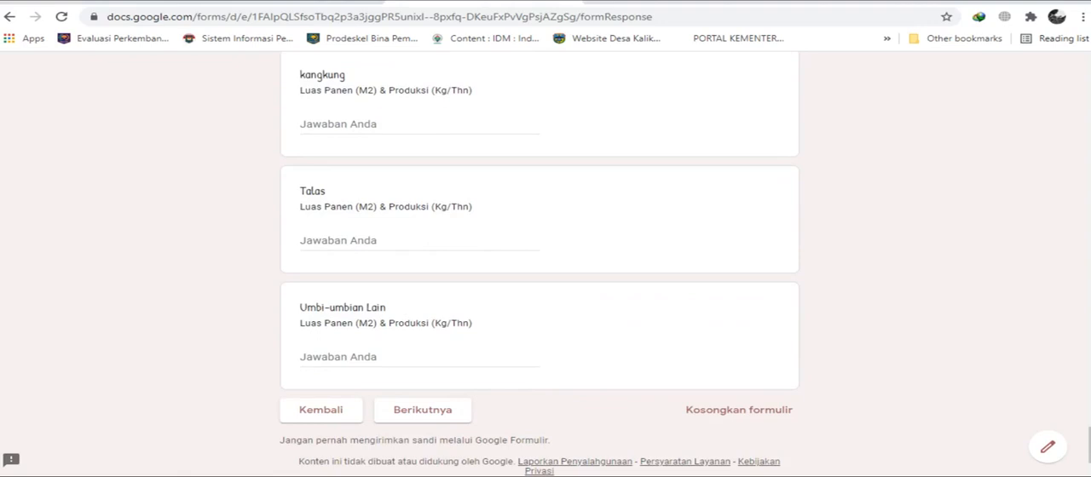
# Leave the Umbi-umbian Lain answer blank and continue to the form's next section.
pyautogui.click(334, 357)
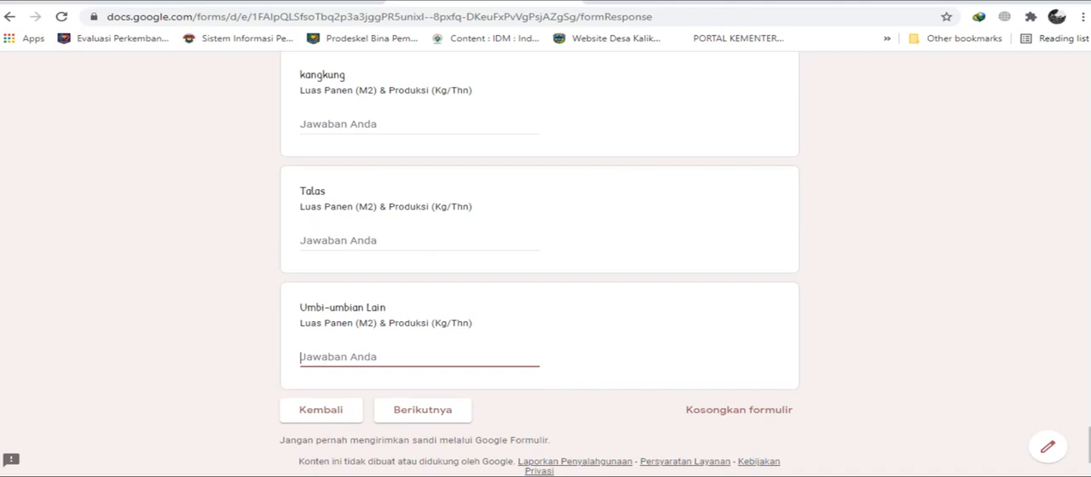
pyautogui.scroll(2, 539, 256)
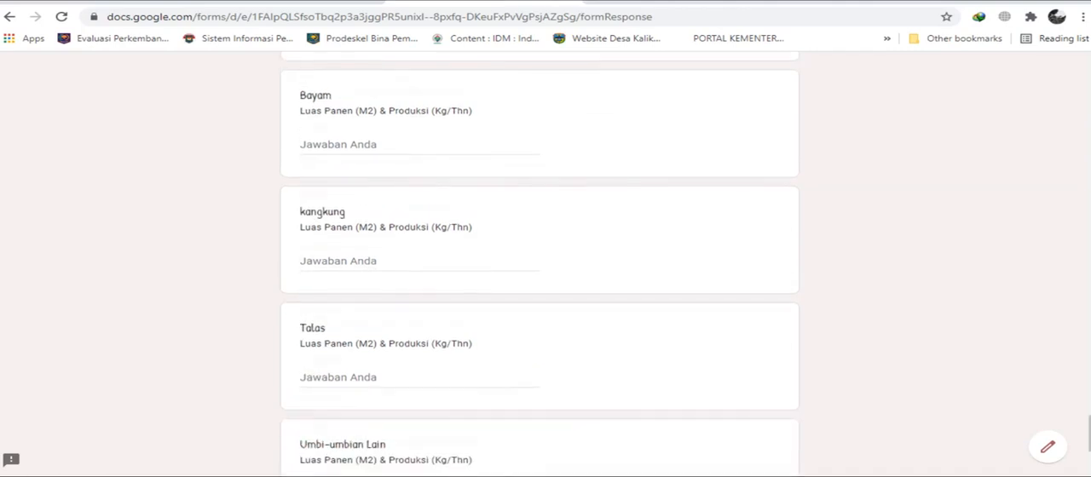
pyautogui.scroll(2, 539, 264)
pyautogui.scroll(-5, 539, 265)
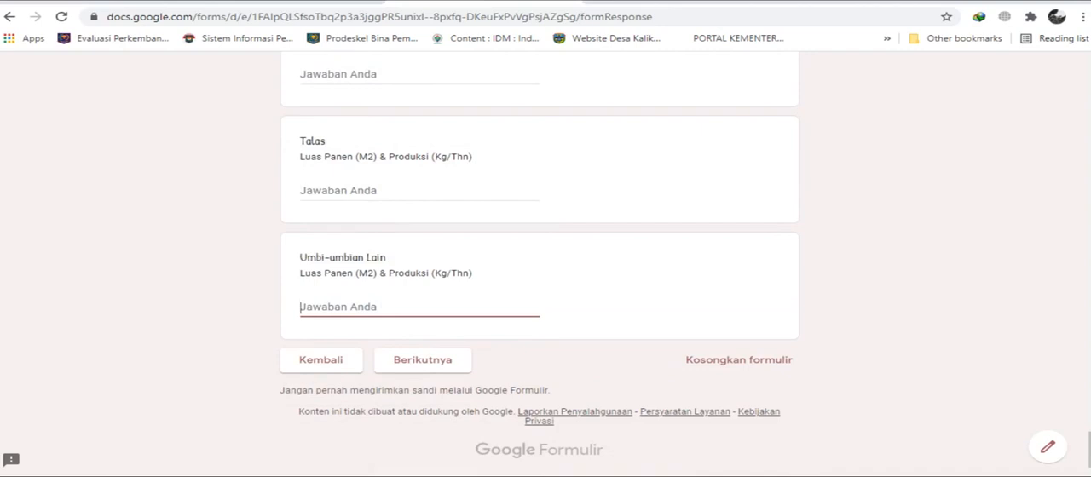
pyautogui.scroll(2, 539, 264)
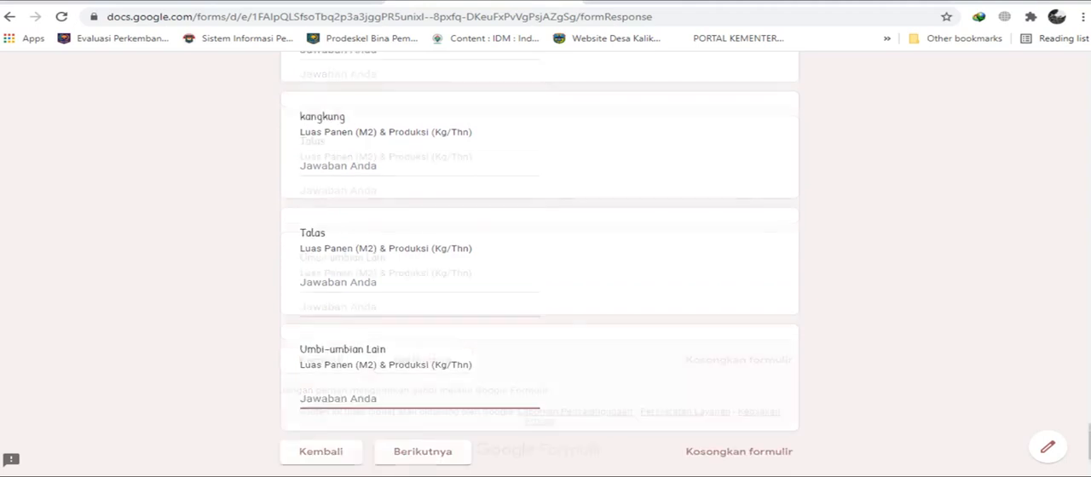
pyautogui.scroll(-3, 539, 264)
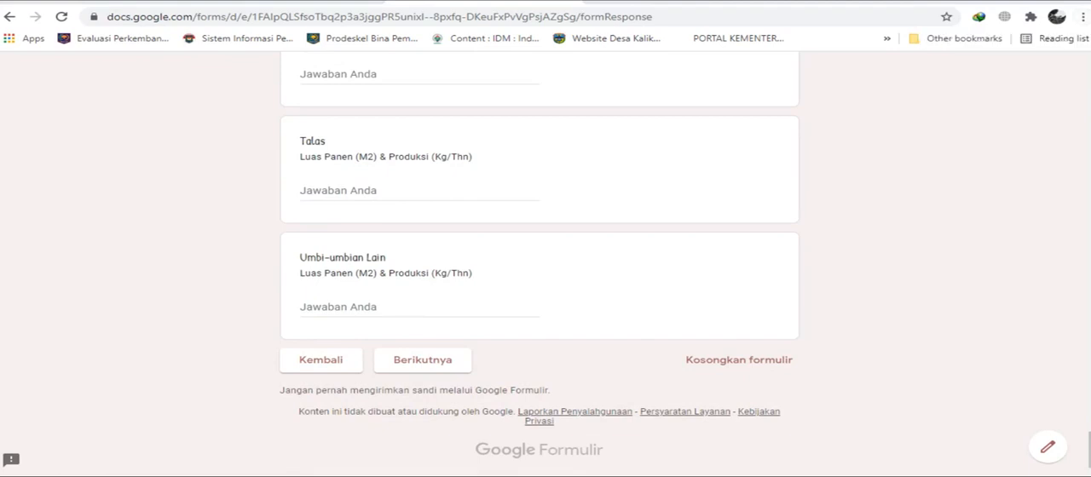
pyautogui.click(423, 360)
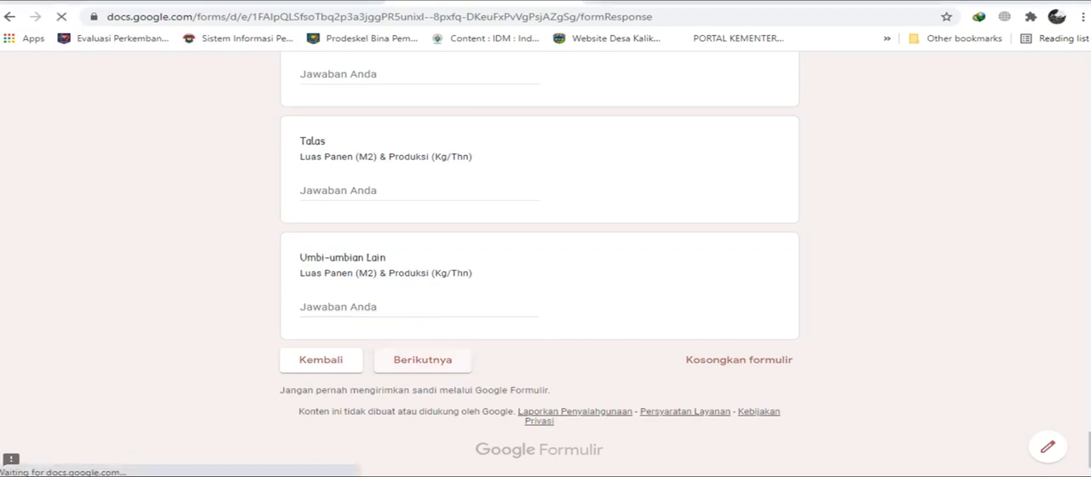
# In the Buah-Buahan section, enter "10 & 50" as the Jeruk harvested trees and production in Kg/Thn.
pyautogui.scroll(-3, 539, 265)
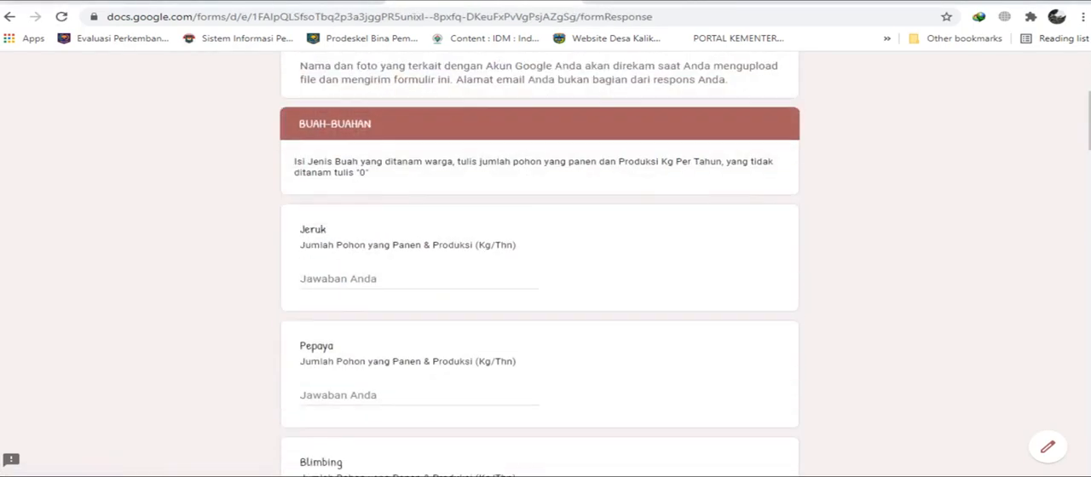
pyautogui.scroll(1, 540, 264)
pyautogui.scroll(-1, 540, 265)
pyautogui.click(357, 280)
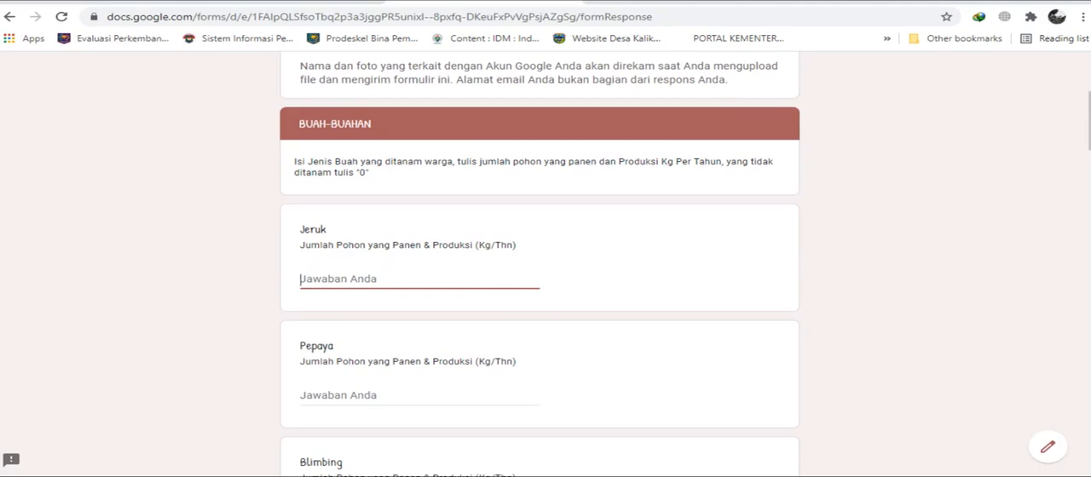
pyautogui.scroll(-1, 540, 256)
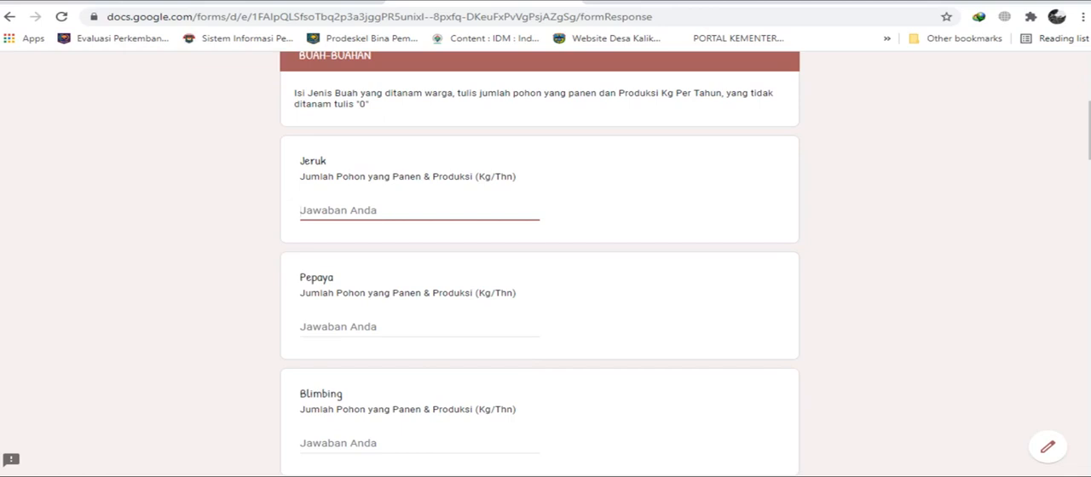
pyautogui.write('10 &')
pyautogui.write('50')
# Enter "6 & 250" as the Pepaya harvested trees and production in Kg/Thn.
pyautogui.press('Tab')
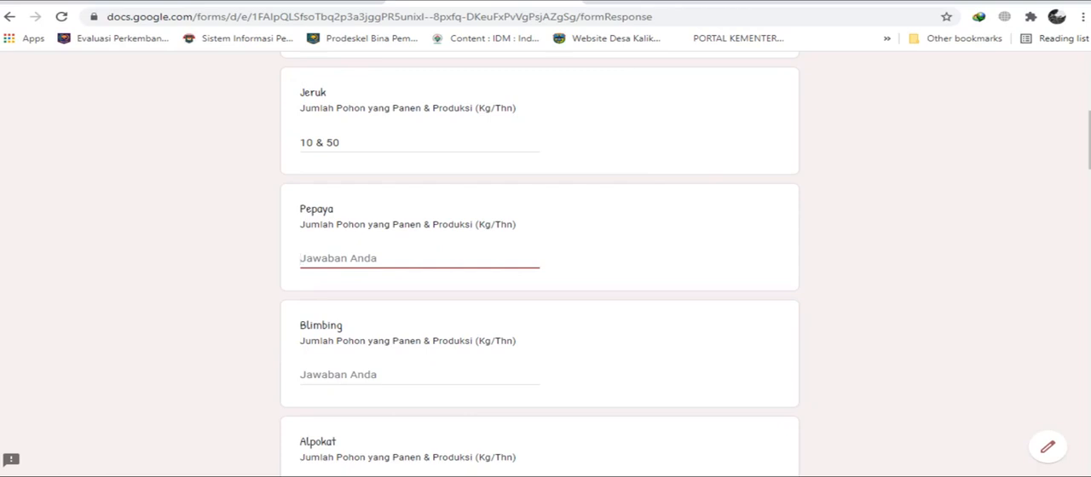
pyautogui.write('6 &')
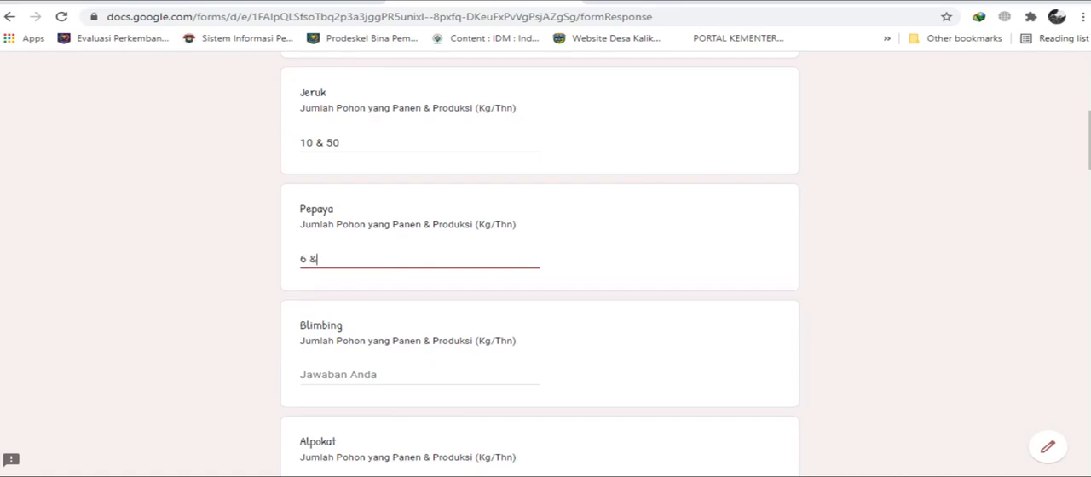
pyautogui.scroll(3, 540, 264)
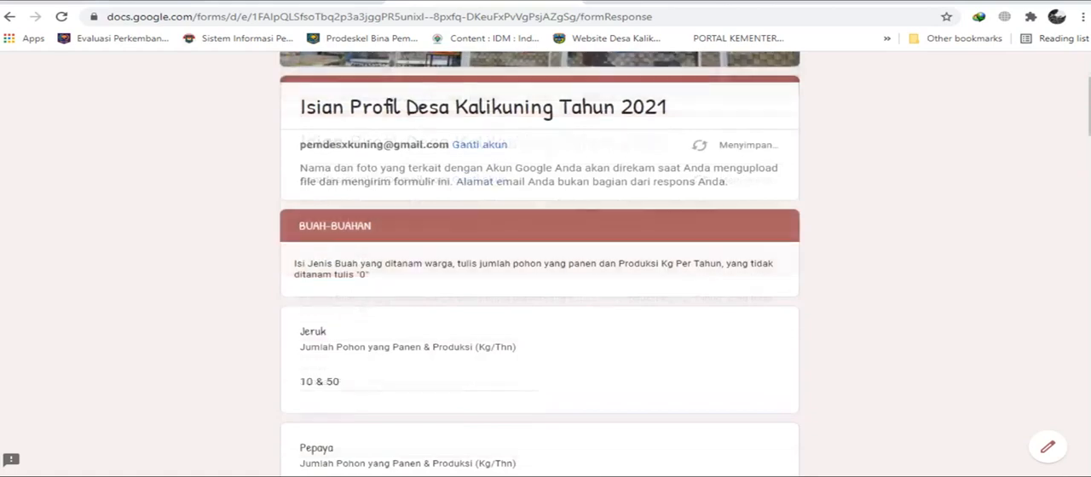
pyautogui.scroll(-3, 541, 264)
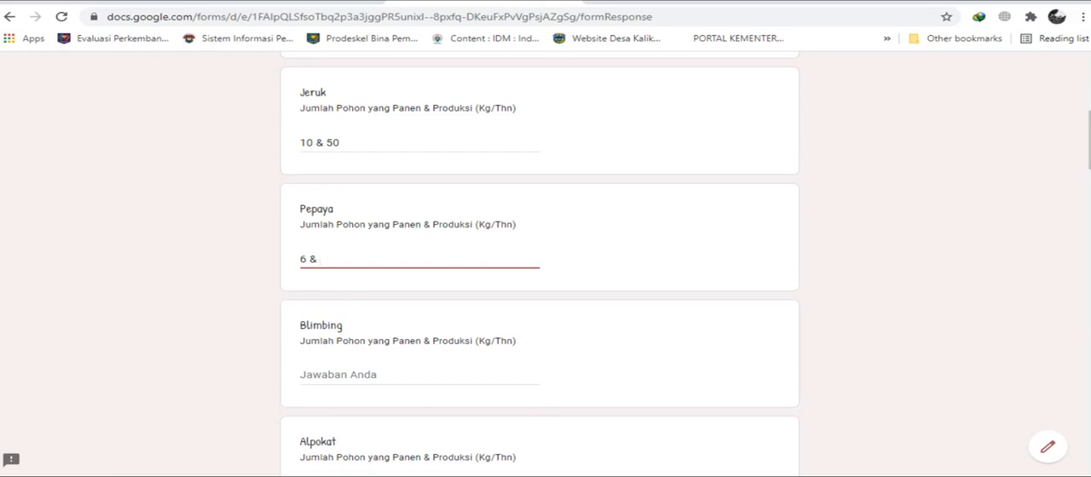
pyautogui.write('250')
# Leave the fruits from Blimbing to Duku blank and enter "15 & 20" as the Pisang harvested trees and production.
pyautogui.scroll(-1, 539, 264)
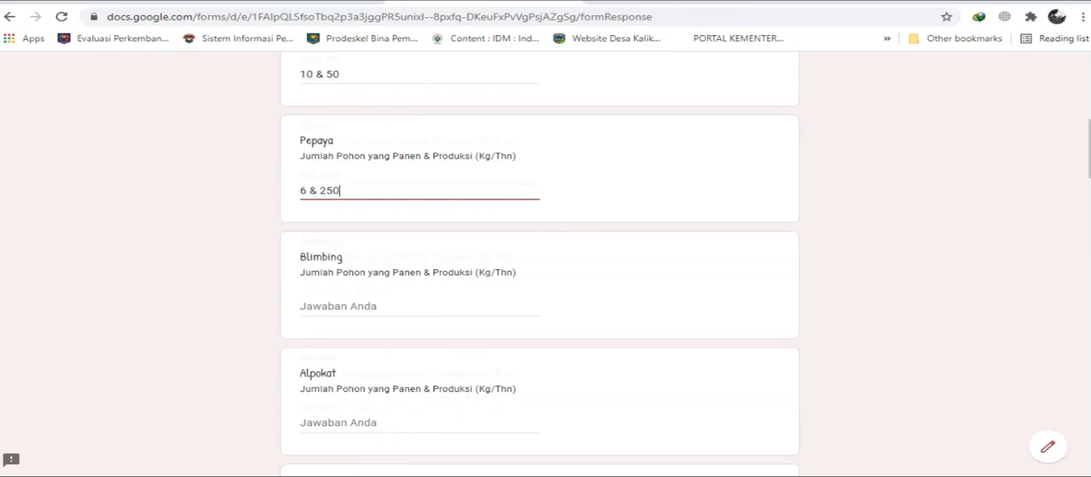
pyautogui.scroll(-2, 540, 264)
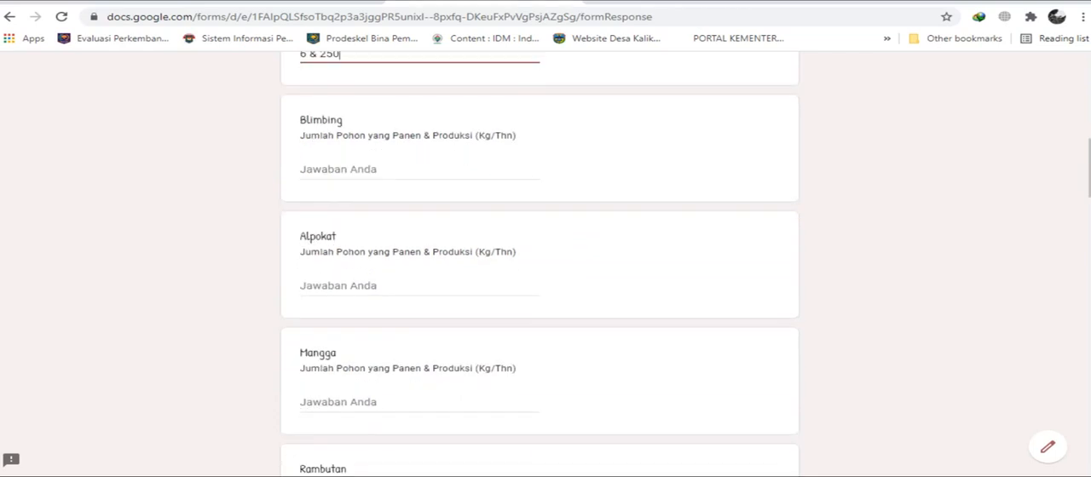
pyautogui.scroll(-2, 540, 265)
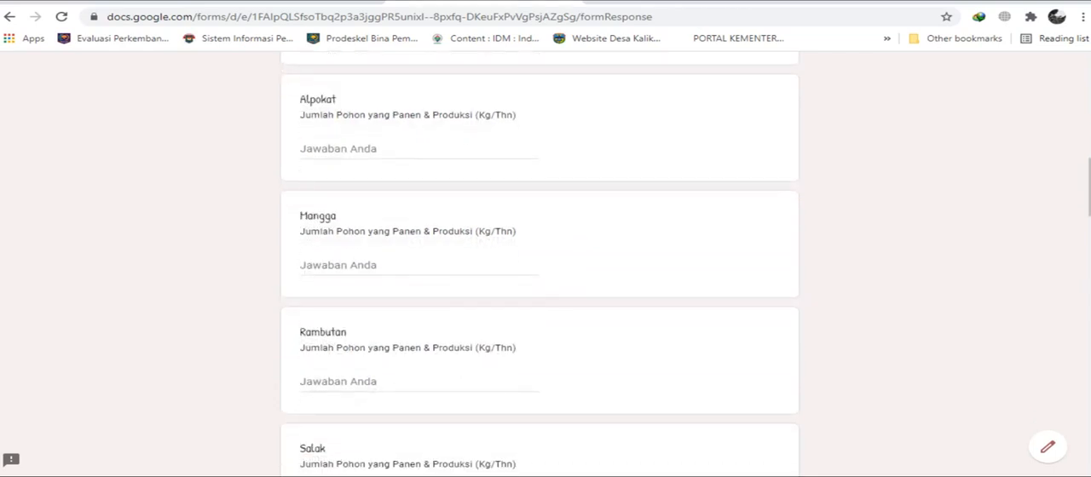
pyautogui.scroll(-2, 540, 264)
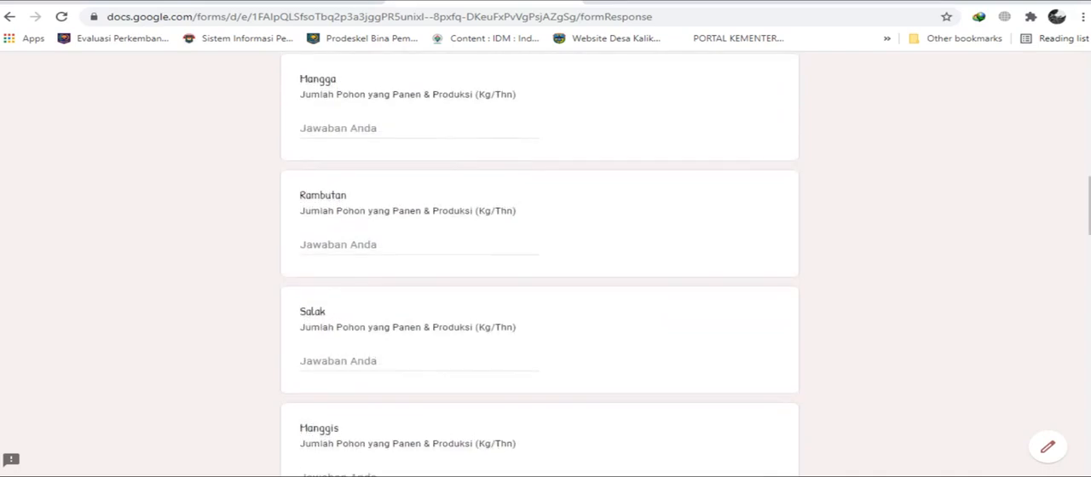
pyautogui.scroll(-2, 540, 264)
pyautogui.scroll(-1, 540, 265)
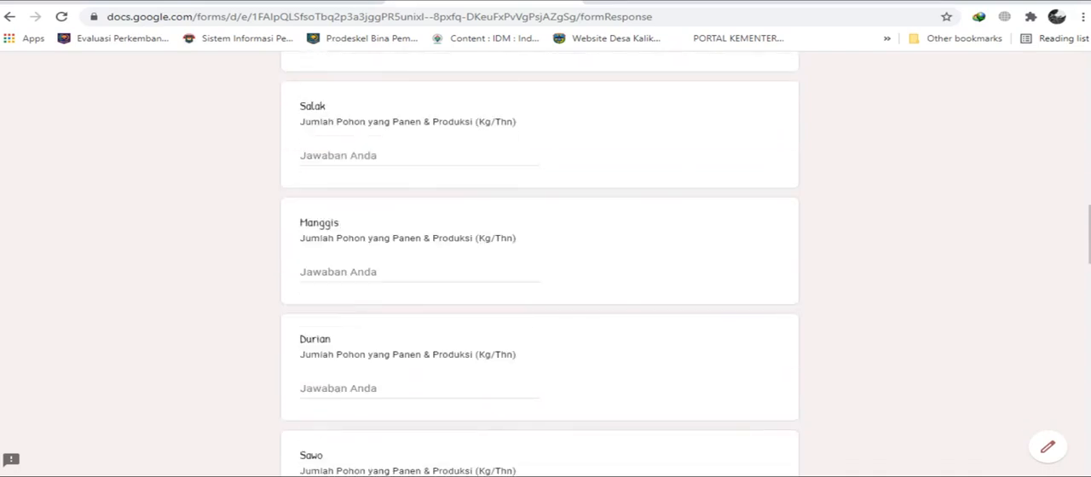
pyautogui.scroll(-5, 540, 264)
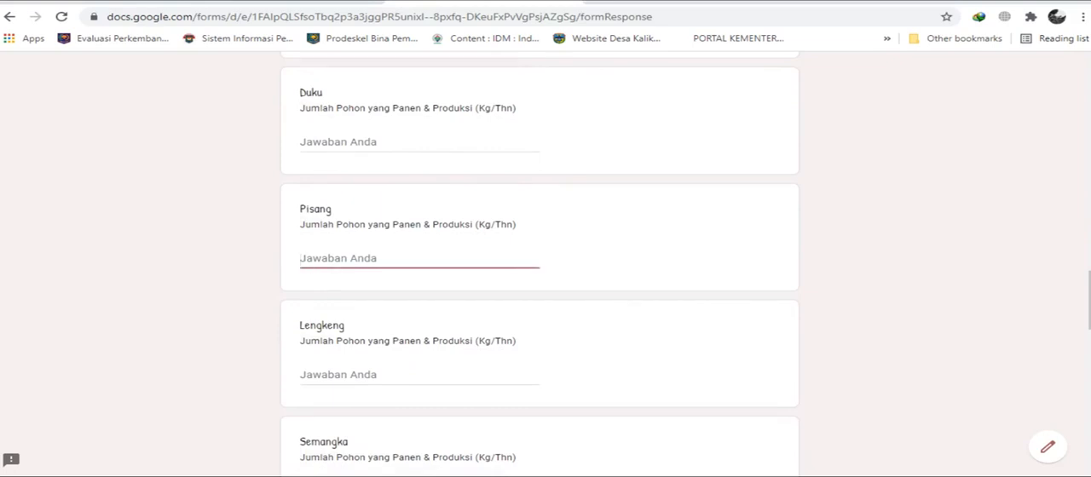
pyautogui.write('13')
pyautogui.write('20')
pyautogui.scroll(-1, 540, 255)
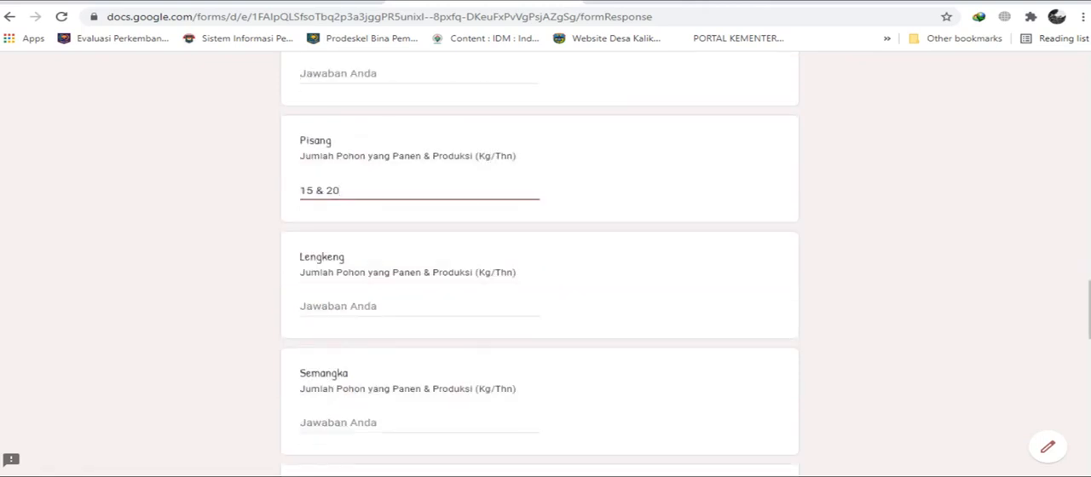
# Correct the Pisang answer to "15 & 300" for harvested trees and production in Kg/Thn.
pyautogui.press('BackSpace')
pyautogui.press('BackSpace')
pyautogui.write('300')
# Leave the fruits from Lengkeng to Nangka blank and enter "20 & 1000" as the Kelapa harvested trees and production in Butir/Thn.
pyautogui.scroll(-1, 539, 256)
pyautogui.scroll(-1, 540, 255)
pyautogui.scroll(1, 540, 256)
pyautogui.scroll(-2, 539, 256)
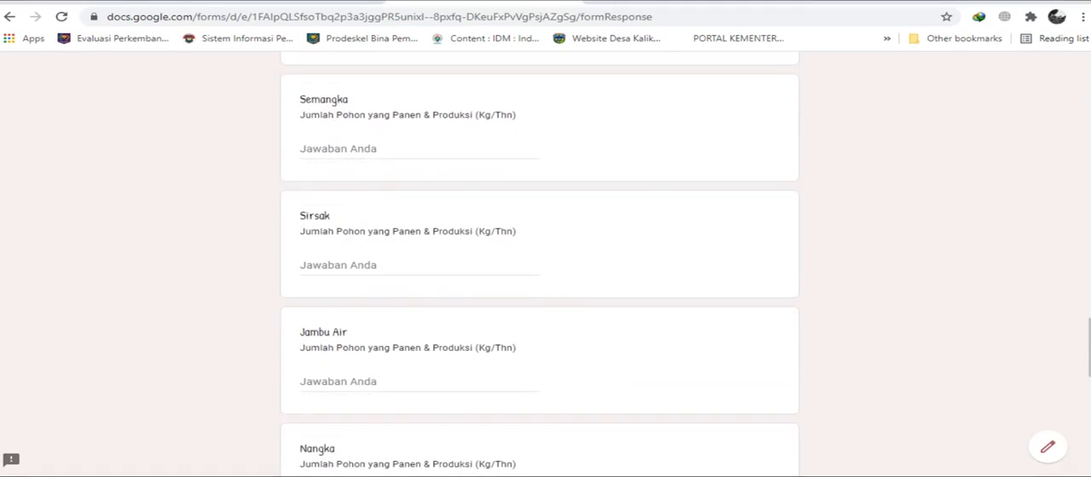
pyautogui.scroll(-2, 540, 256)
pyautogui.scroll(-3, 540, 256)
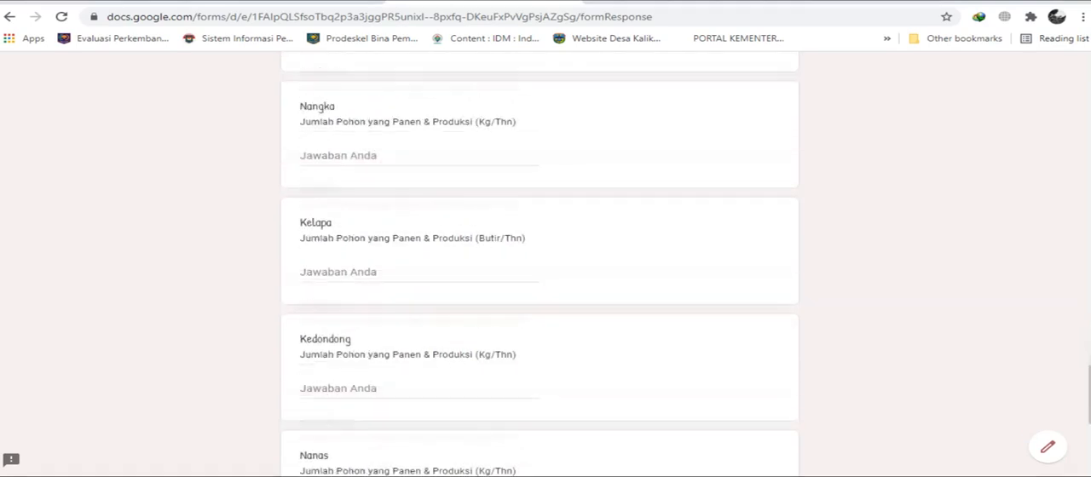
pyautogui.click(337, 271)
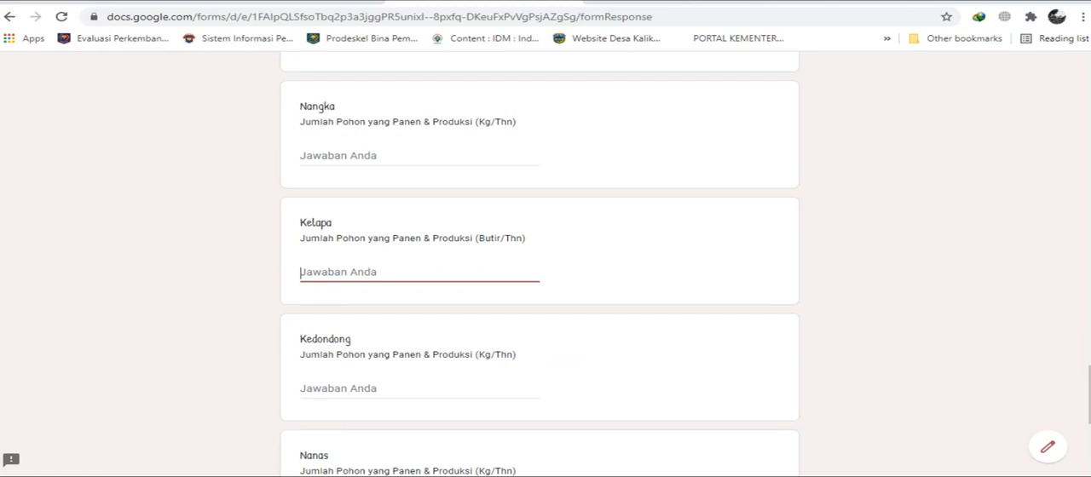
pyautogui.write('20')
pyautogui.write('&')
pyautogui.write('1000')
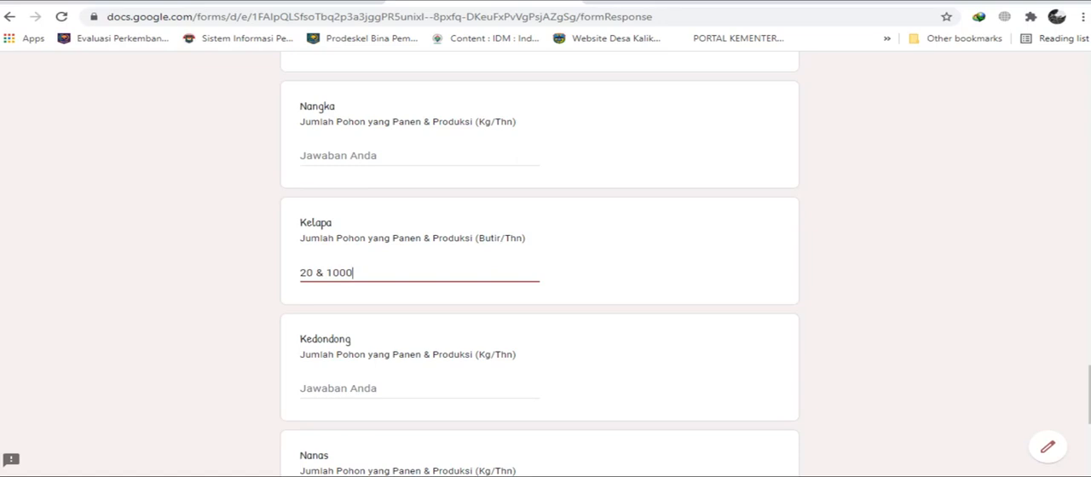
# Leave Kedondong, Nanas and Jambu Kluthuk blank and continue to the form's Tanaman Obat section.
pyautogui.scroll(-2, 540, 255)
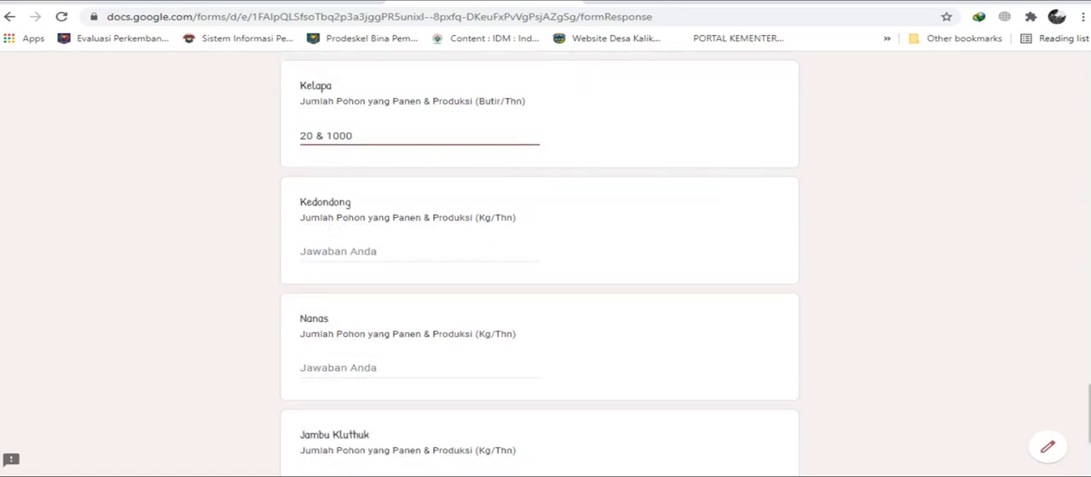
pyautogui.scroll(-2, 539, 264)
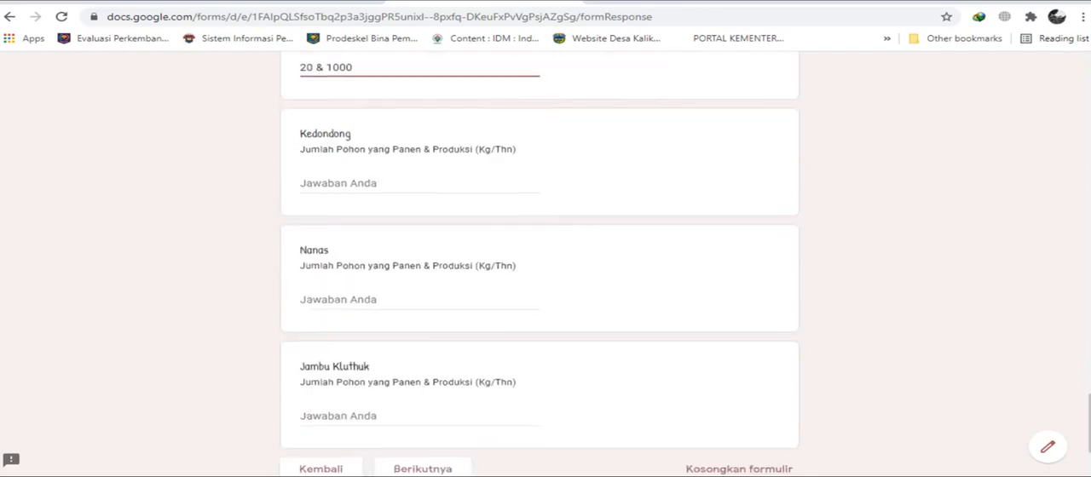
pyautogui.scroll(3, 540, 256)
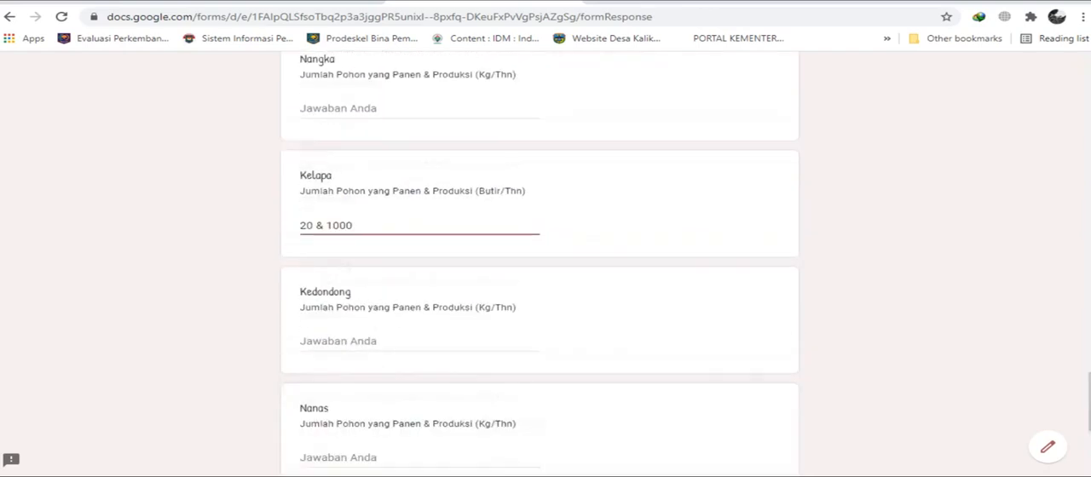
pyautogui.scroll(-3, 539, 255)
pyautogui.click(422, 360)
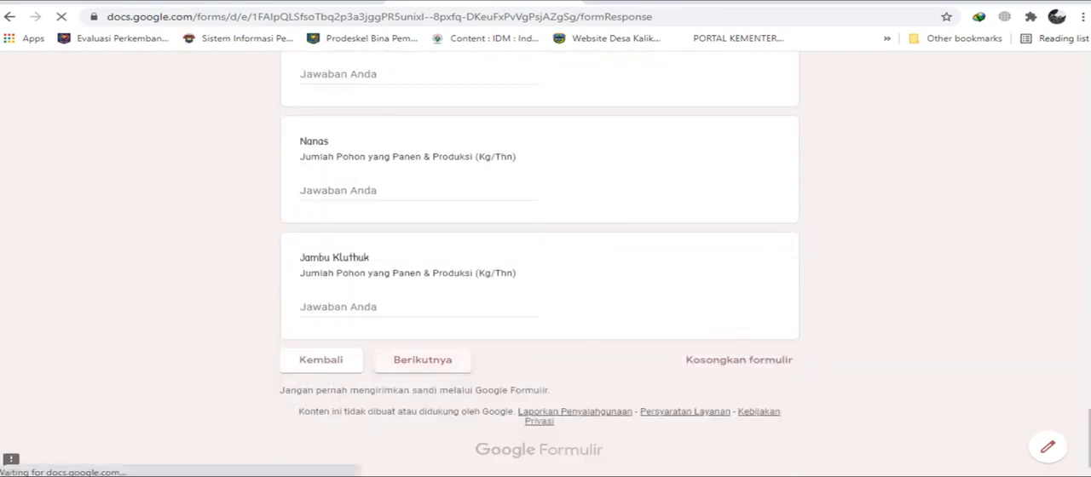
# Leave all Tanaman Obat answers from Jahe to Jamur blank and continue to the Tanaman Perkebunan section.
pyautogui.scroll(-2, 539, 256)
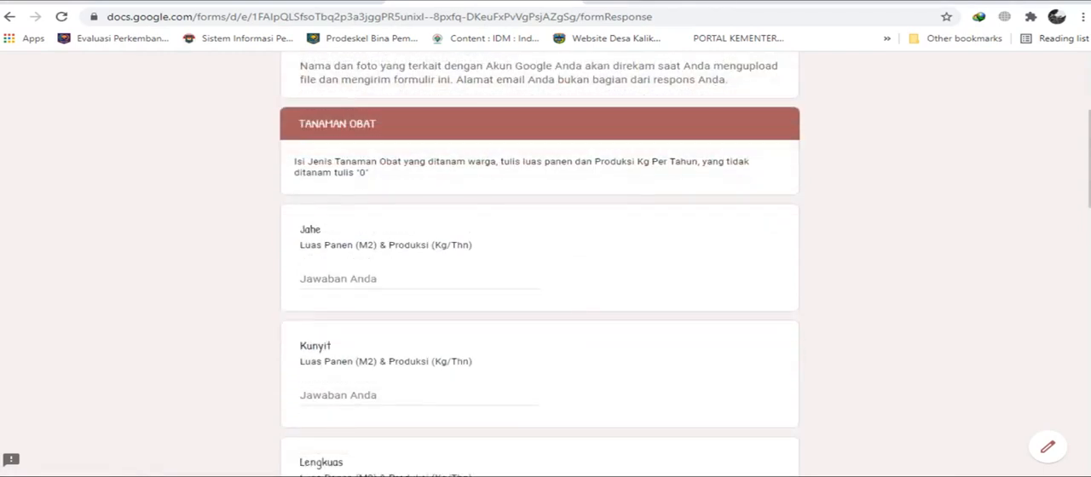
pyautogui.scroll(-1, 540, 264)
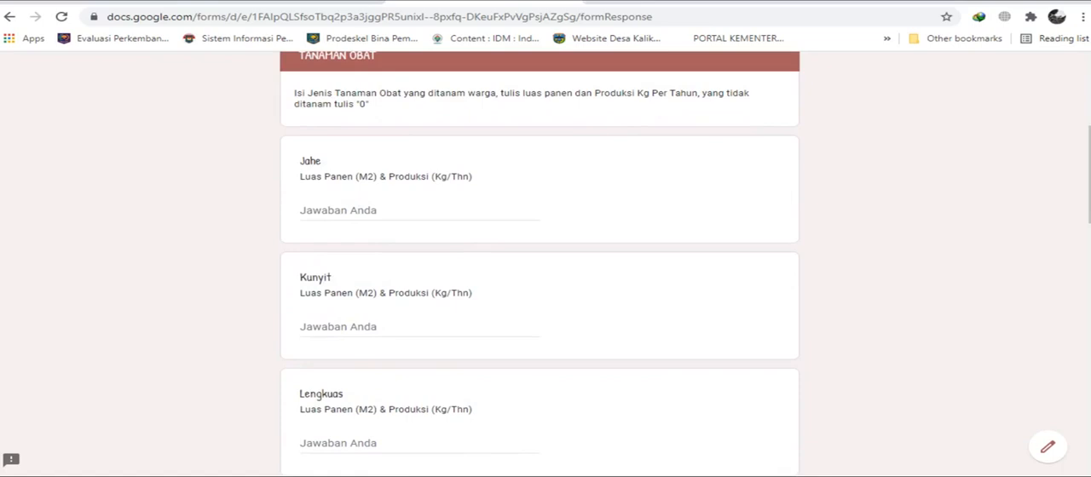
pyautogui.scroll(-4, 540, 264)
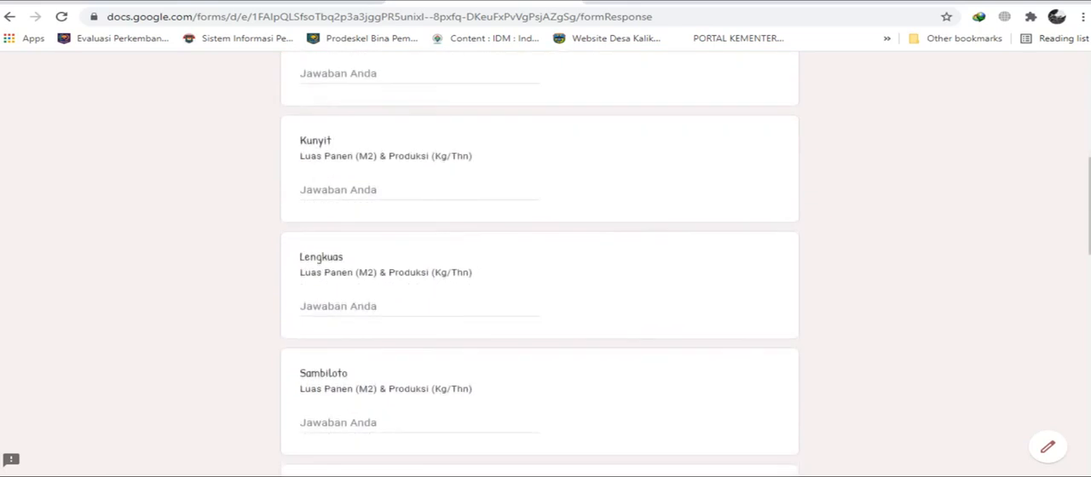
pyautogui.scroll(-5, 539, 264)
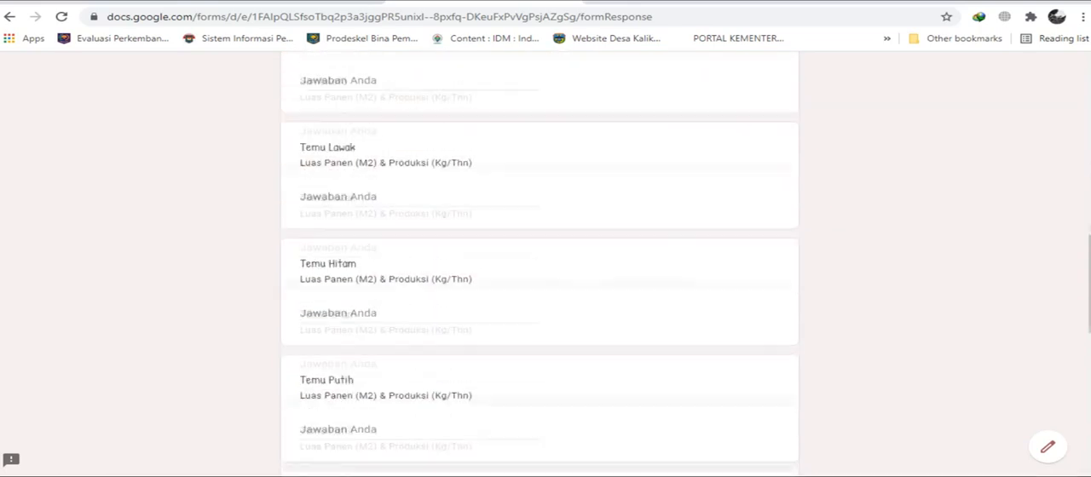
pyautogui.scroll(-5, 540, 264)
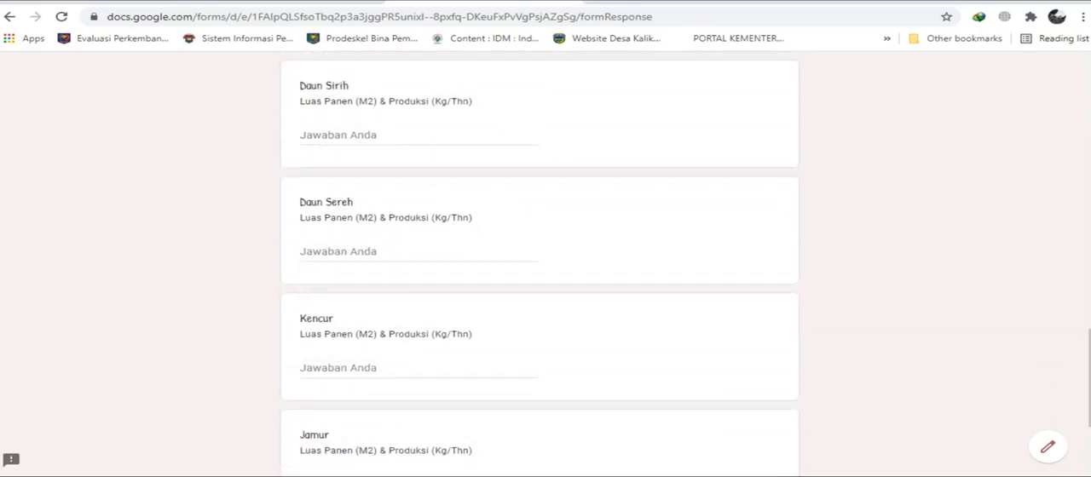
pyautogui.scroll(-2, 539, 265)
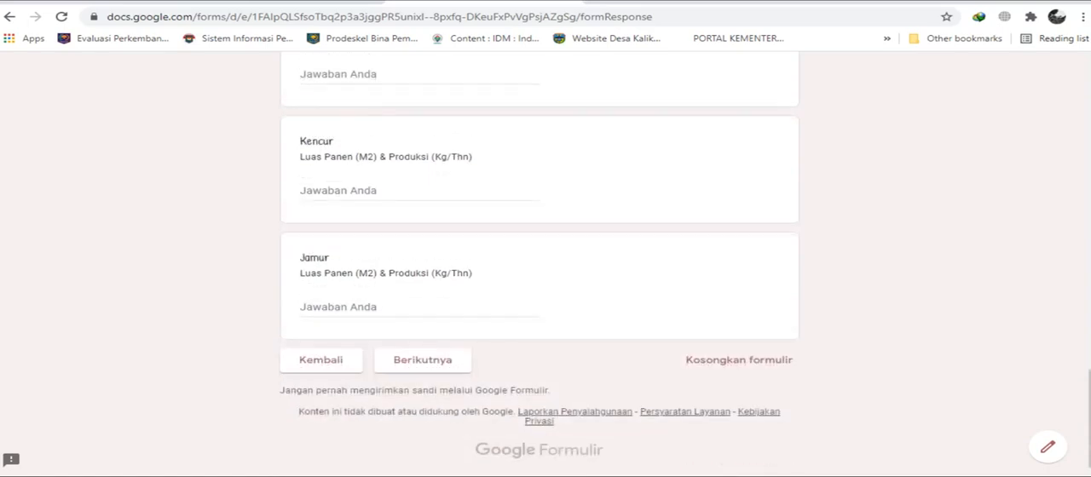
pyautogui.click(381, 357)
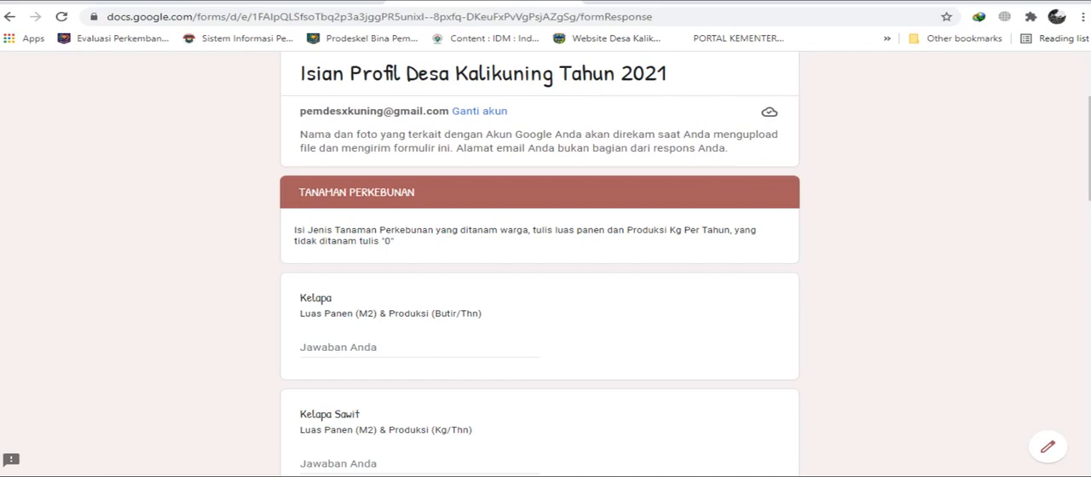
# In the Tanaman Perkebunan section, enter "60 & 1000" as the Kelapa harvested area in M2 and production in Butir/Thn.
pyautogui.click(318, 348)
pyautogui.write('60 &')
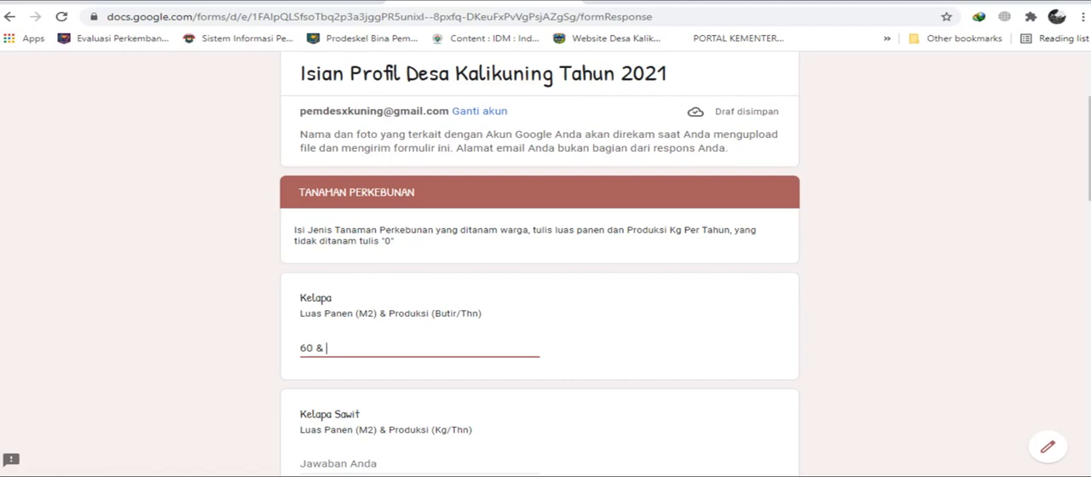
pyautogui.write('1000')
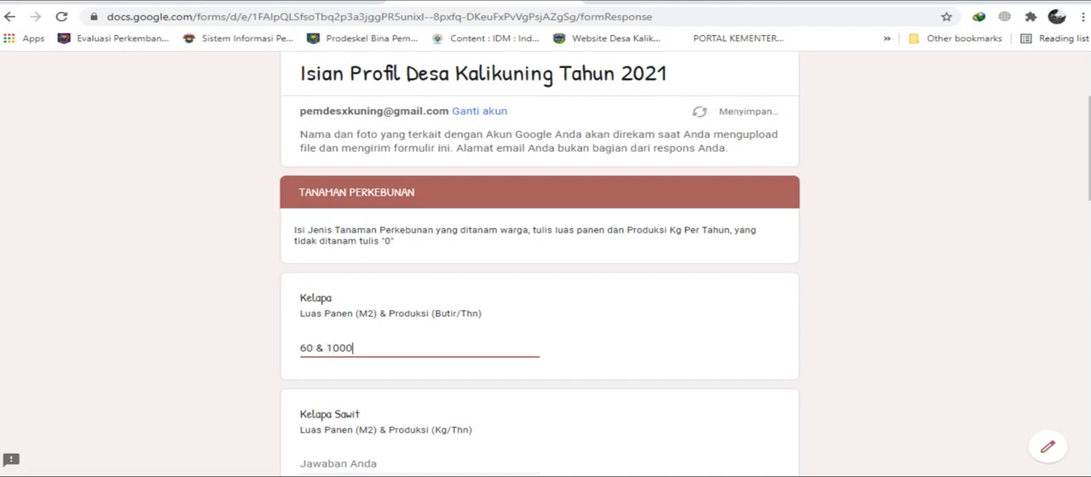
# Leave the plantation crops from Kelapa Sawit to Kemiri blank and continue to the Hasil Hutan section.
pyautogui.scroll(-1, 546, 256)
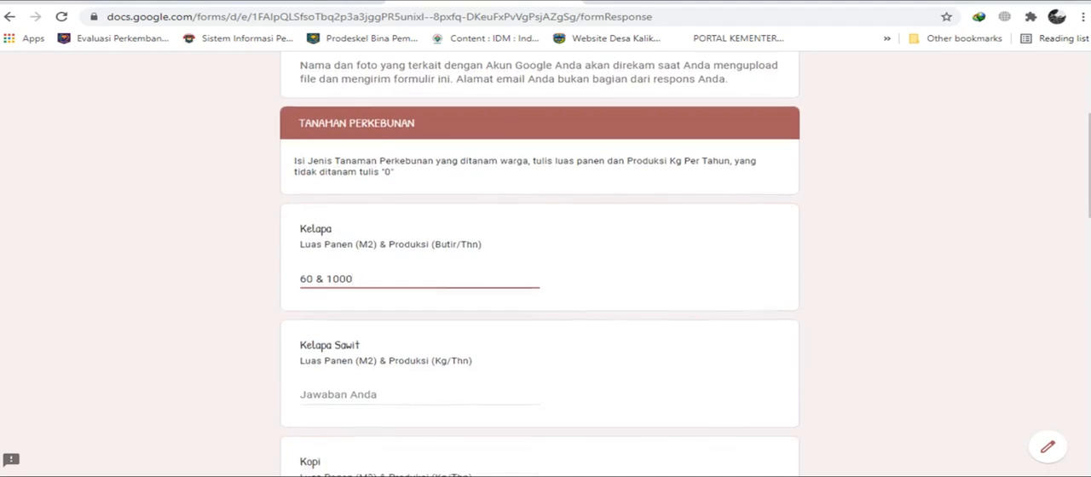
pyautogui.scroll(-2, 545, 255)
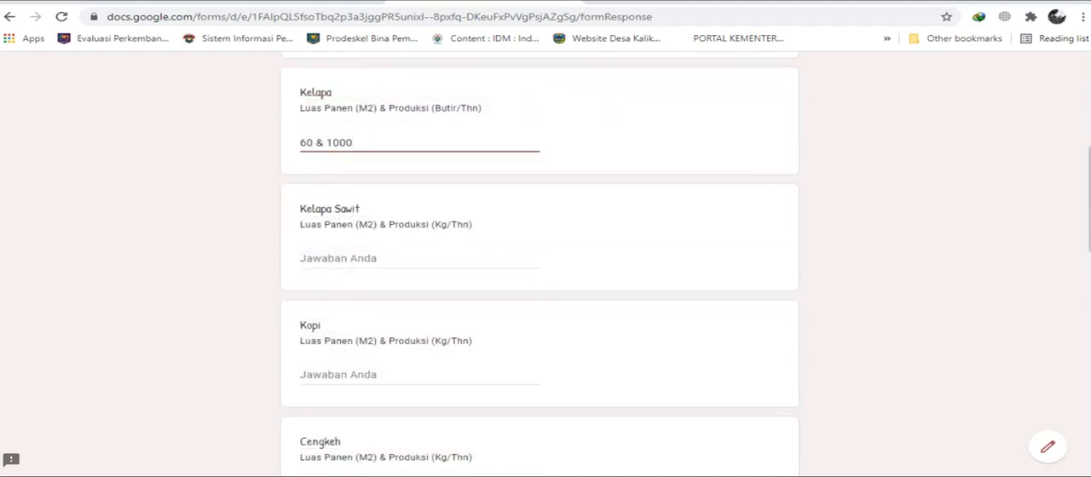
pyautogui.scroll(-2, 546, 255)
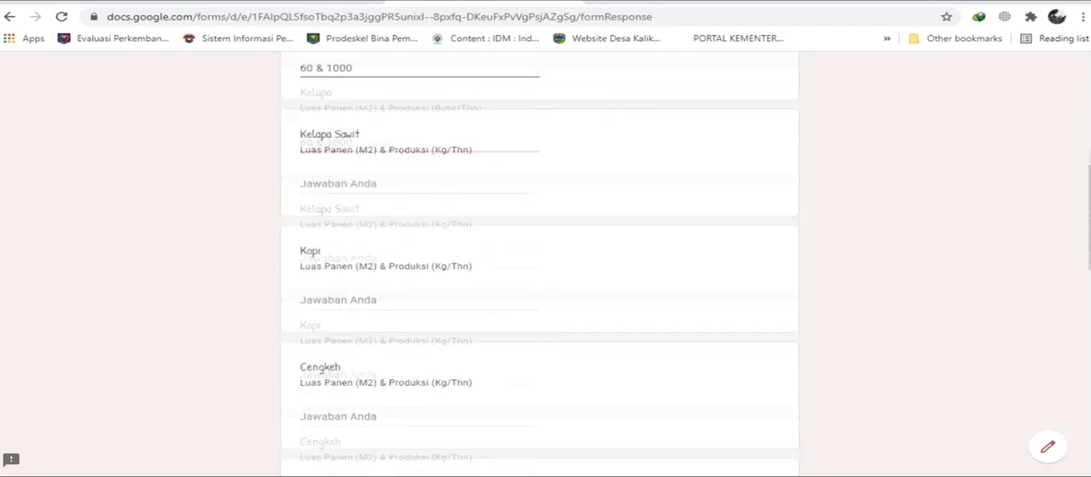
pyautogui.scroll(-7, 546, 256)
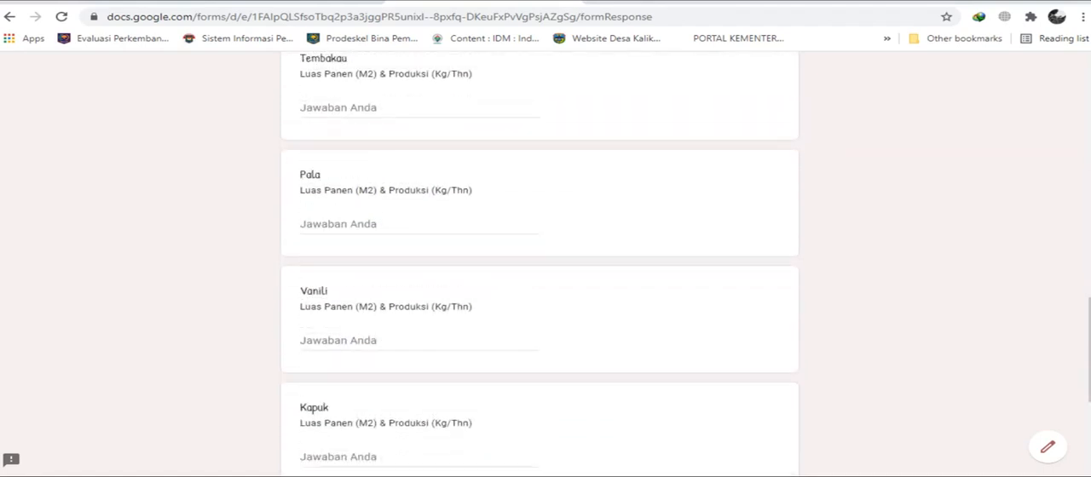
pyautogui.scroll(-4, 546, 256)
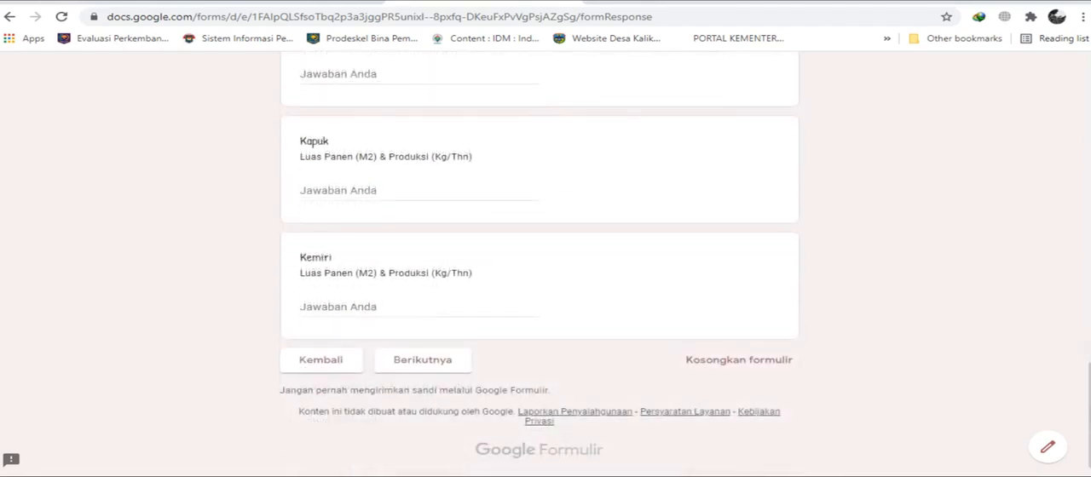
pyautogui.click(423, 360)
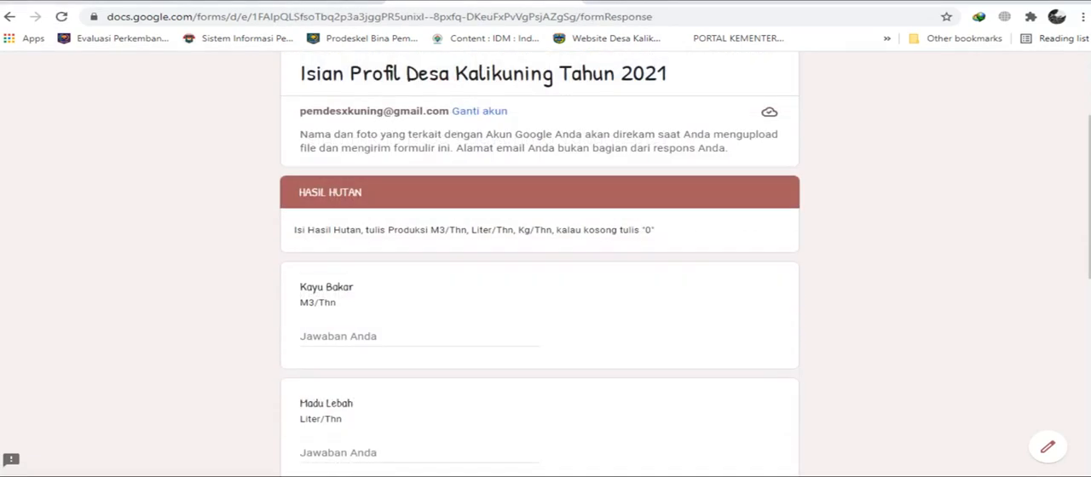
# Leave all Hasil Hutan answers from Kayu Bakar to Mahoni blank and continue to the Perikanan section.
pyautogui.scroll(-2, 540, 256)
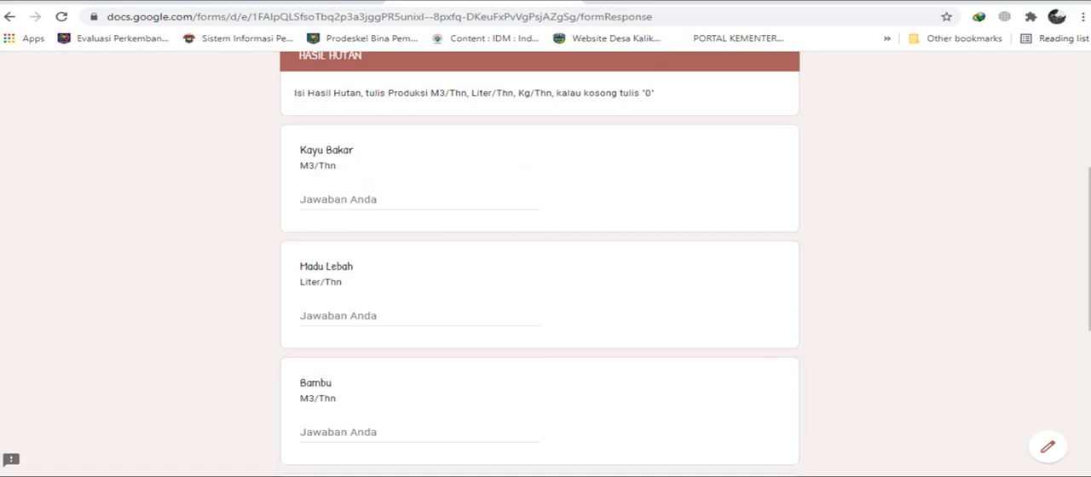
pyautogui.click(343, 200)
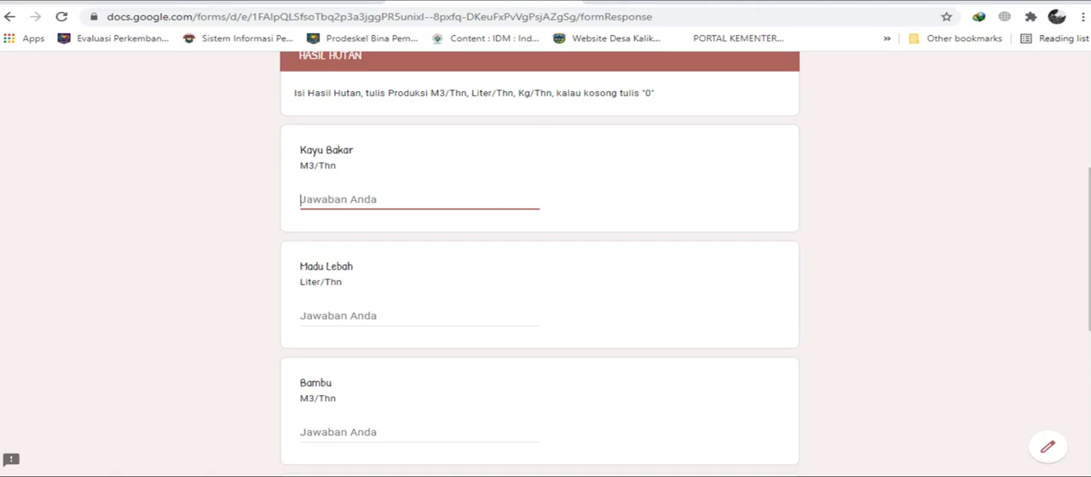
pyautogui.scroll(-1, 540, 256)
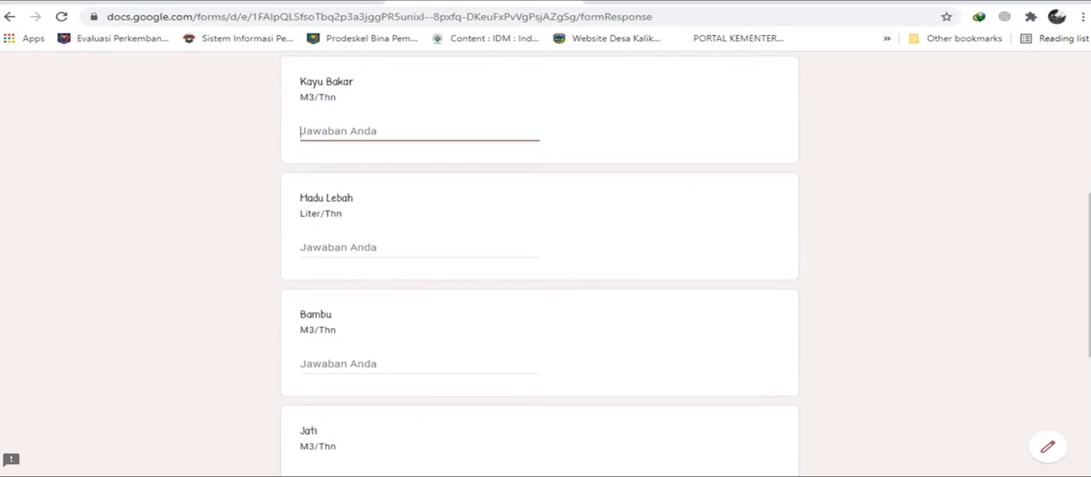
pyautogui.scroll(-3, 540, 256)
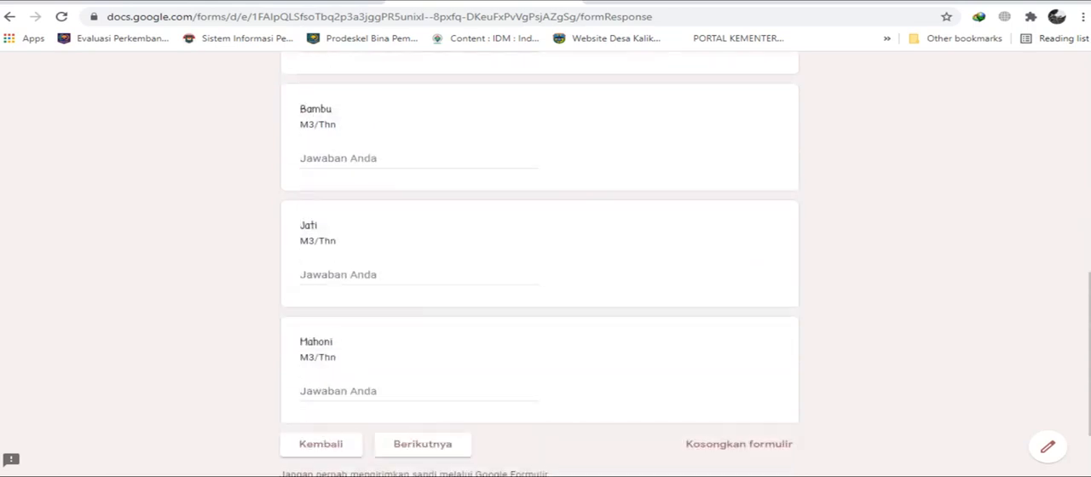
pyautogui.scroll(-1, 540, 256)
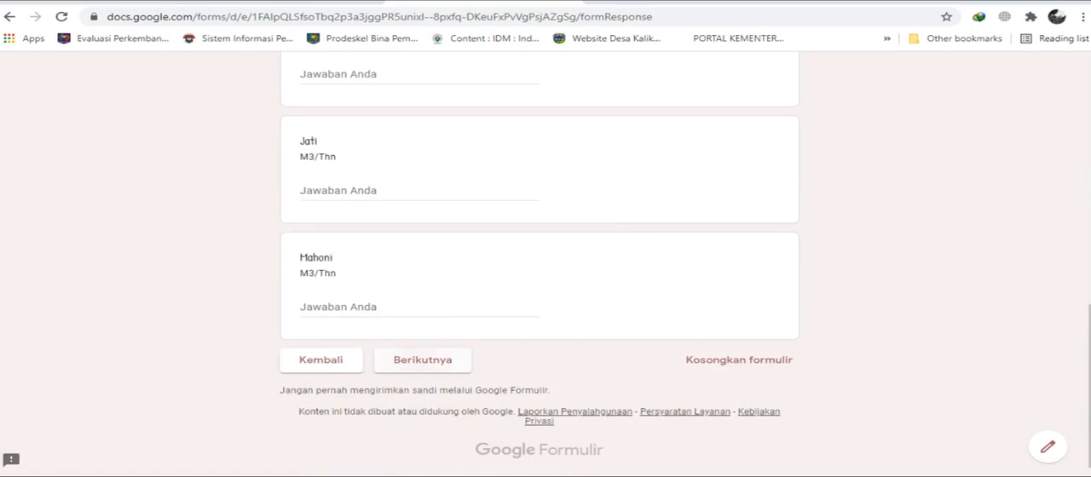
pyautogui.click(426, 358)
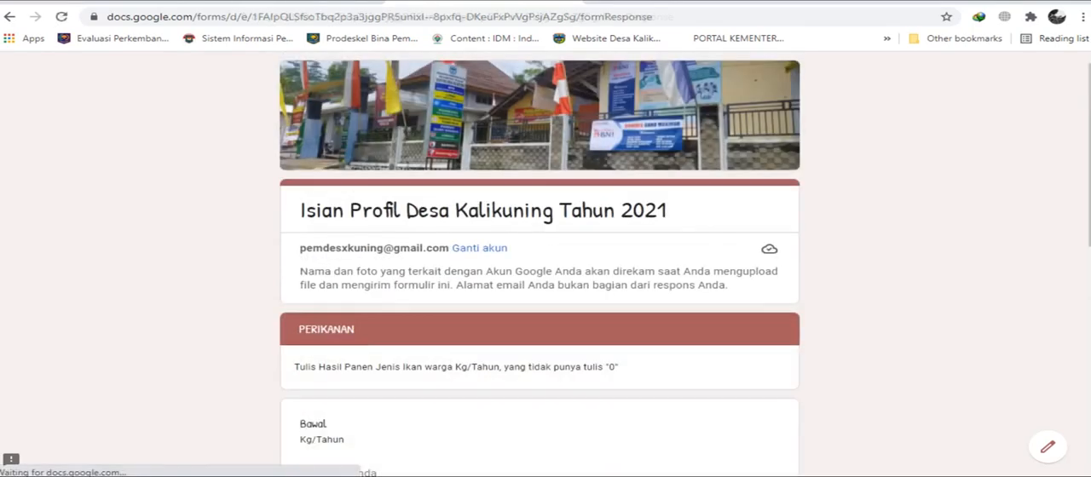
# In the Perikanan section, enter 0 as the Bawal harvest and 10 as the Lele harvest in Kg/Tahun.
pyautogui.scroll(-3, 540, 255)
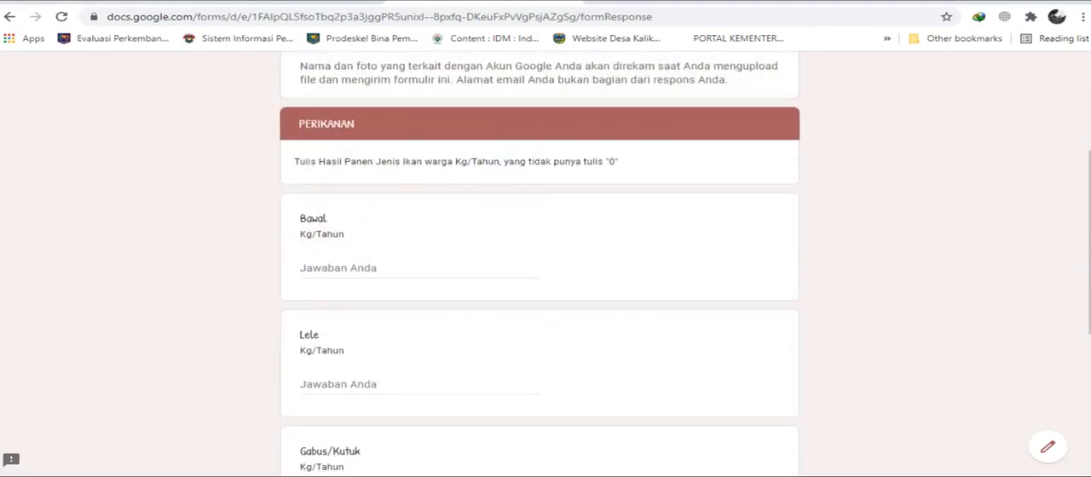
pyautogui.click(341, 268)
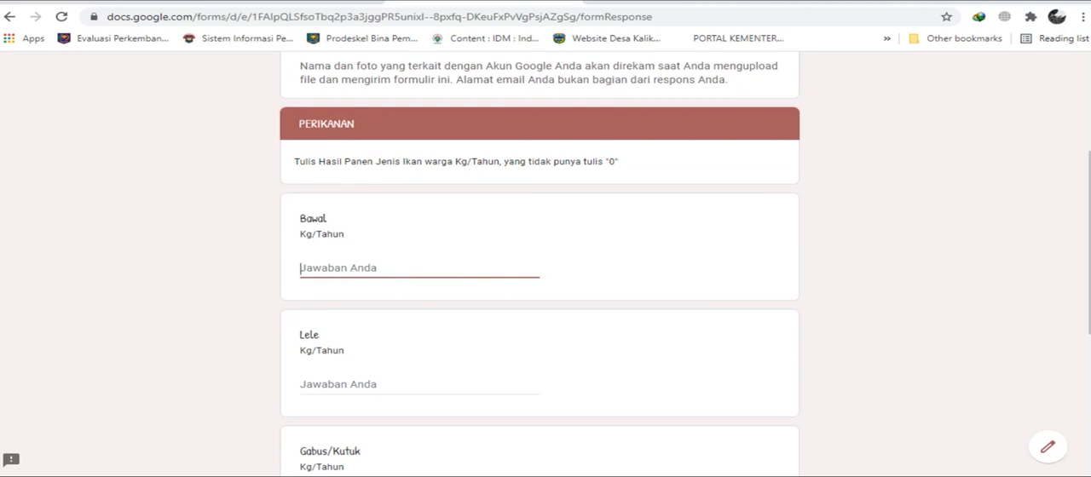
pyautogui.write('10')
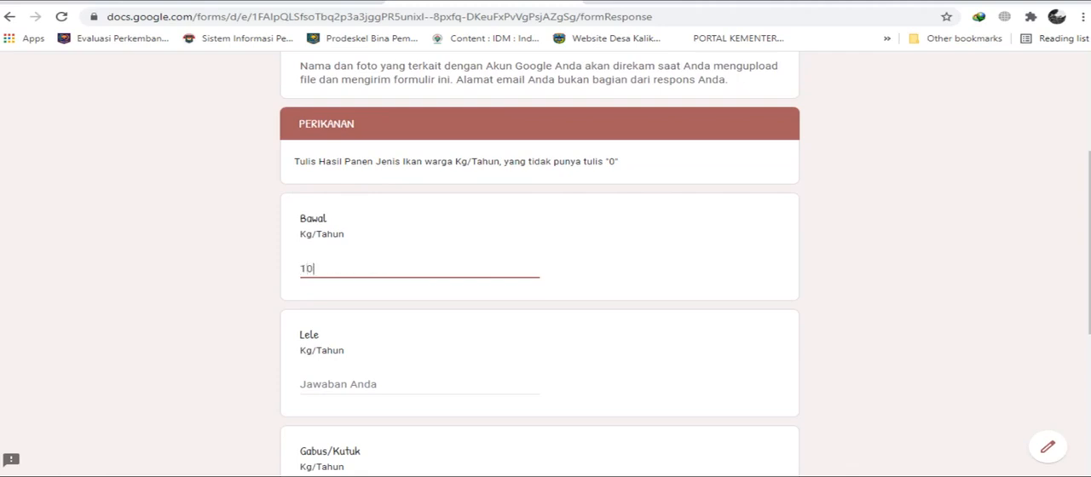
pyautogui.press('BackSpace')
pyautogui.press('BackSpace')
pyautogui.write('0')
pyautogui.scroll(-2, 546, 255)
pyautogui.press('Tab')
pyautogui.write('10')
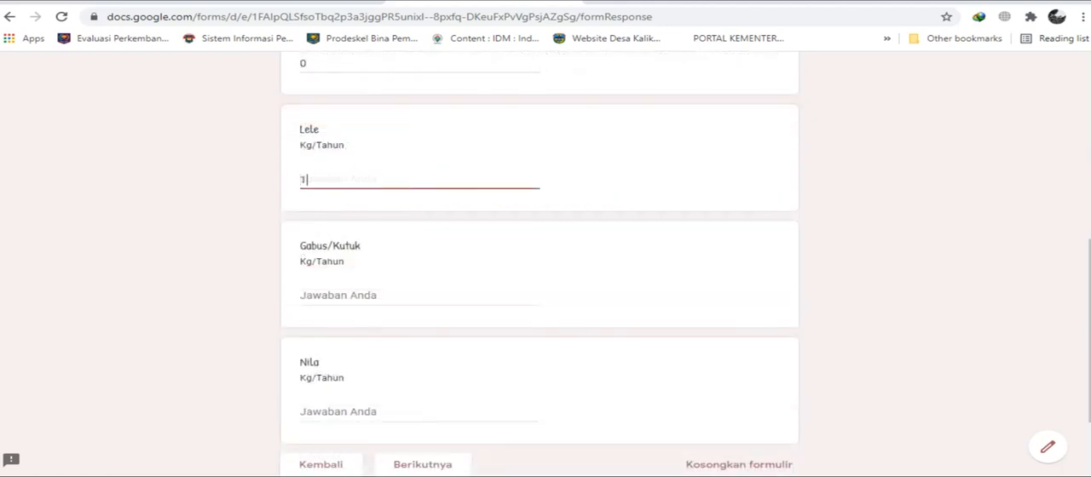
# Leave Gabus/Kutuk and Nila blank and continue to the section on the family's livestock ownership this year.
pyautogui.scroll(-2, 545, 256)
pyautogui.press('Tab')
pyautogui.press('Tab')
pyautogui.press('Tab')
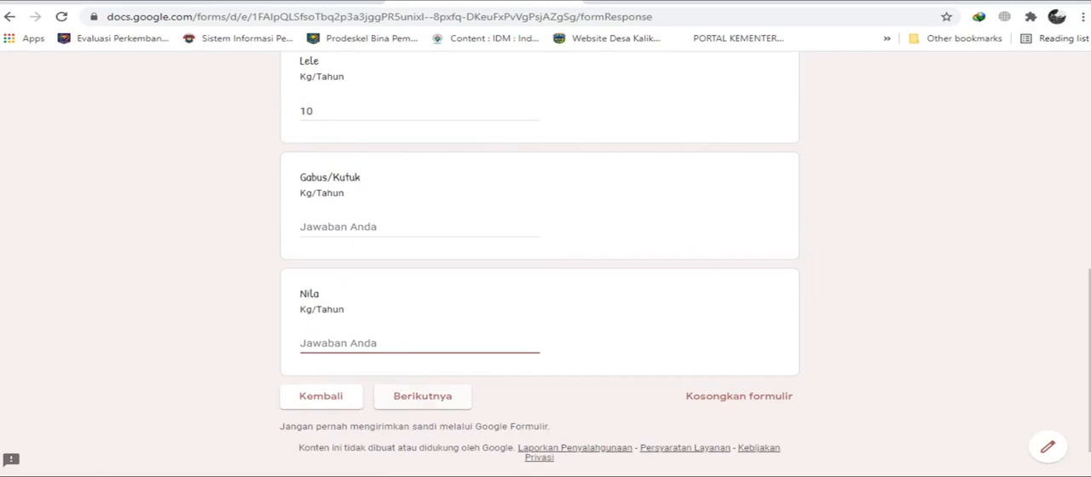
pyautogui.press('Return')
pyautogui.scroll(-3, 546, 264)
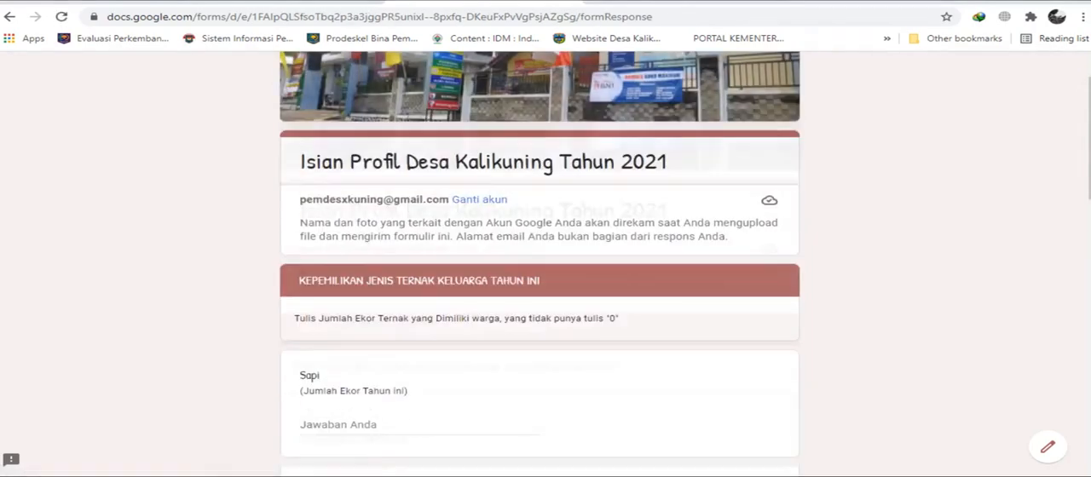
pyautogui.scroll(3, 545, 265)
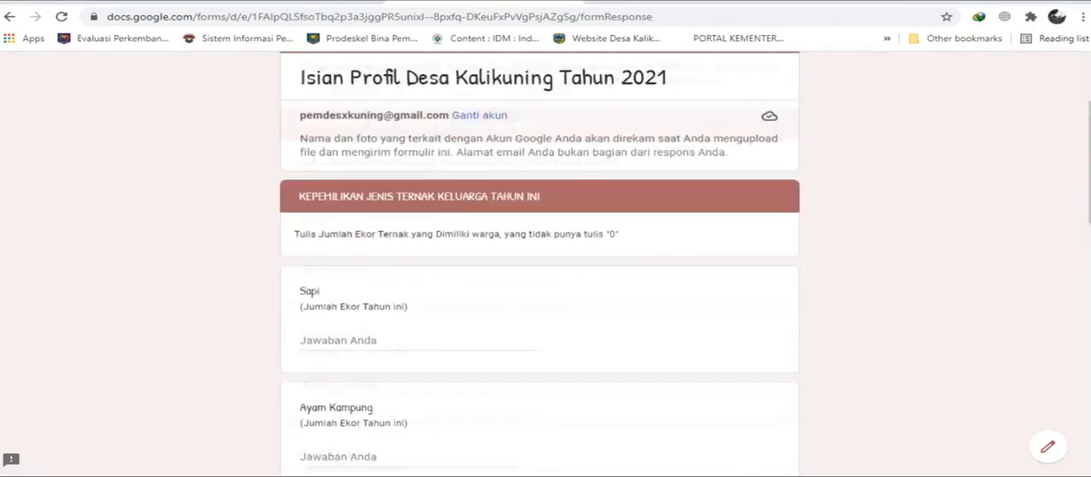
pyautogui.scroll(-2, 545, 264)
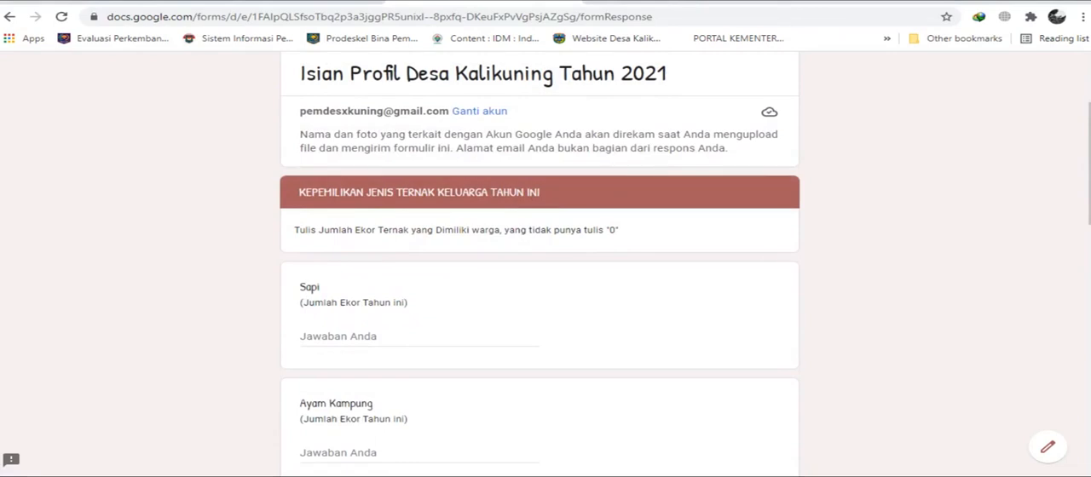
pyautogui.scroll(-2, 546, 264)
pyautogui.click(349, 199)
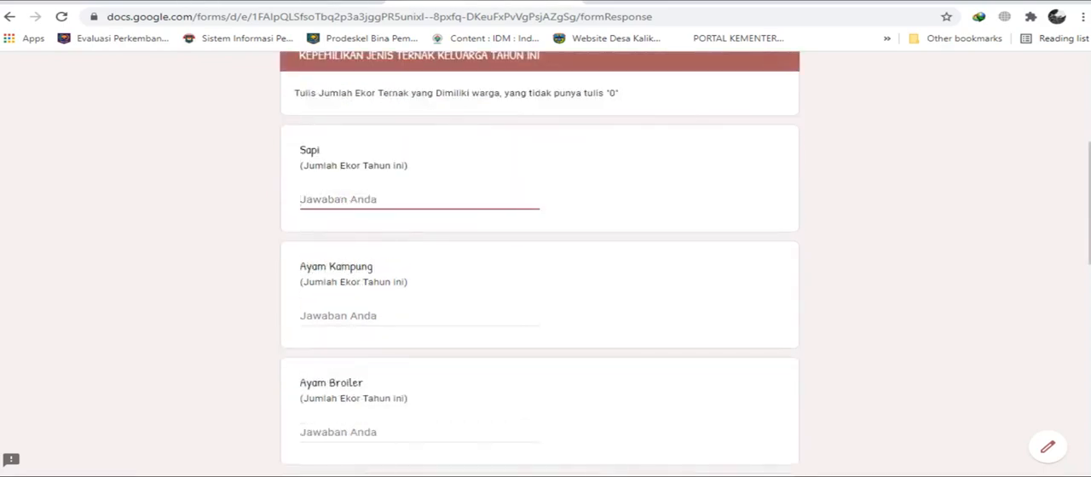
pyautogui.scroll(2, 545, 256)
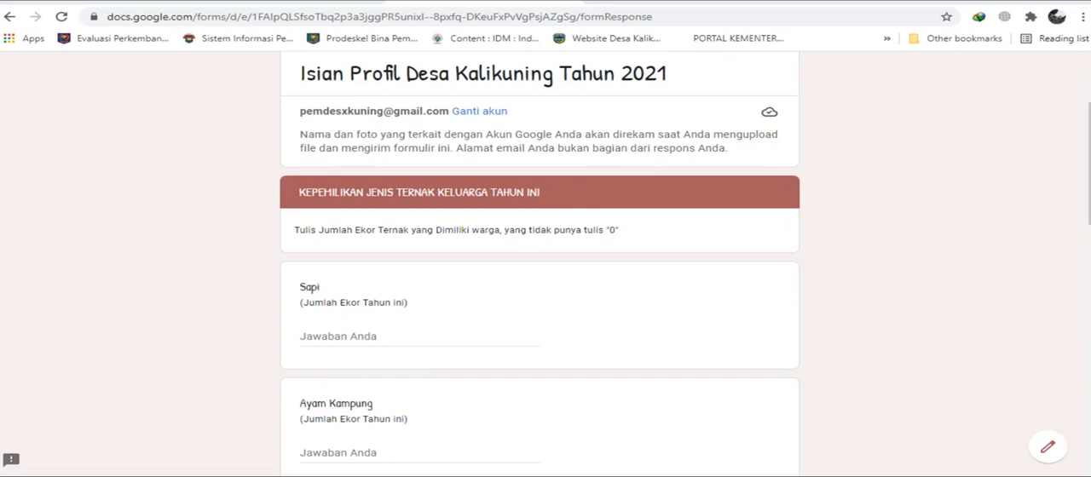
# Enter 1 as the number of Sapi the family owns this year.
pyautogui.click(329, 337)
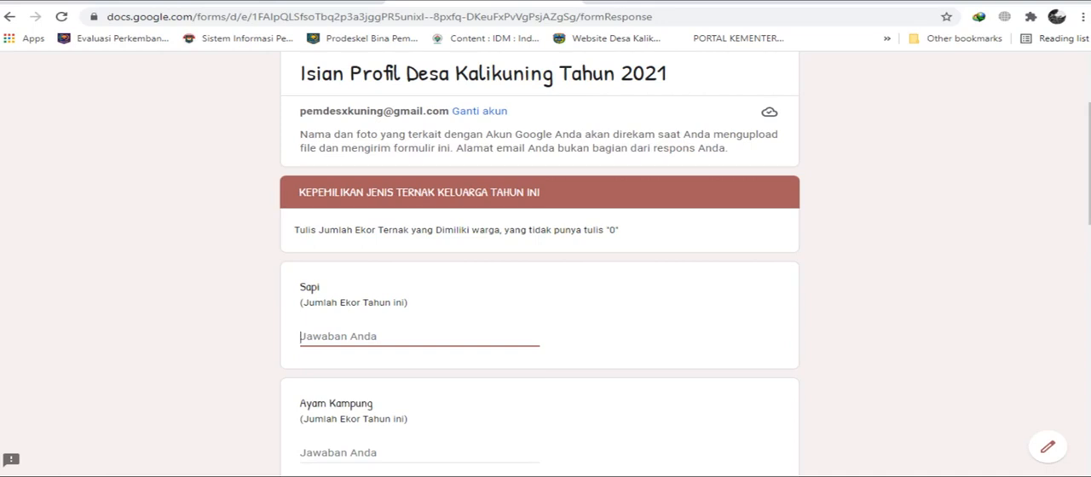
pyautogui.scroll(-1, 541, 264)
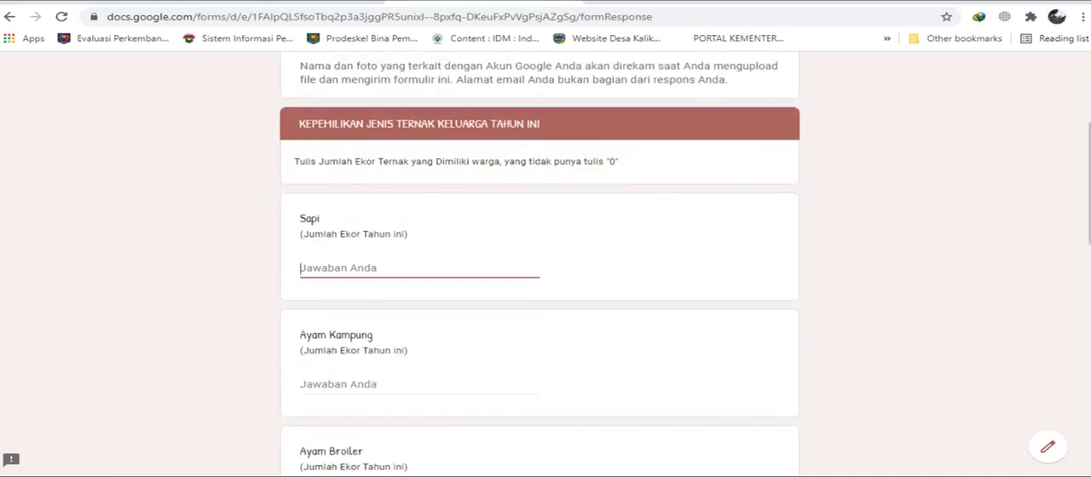
pyautogui.write('3')
pyautogui.press('BackSpace')
pyautogui.write('0')
pyautogui.press('BackSpace')
pyautogui.write('3')
pyautogui.press('BackSpace')
pyautogui.write('3')
pyautogui.press('BackSpace')
pyautogui.write('3')
pyautogui.press('BackSpace')
pyautogui.write('1')
# Enter 25 as the number of Ayam Kampung the family owns this year.
pyautogui.scroll(-2, 538, 256)
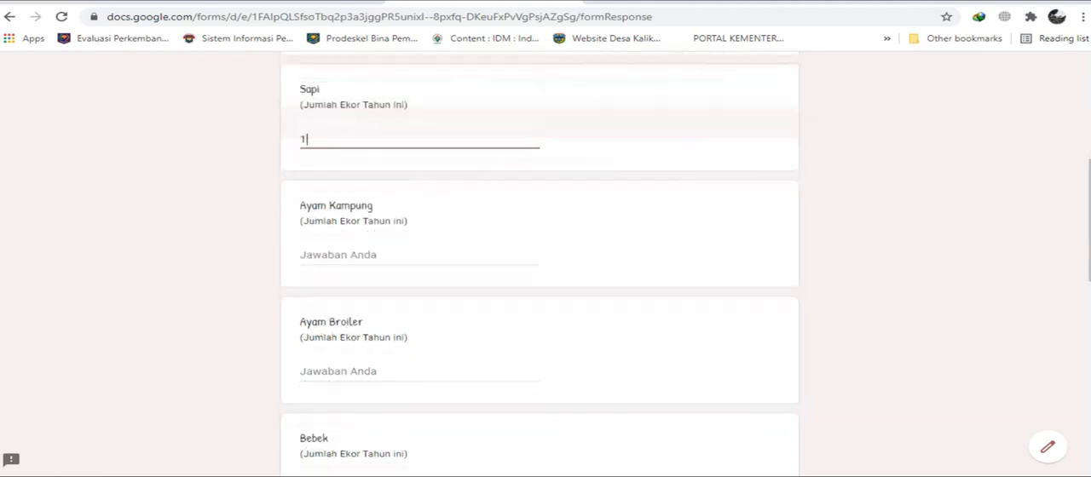
pyautogui.click(358, 248)
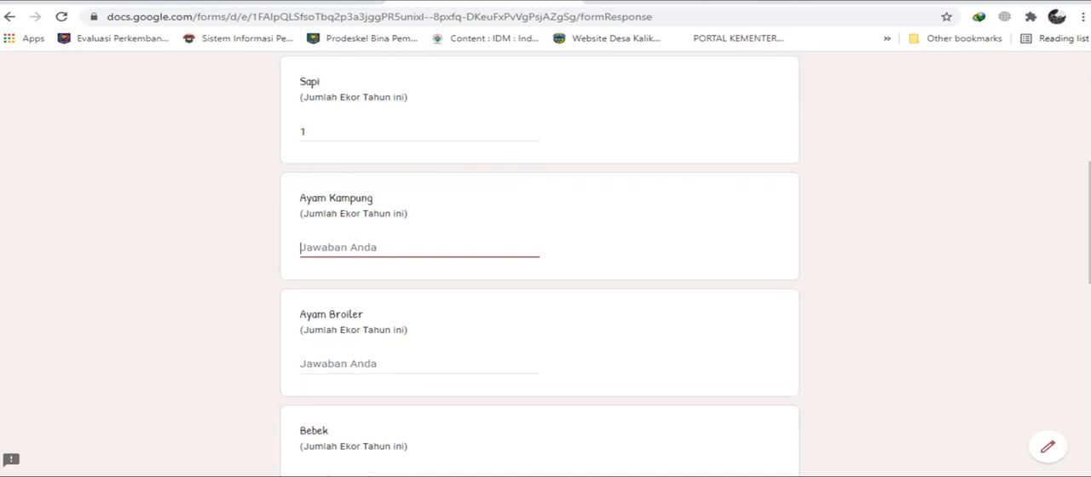
pyautogui.write('25')
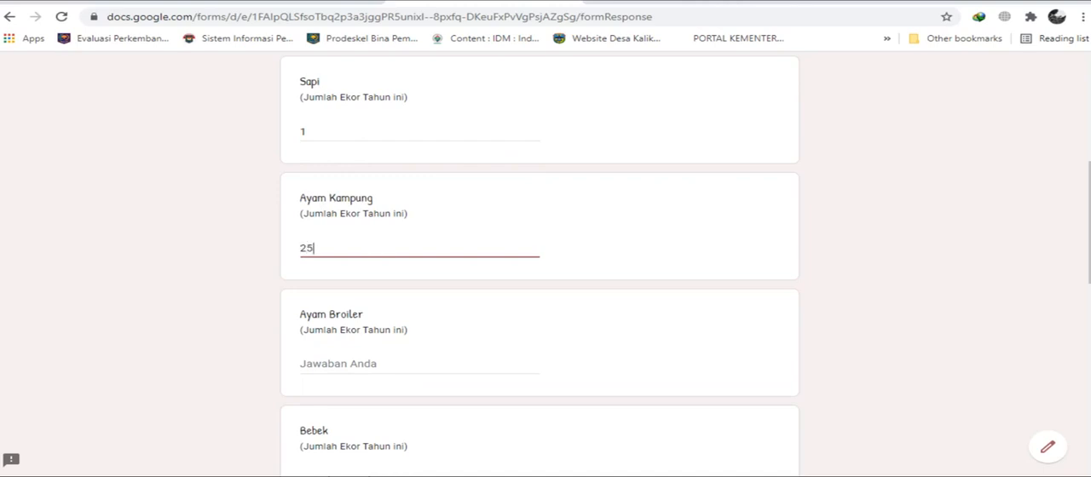
# Leave the remaining livestock answers from Ayam Broiler to Kelinci blank and continue to the family's land asset section.
pyautogui.scroll(-2, 546, 256)
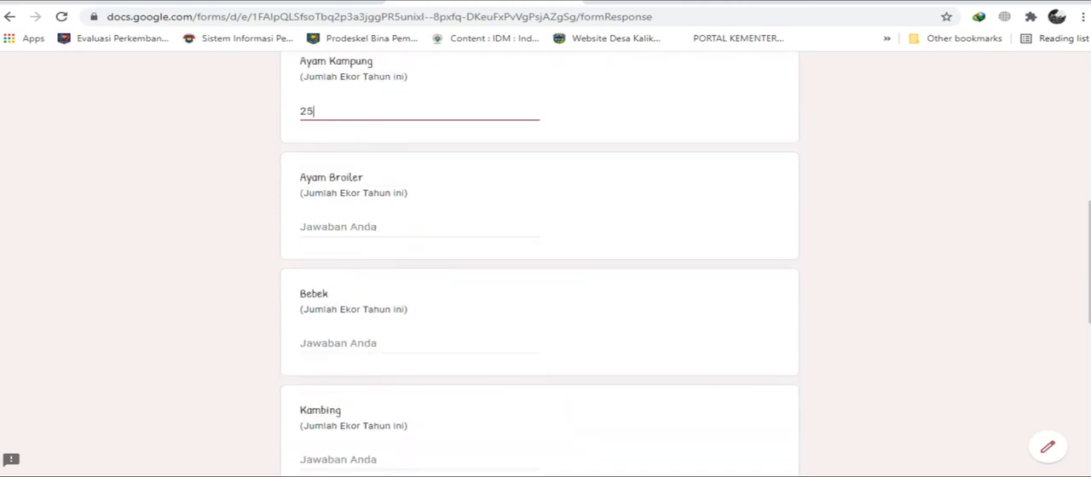
pyautogui.click(426, 228)
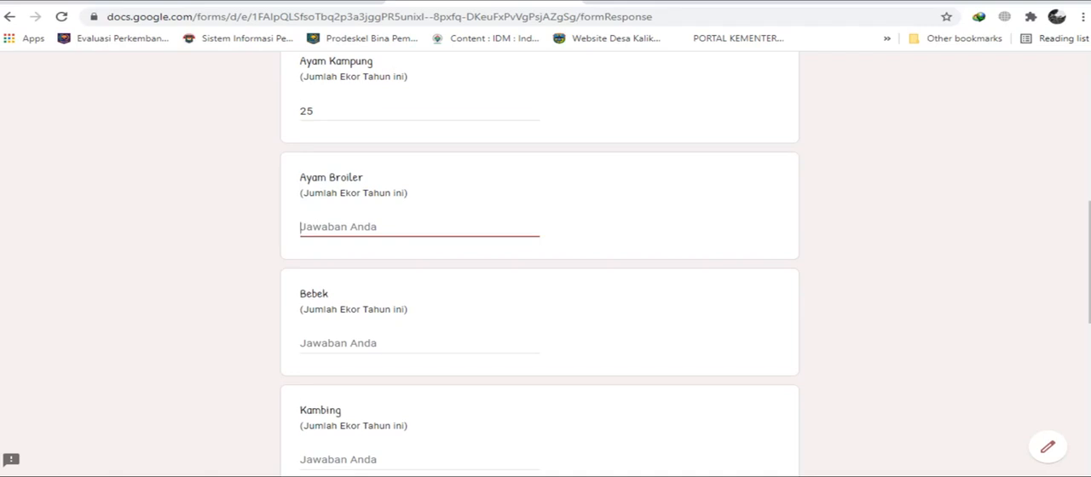
pyautogui.scroll(-2, 545, 255)
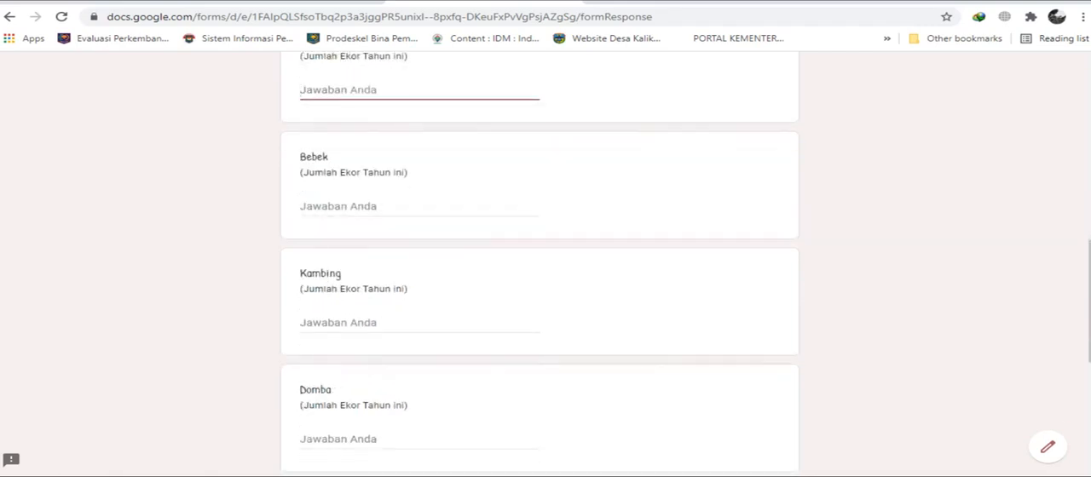
pyautogui.scroll(-1, 545, 256)
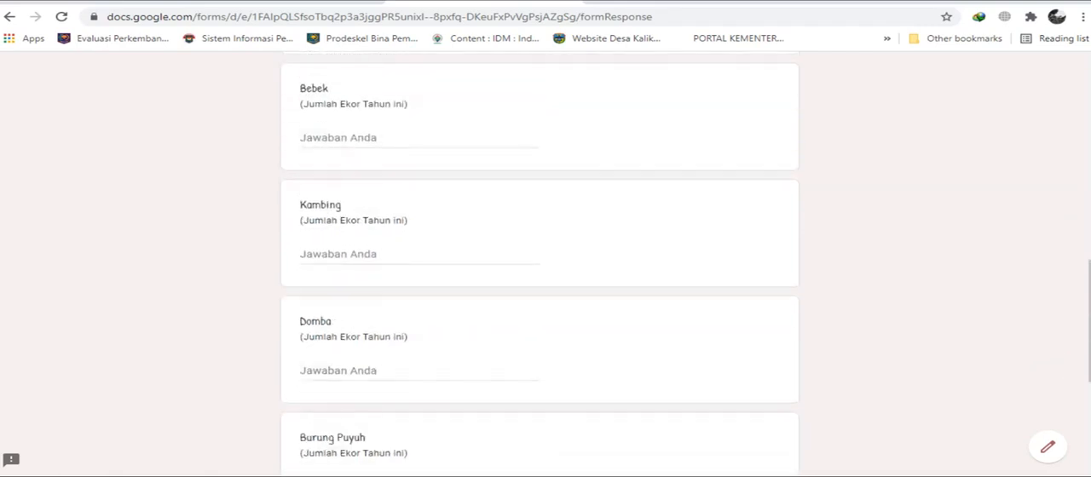
pyautogui.scroll(-4, 546, 255)
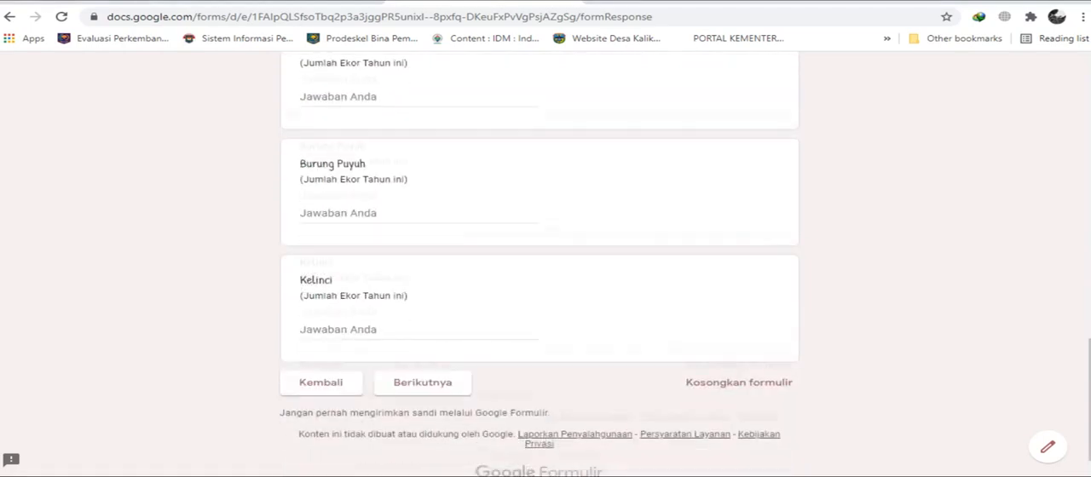
pyautogui.click(423, 359)
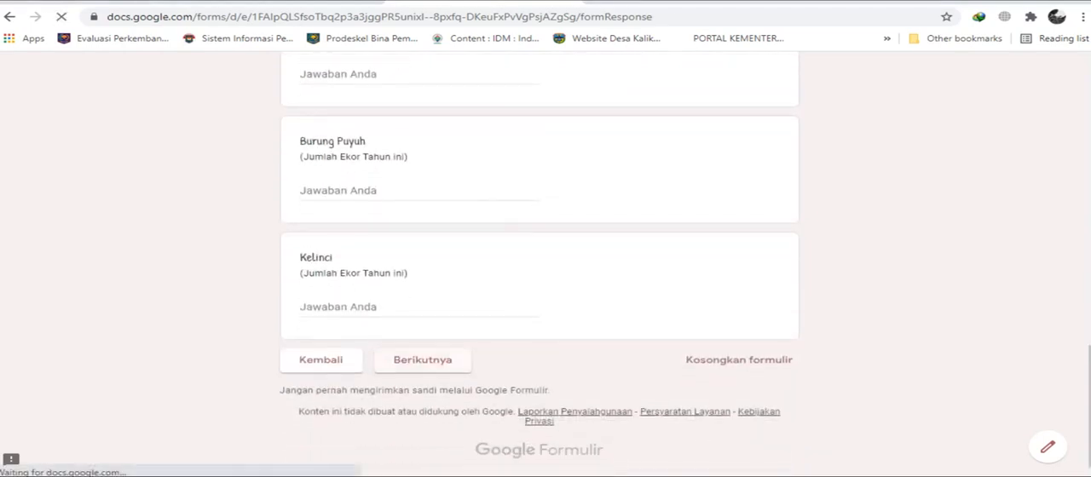
# Examine the land area ranges offered for Penguasaan Aset tanah keluarga, from Tidak Memiliki Tanah to Lebihdari 5,0 ha.
pyautogui.scroll(-1, 545, 255)
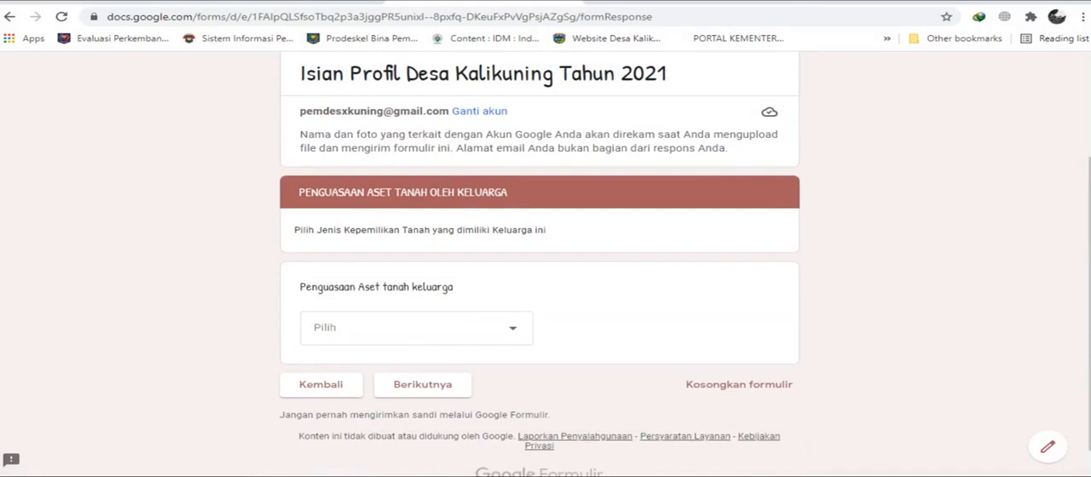
pyautogui.scroll(-1, 546, 256)
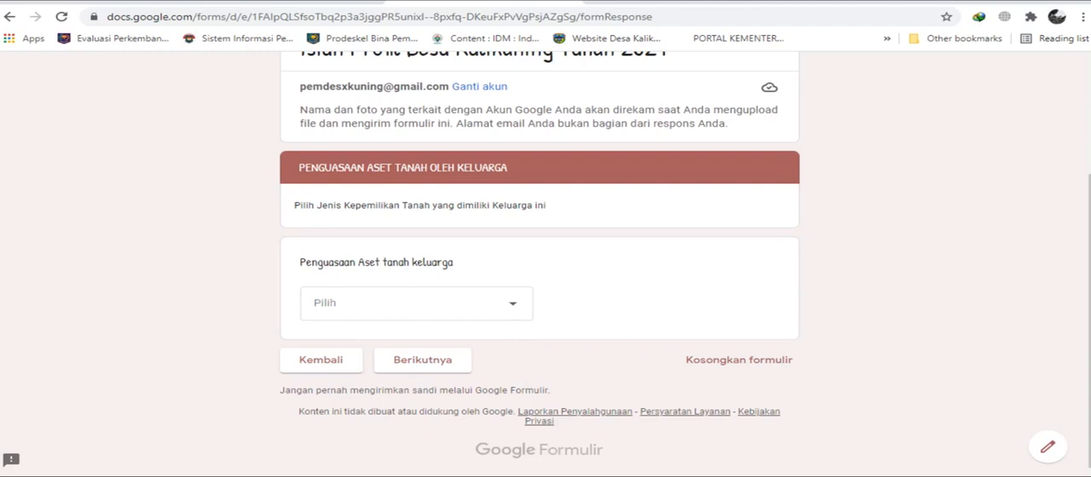
pyautogui.click(417, 304)
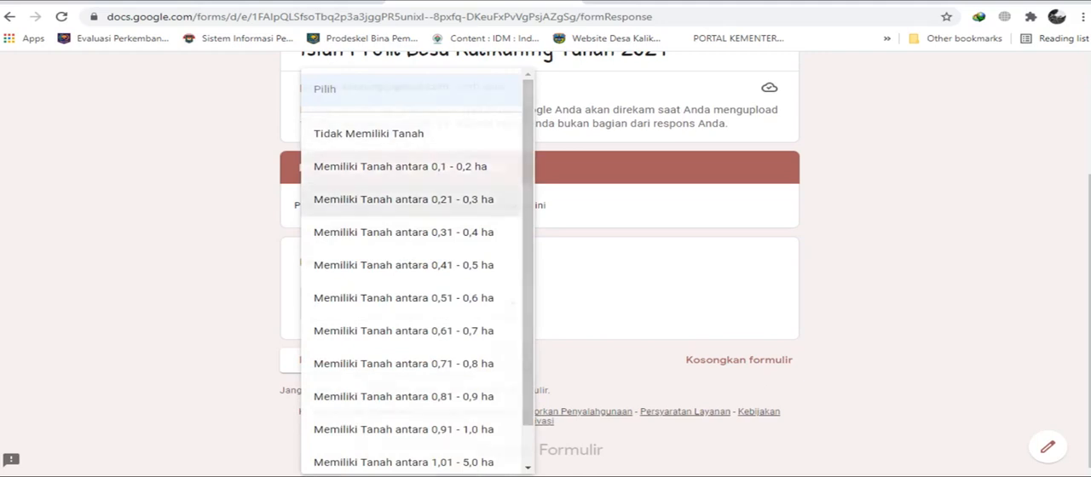
pyautogui.click(404, 199)
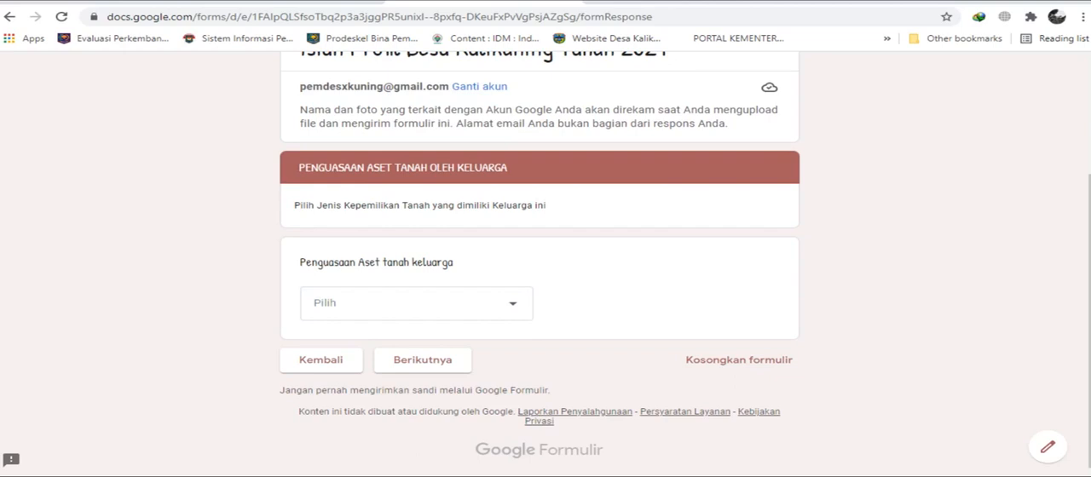
pyautogui.click(482, 301)
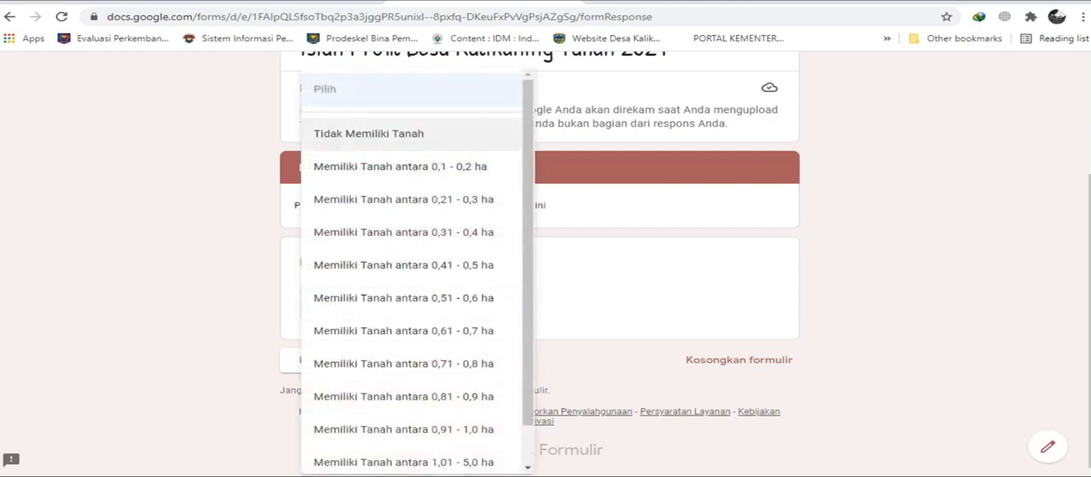
pyautogui.click(396, 167)
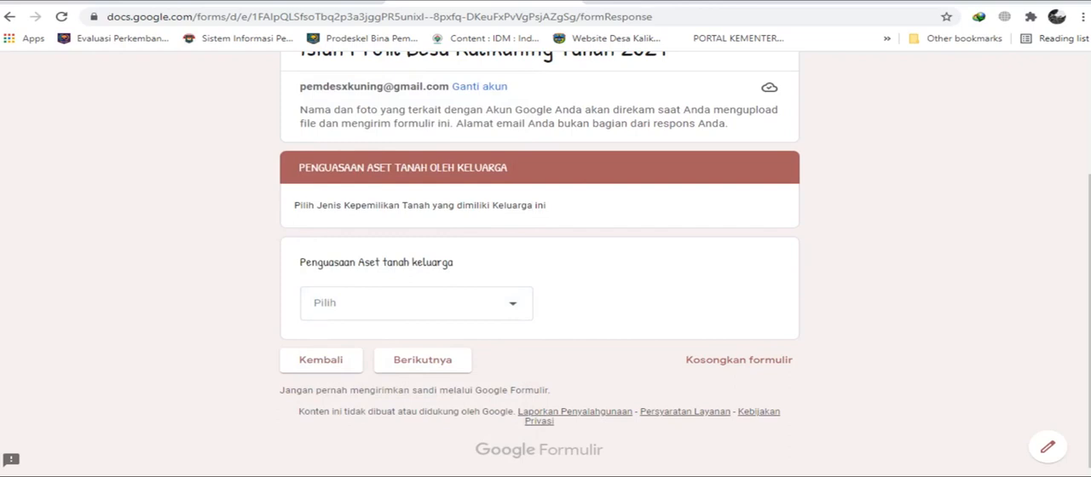
pyautogui.click(469, 304)
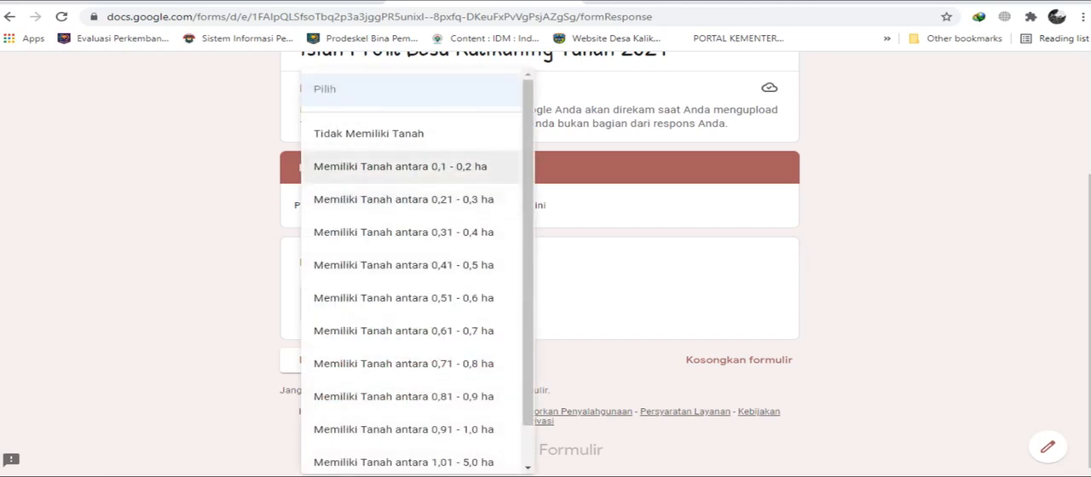
pyautogui.press('Down')
pyautogui.press('Down')
pyautogui.press('Down')
pyautogui.press('Down')
pyautogui.press('Down')
pyautogui.press('Down')
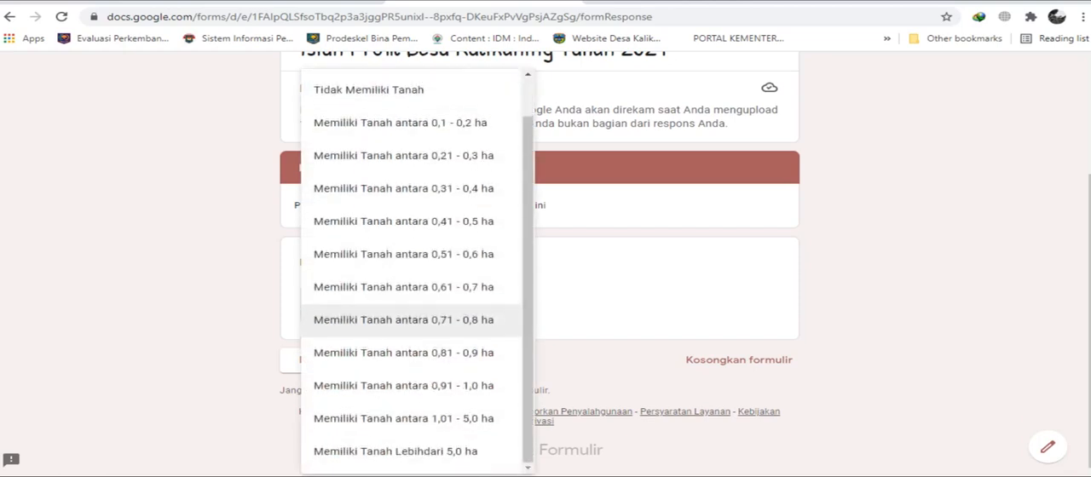
pyautogui.press('Up')
pyautogui.press('Up')
pyautogui.press('Up')
pyautogui.press('Up')
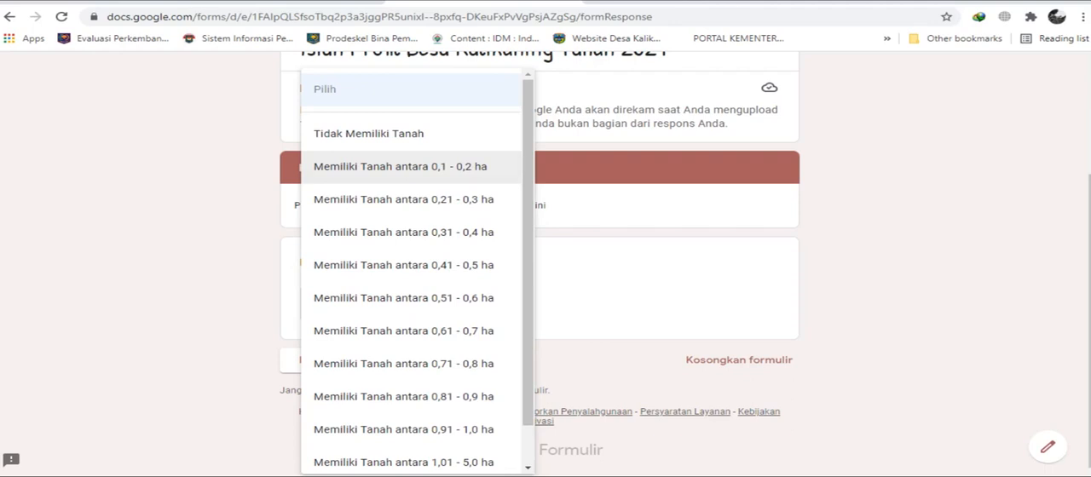
# Try the 0,1 - 0,2 ha, 0,41 - 0,5 ha, 1,01 - 5,0 ha and Lebihdari 5,0 ha answers for the family's land assets.
pyautogui.click(400, 167)
pyautogui.click(416, 304)
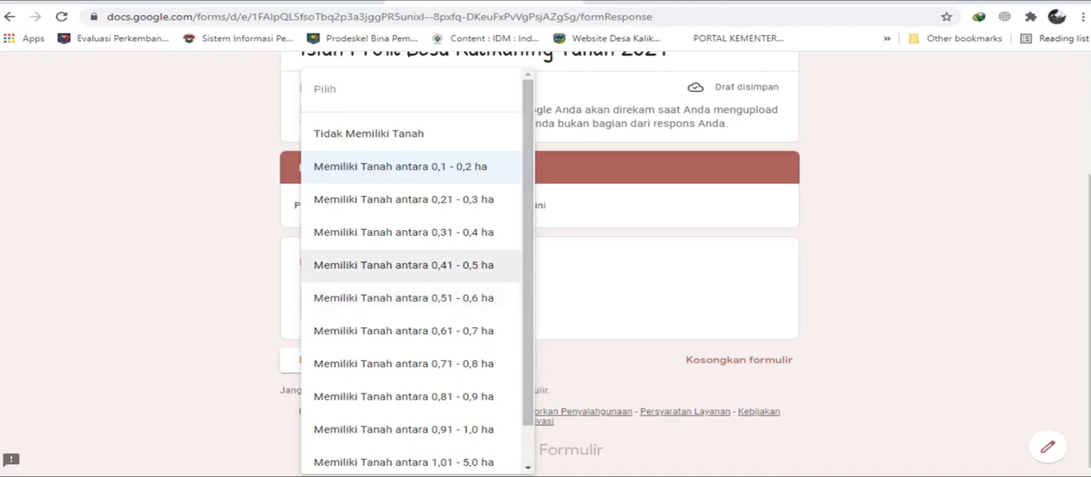
pyautogui.click(403, 265)
pyautogui.click(416, 299)
pyautogui.scroll(-1, 416, 294)
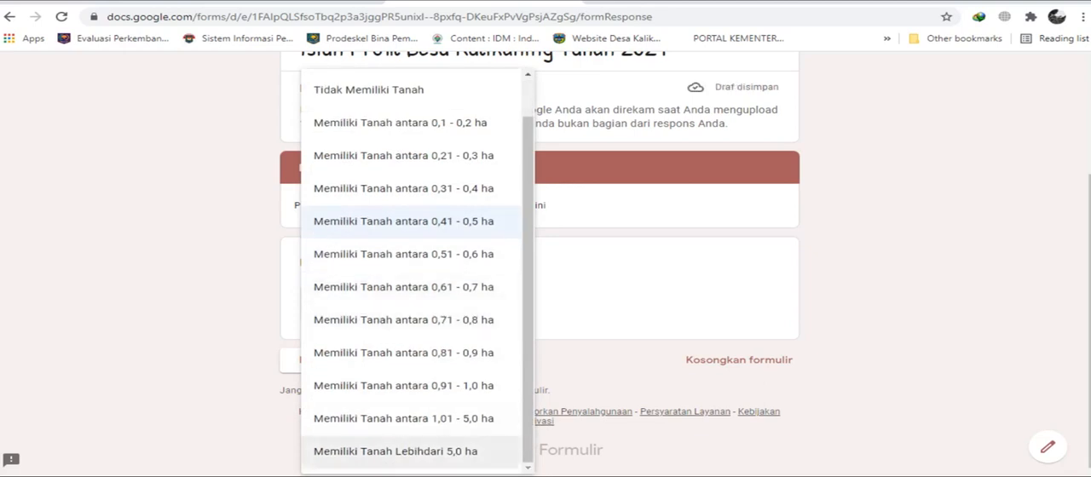
pyautogui.click(404, 418)
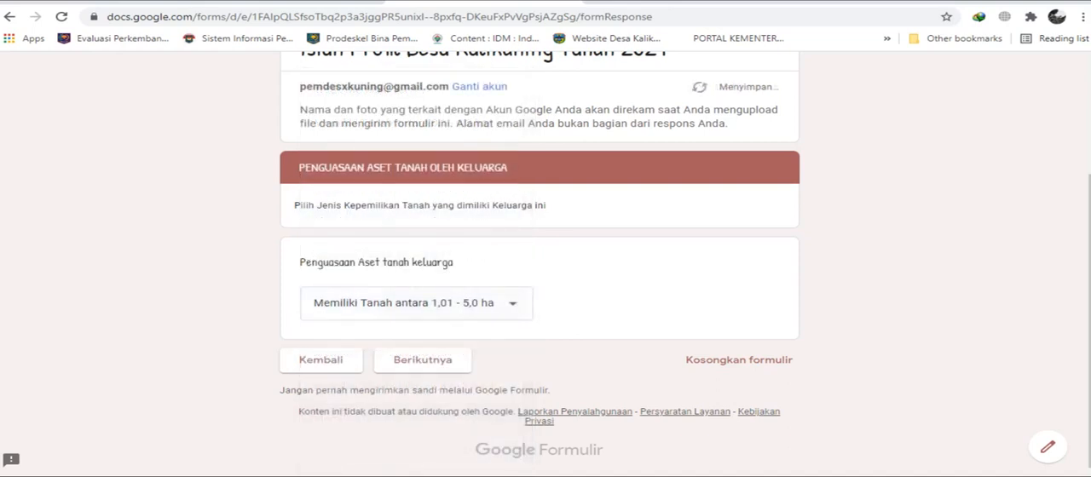
pyautogui.click(416, 304)
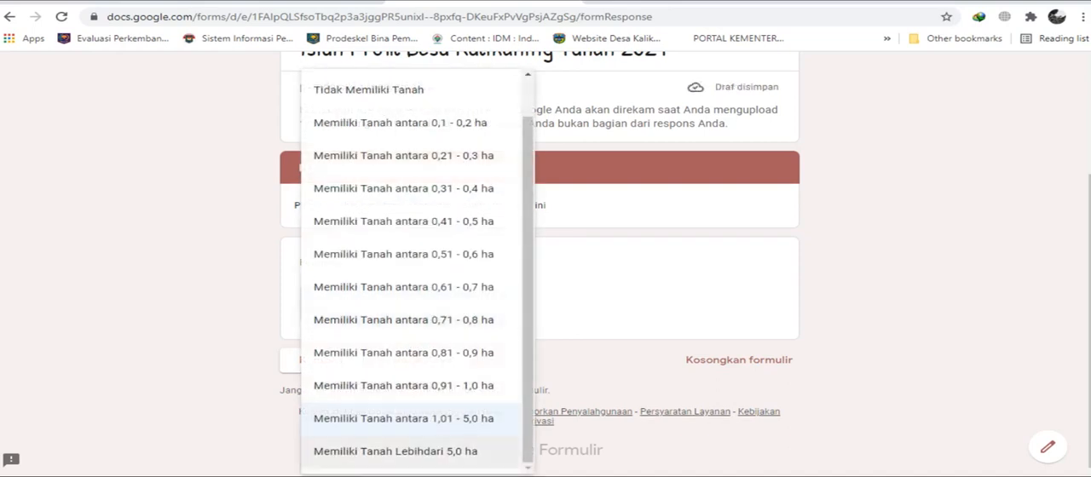
pyautogui.click(395, 451)
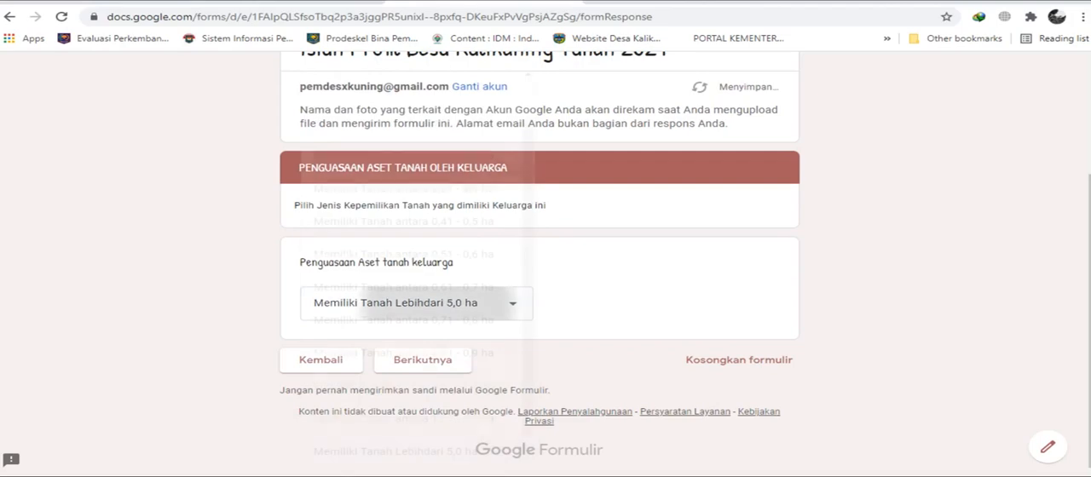
# Set the family's land assets to Memiliki Tanah antara 0,1 - 0,2 ha and continue to the Aset Sarana Produksi section.
pyautogui.click(401, 303)
pyautogui.click(401, 123)
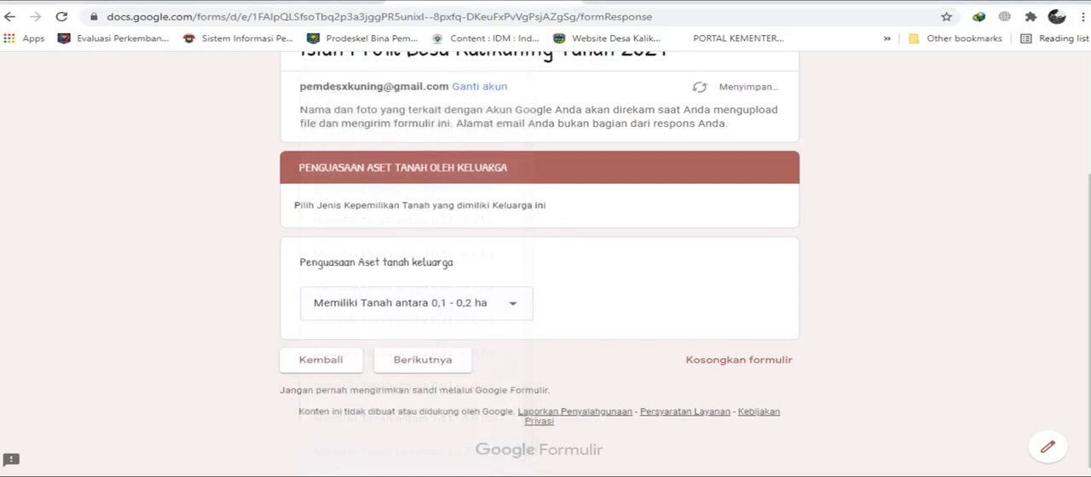
pyautogui.click(423, 360)
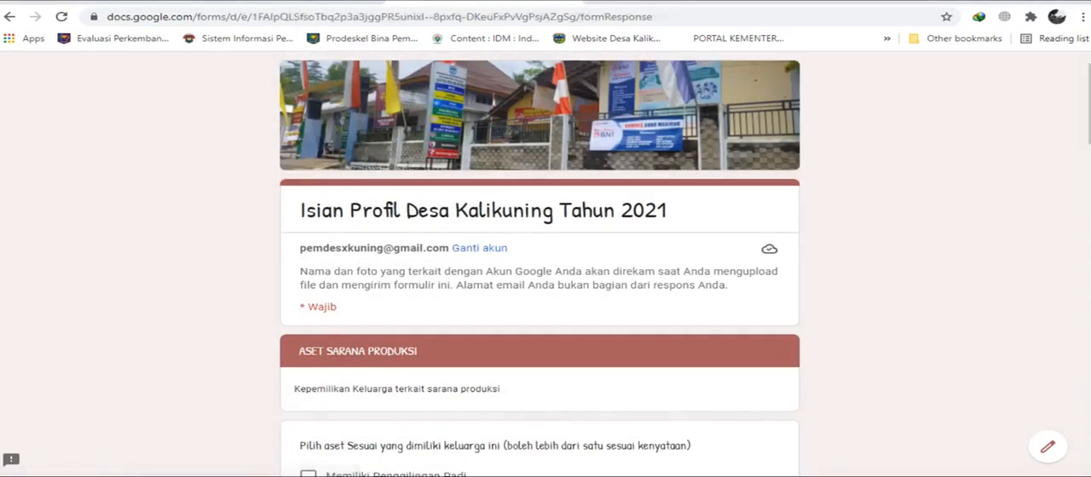
# Select Memiliki Penggilingan Padi, Memiliki Traktor, Memiliki Pabrik pengolahan hasil pertanian and Memiliki alat pengolahan hasil perikanan as the family's production assets.
pyautogui.scroll(-1, 540, 265)
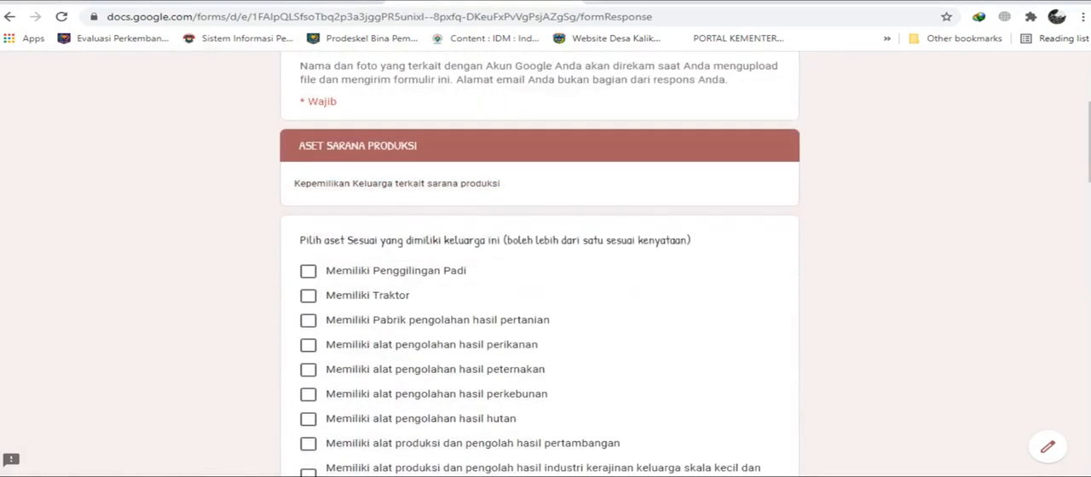
pyautogui.scroll(-1, 541, 264)
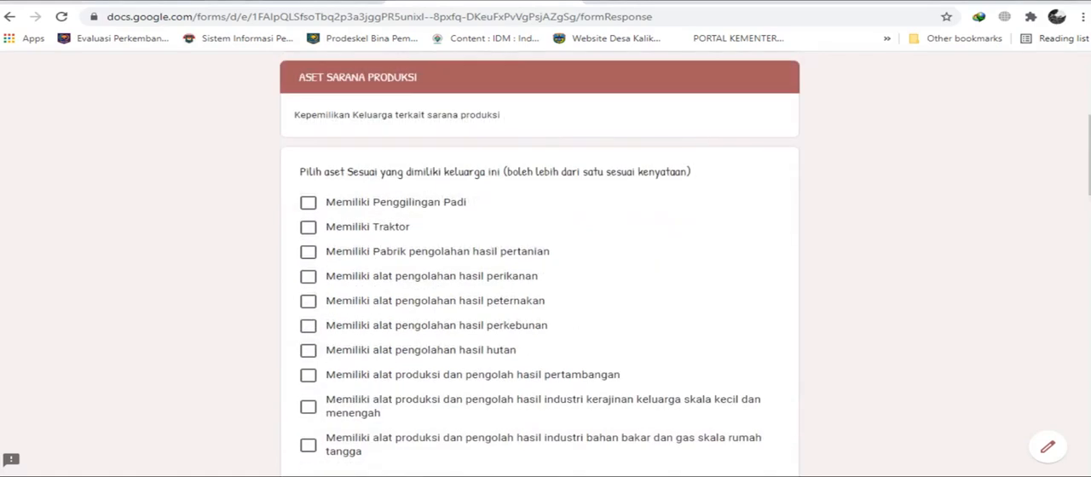
pyautogui.click(309, 203)
pyautogui.click(309, 227)
pyautogui.click(309, 277)
pyautogui.click(309, 252)
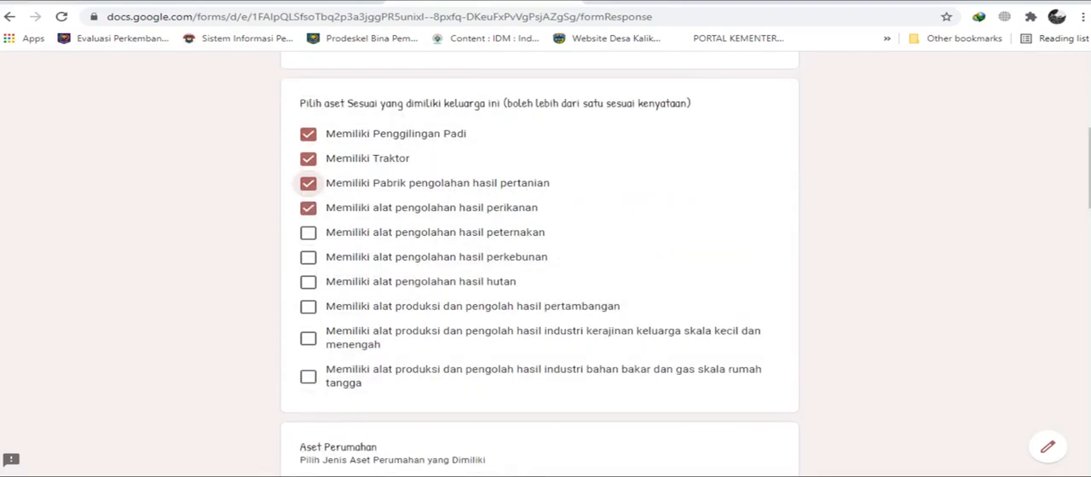
# Deselect the four production assets from Memiliki Penggilingan Padi to Memiliki alat pengolahan hasil perikanan.
pyautogui.click(309, 134)
pyautogui.click(309, 159)
pyautogui.click(309, 184)
pyautogui.click(309, 209)
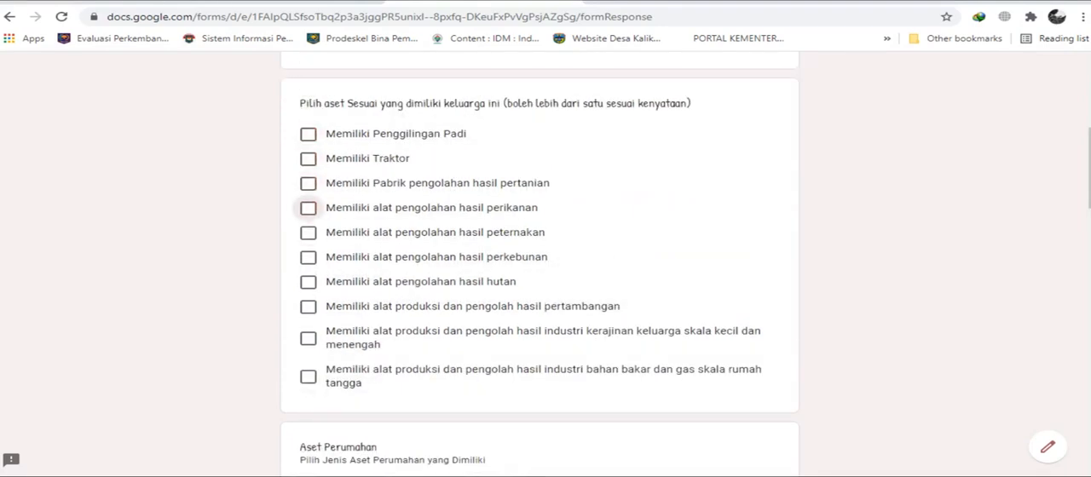
# Set the house's Dinding to Tembok (Bata, Batako, Herbel), Lantai to Semen and Atap to Genteng in the Aset Perumahan section.
pyautogui.scroll(-3, 539, 262)
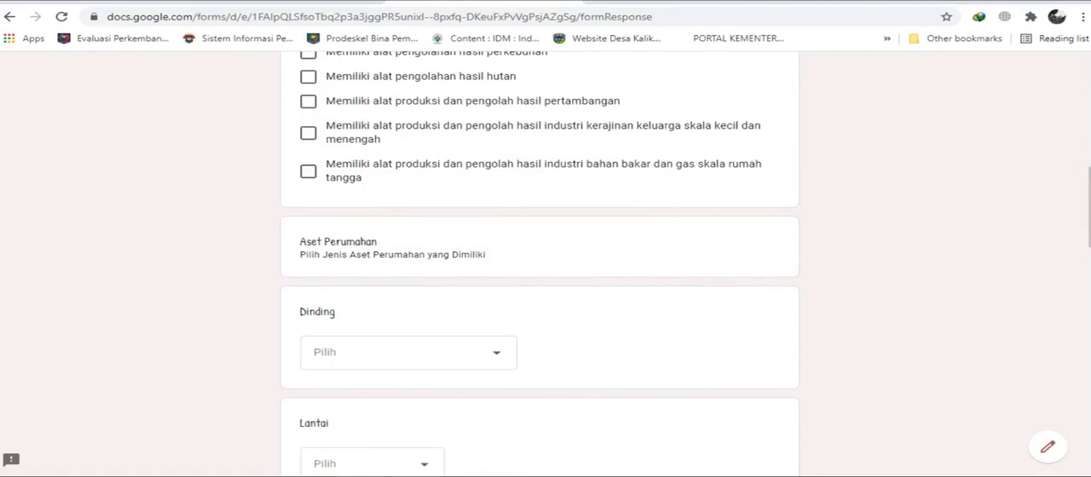
pyautogui.scroll(-1, 540, 256)
pyautogui.click(408, 284)
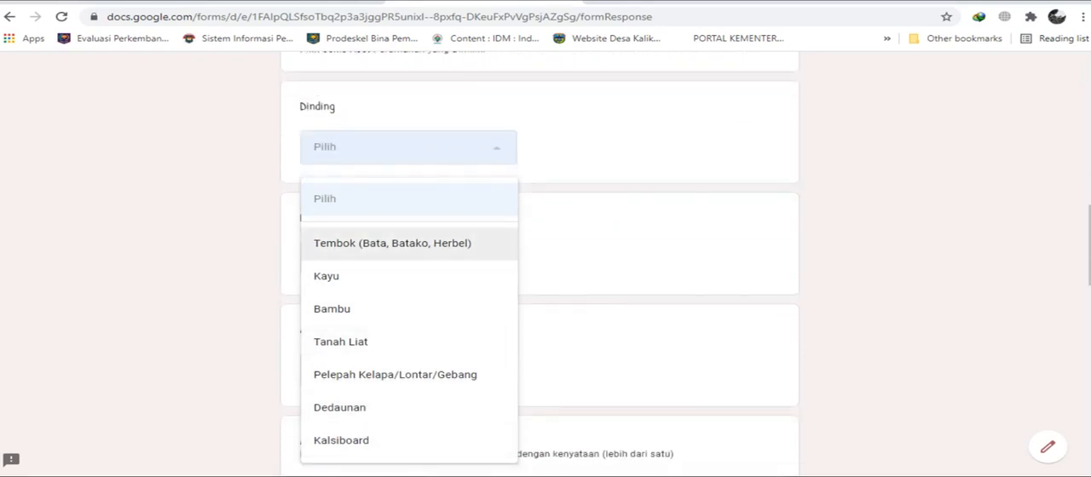
pyautogui.click(393, 243)
pyautogui.click(372, 259)
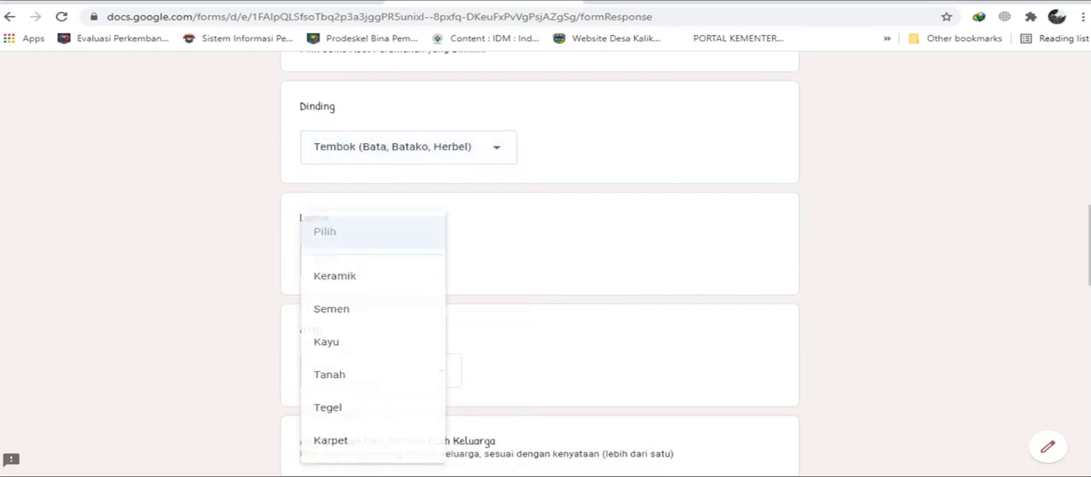
pyautogui.click(368, 309)
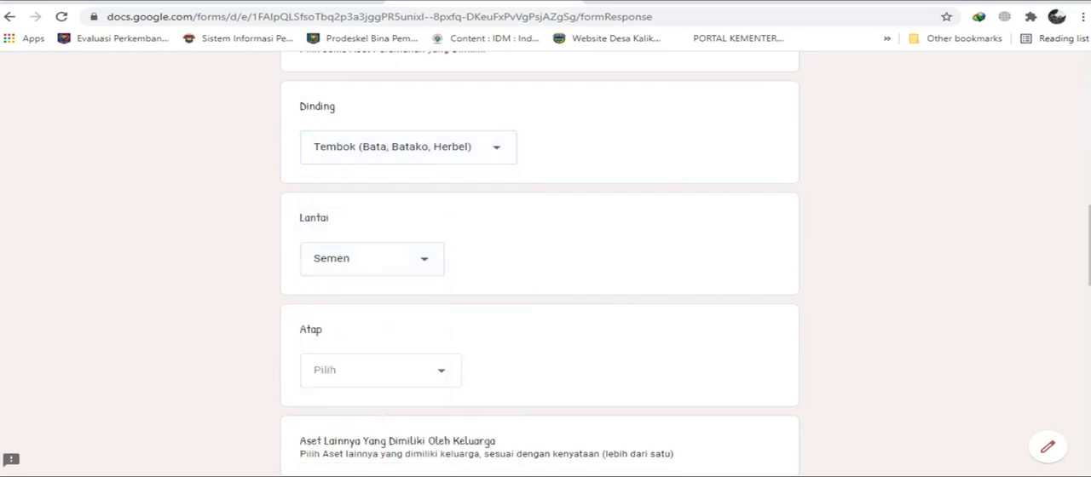
pyautogui.click(372, 376)
pyautogui.click(341, 177)
# Select Memiliki TV dan elektronik sejenis lainnya, Memilliki sepeda motor pribadi and Memiliki Hiasan emas/berlian as the family's other assets.
pyautogui.scroll(-4, 539, 256)
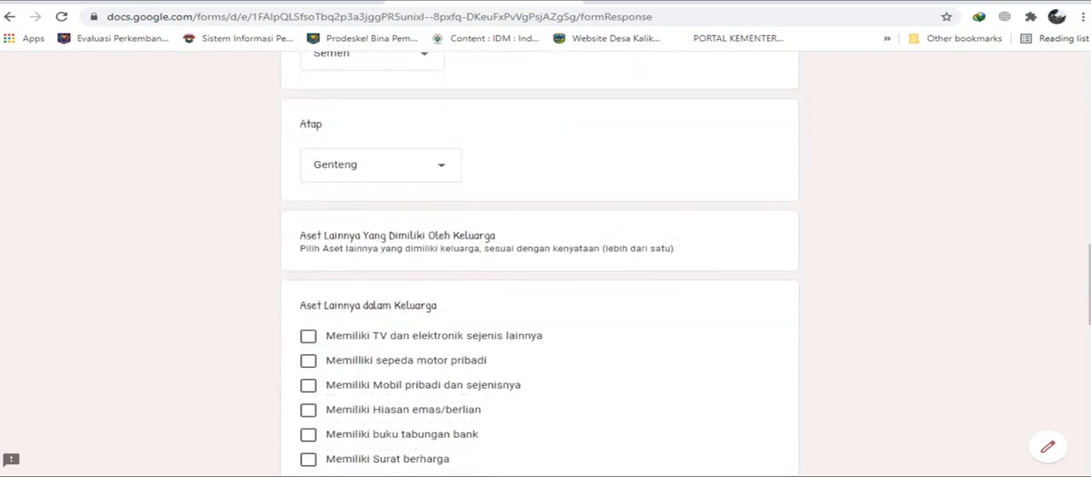
pyautogui.scroll(-1, 539, 256)
pyautogui.scroll(-1, 539, 256)
pyautogui.scroll(-1, 539, 255)
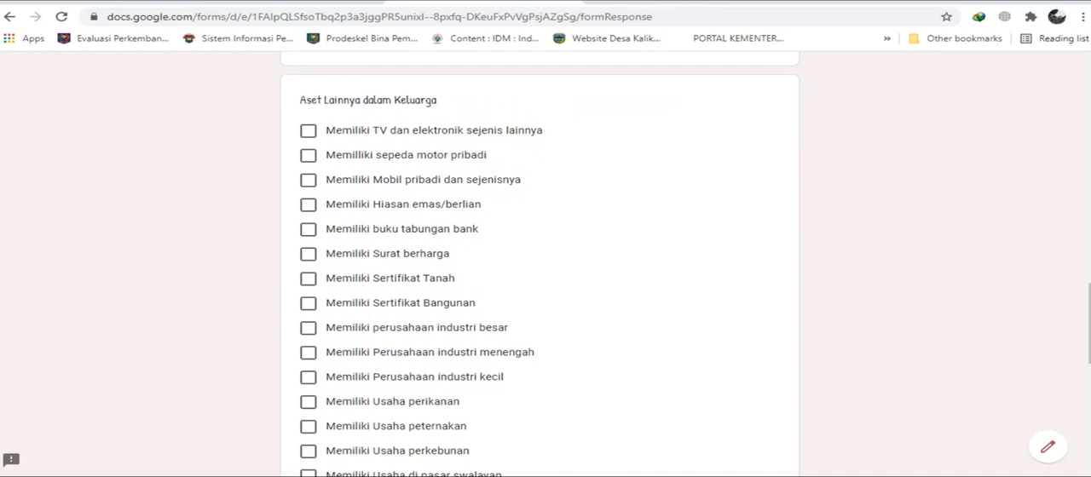
pyautogui.click(307, 131)
pyautogui.click(308, 155)
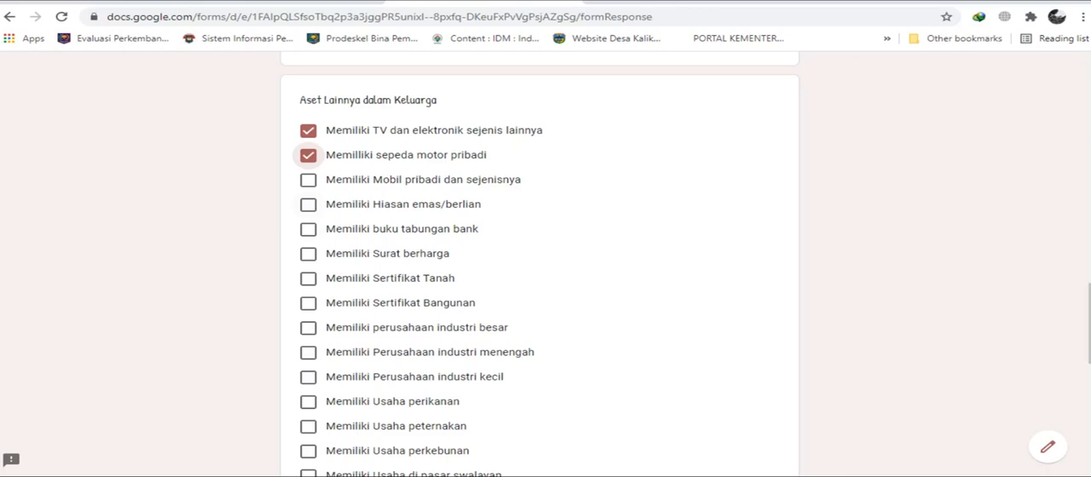
pyautogui.click(308, 204)
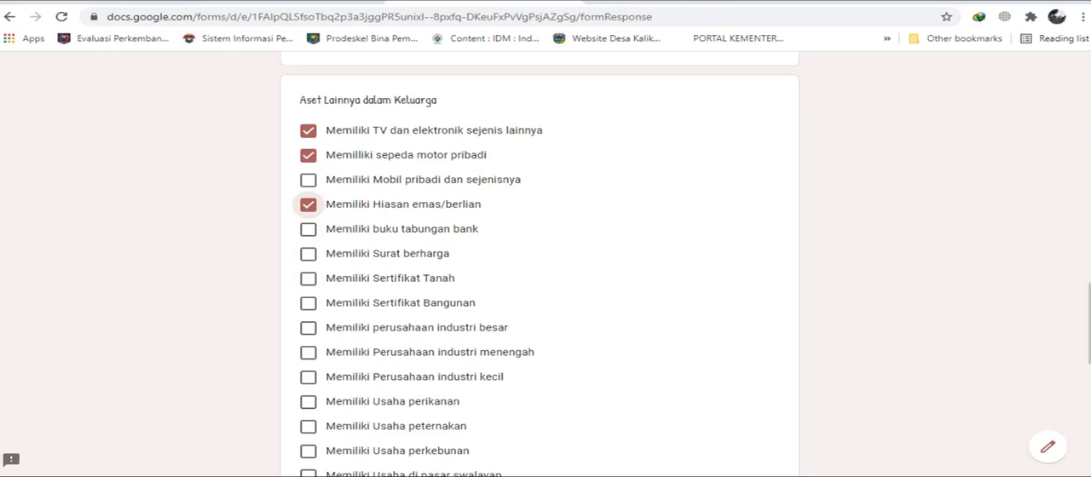
pyautogui.click(308, 254)
pyautogui.click(307, 254)
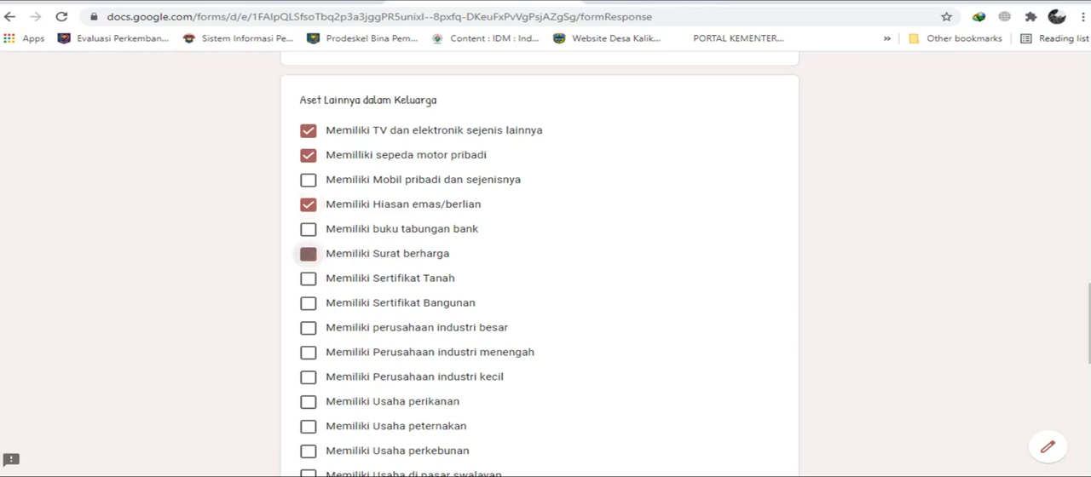
pyautogui.click(308, 254)
pyautogui.click(307, 254)
# Add Memiliki Sertifikat Tanah, Memiliki Usaha perikanan and Memiliki Usaha peternakan to the family's other assets.
pyautogui.scroll(-1, 540, 273)
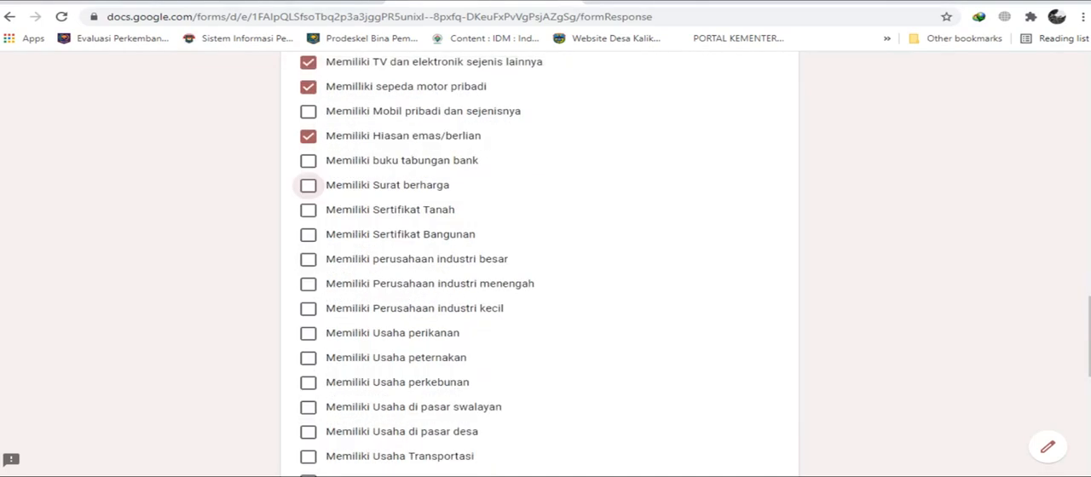
pyautogui.click(308, 210)
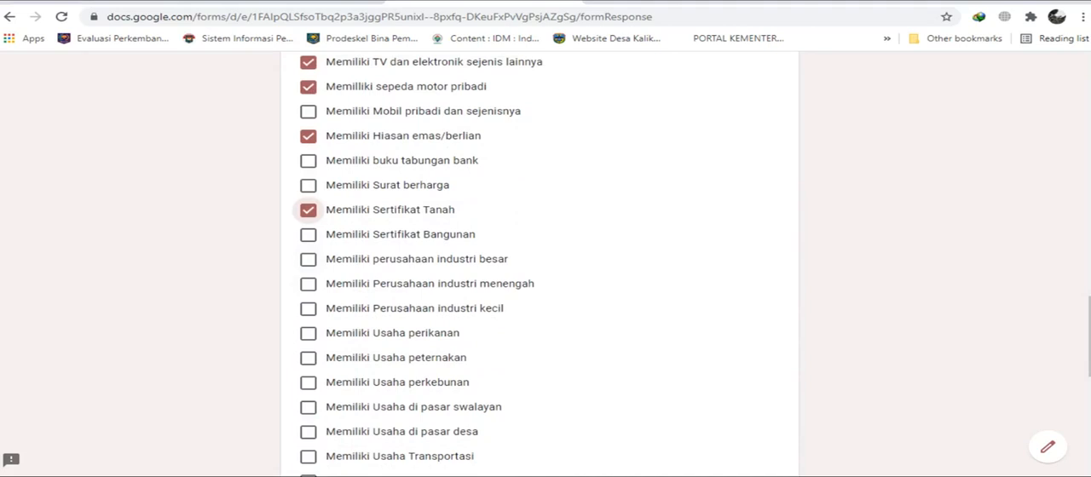
pyautogui.scroll(-1, 539, 272)
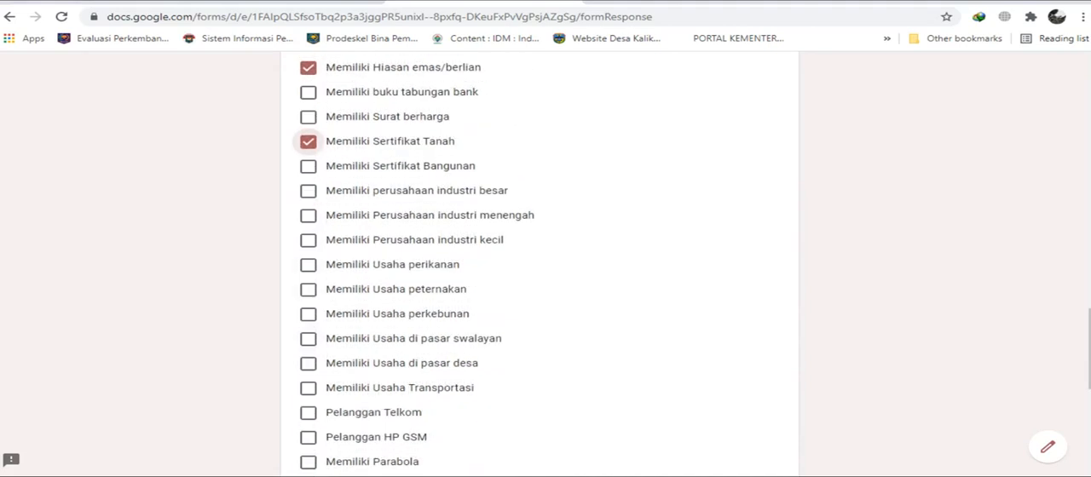
pyautogui.click(308, 265)
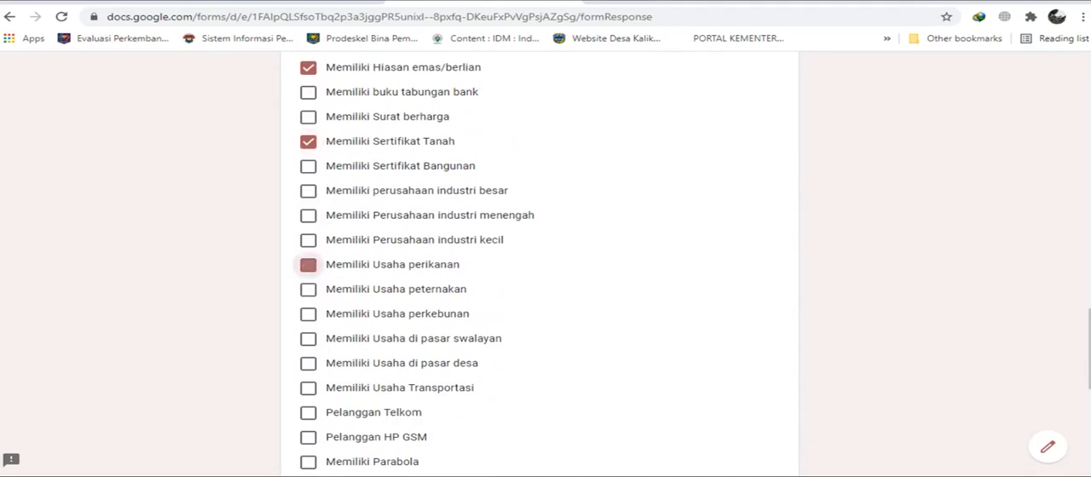
pyautogui.scroll(-1, 539, 256)
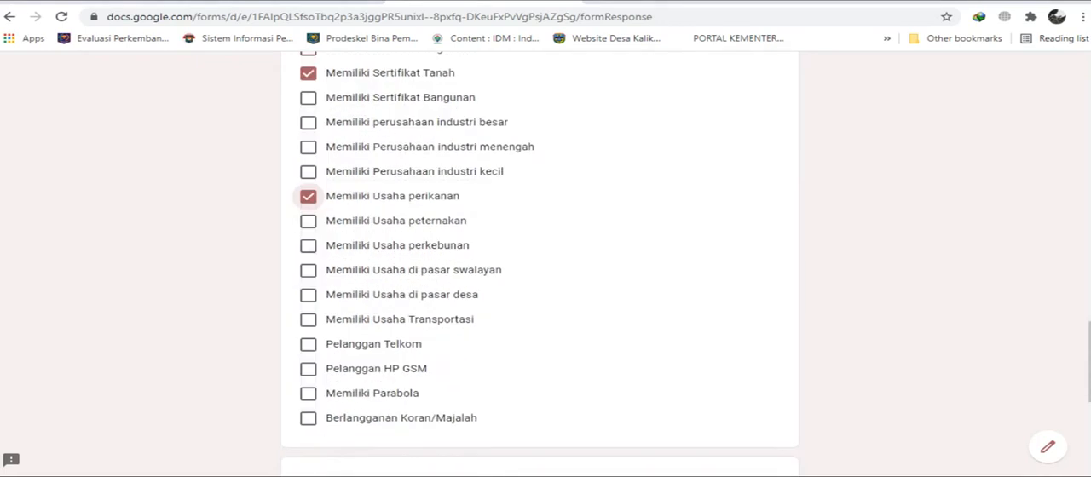
pyautogui.click(309, 221)
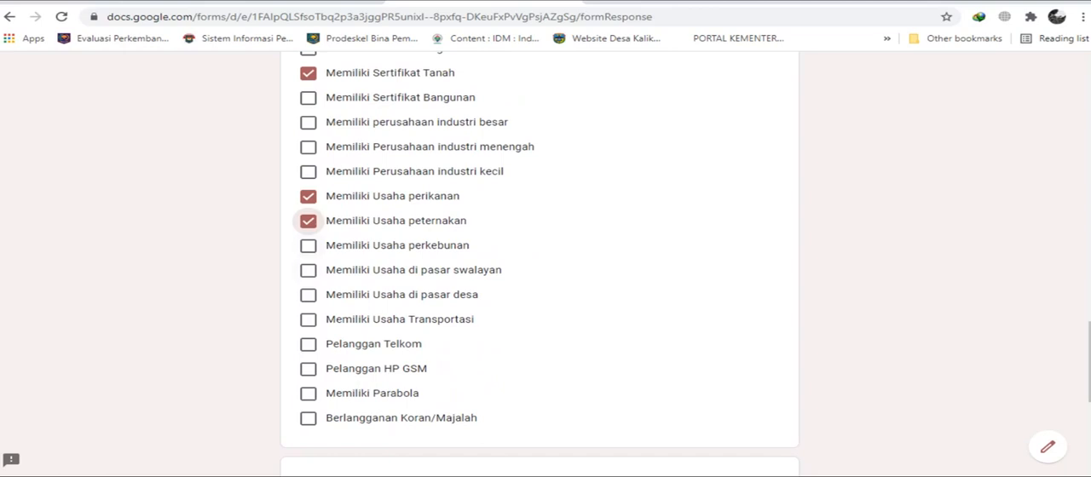
pyautogui.scroll(-1, 539, 256)
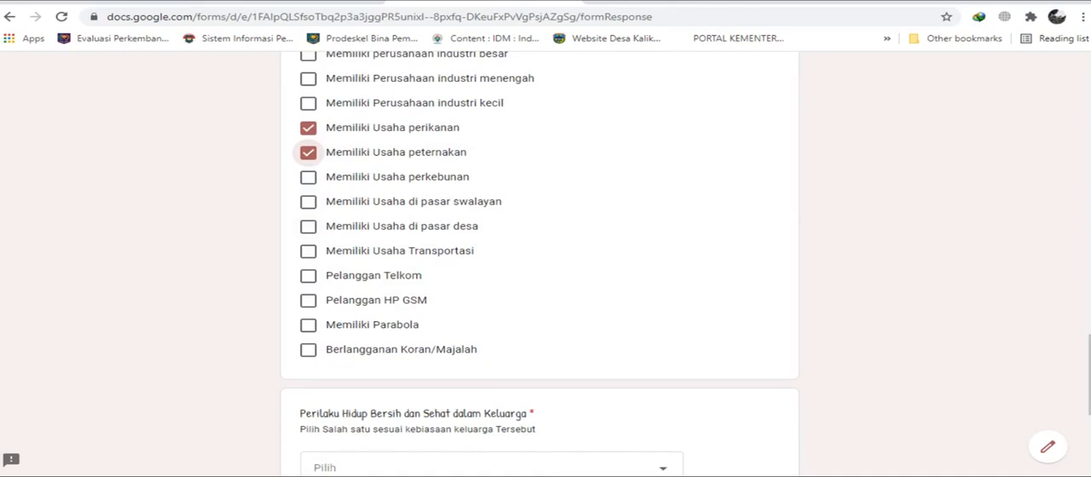
pyautogui.click(308, 225)
pyautogui.click(308, 226)
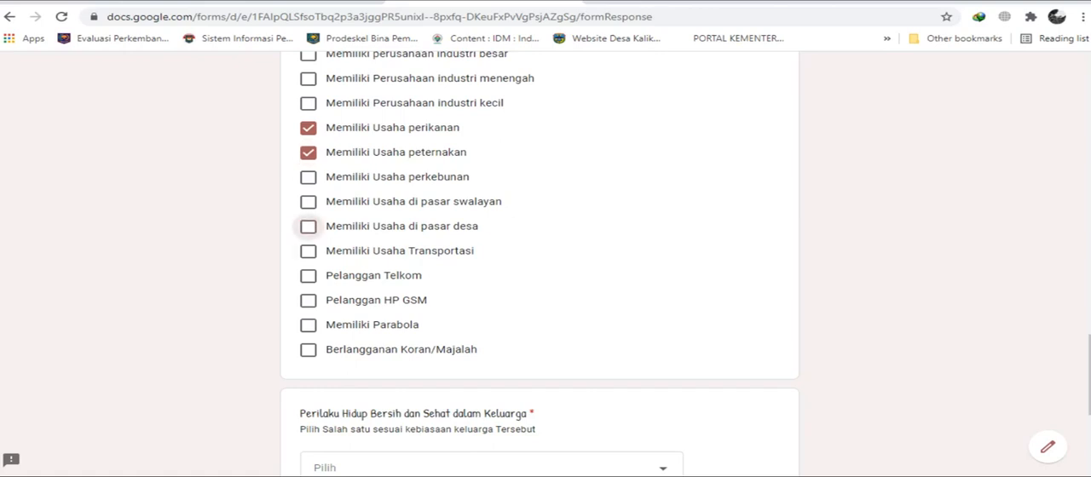
pyautogui.scroll(-1, 308, 226)
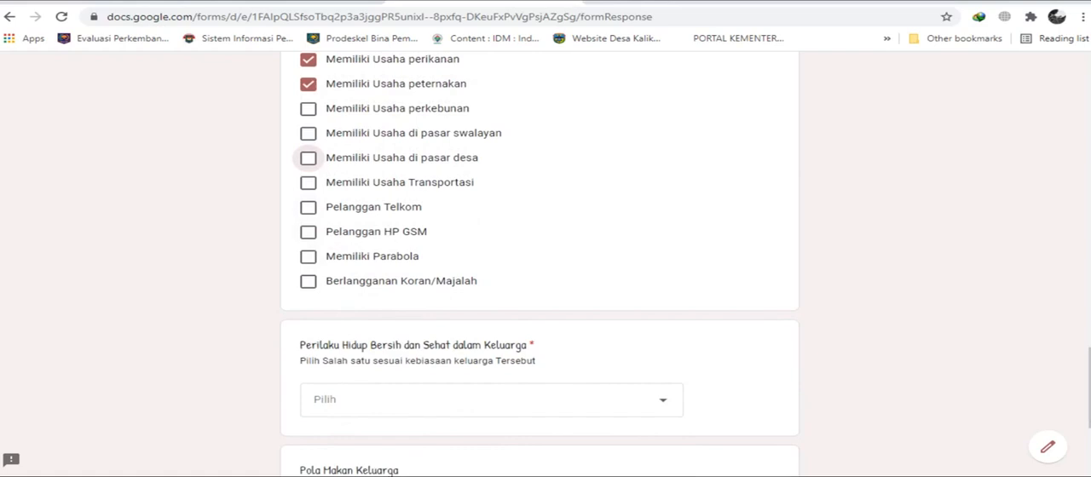
pyautogui.click(307, 208)
pyautogui.click(307, 208)
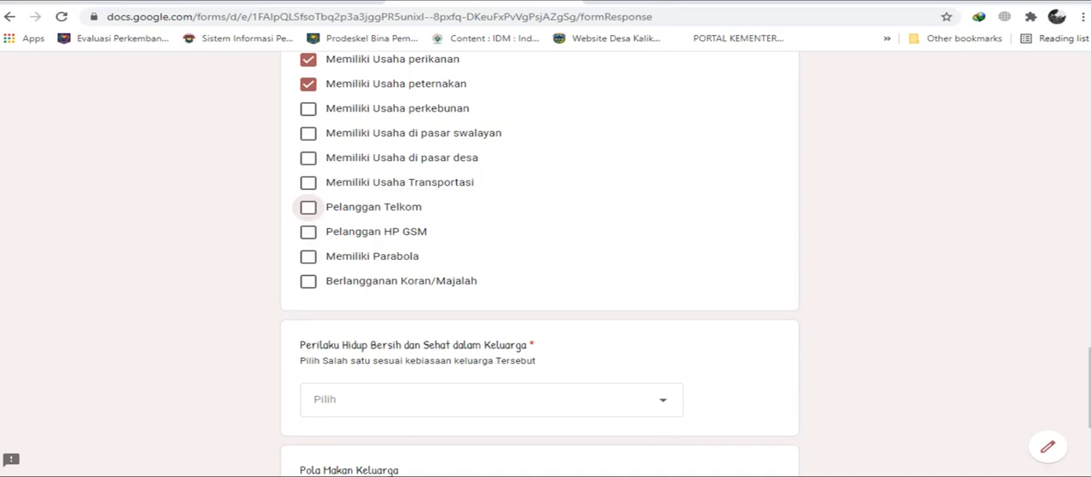
# Add Pelanggan HP GSM and Memiliki Parabola to the family's other assets.
pyautogui.click(309, 232)
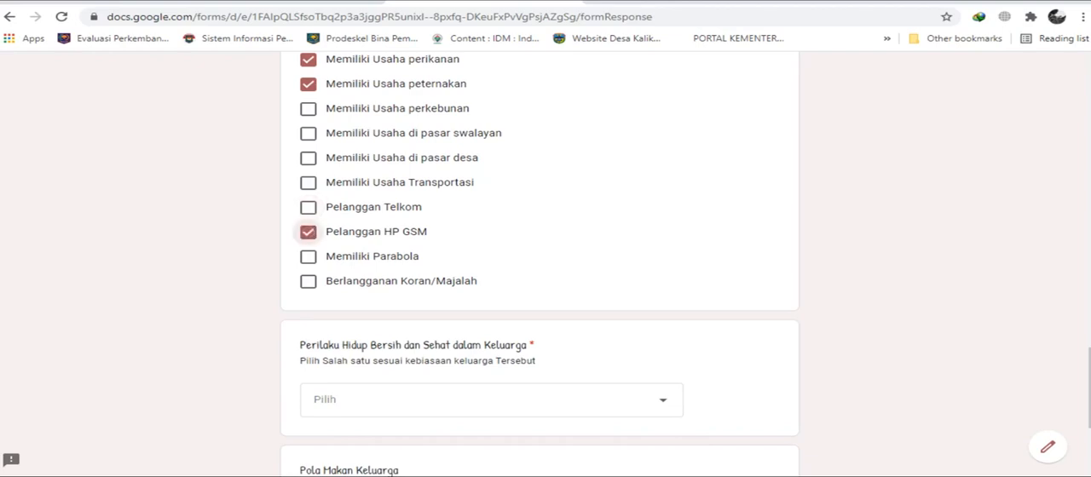
pyautogui.scroll(-2, 540, 262)
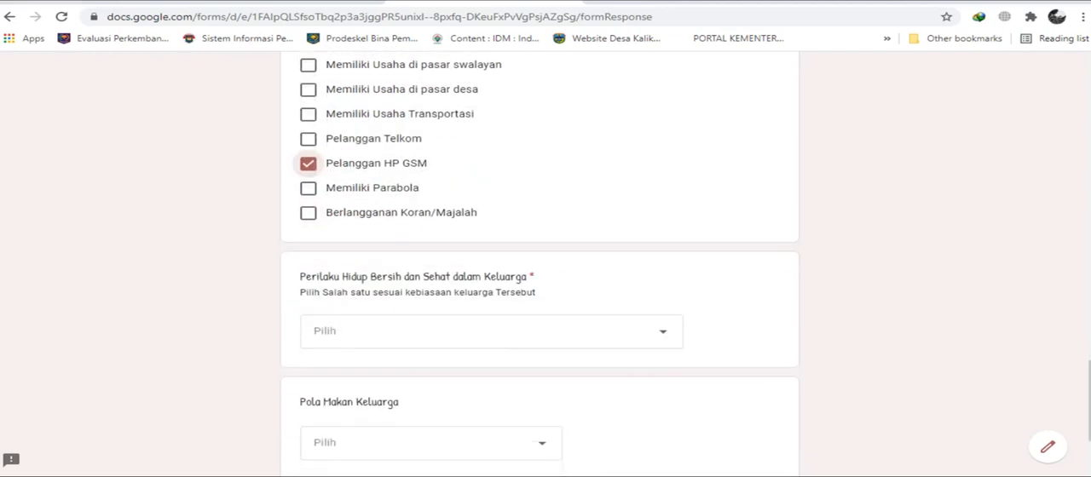
pyautogui.scroll(6, 540, 265)
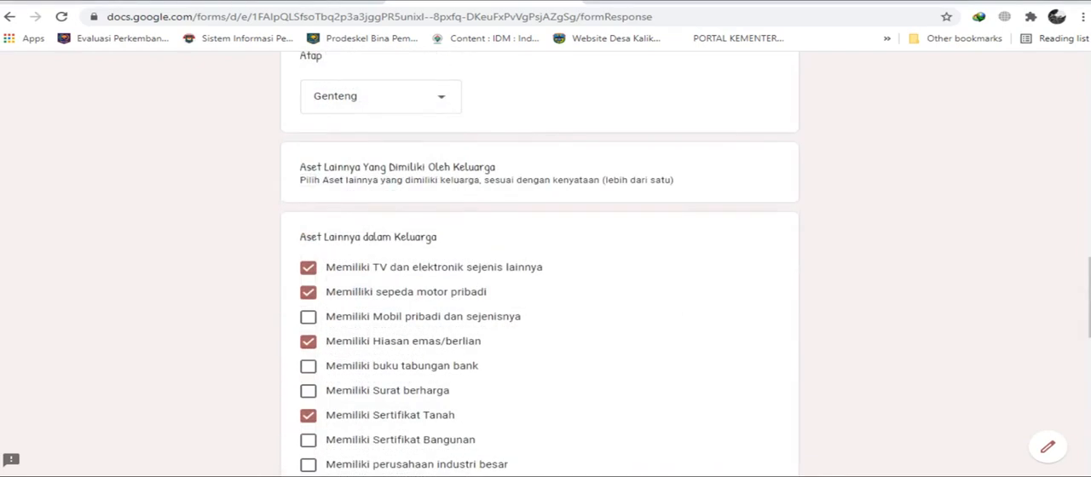
pyautogui.scroll(-6, 539, 265)
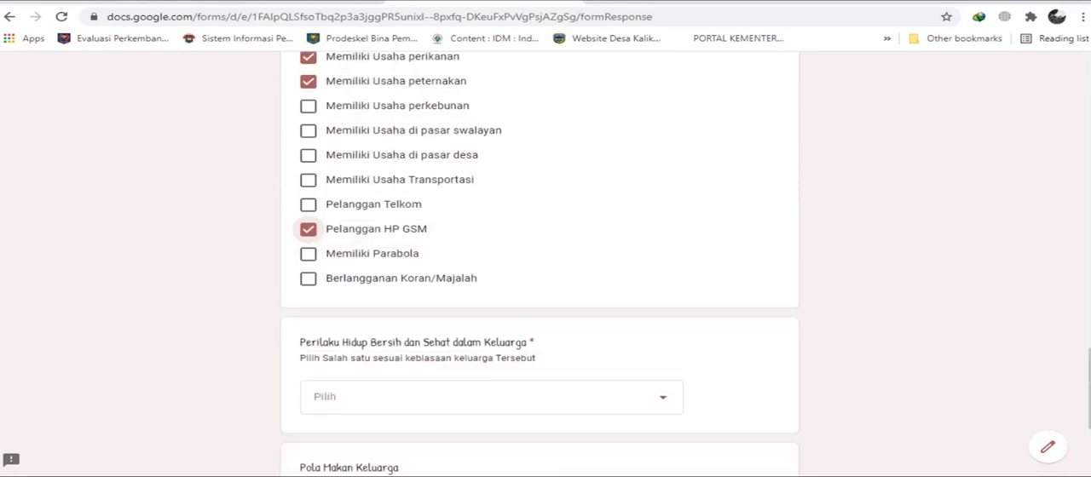
pyautogui.click(308, 253)
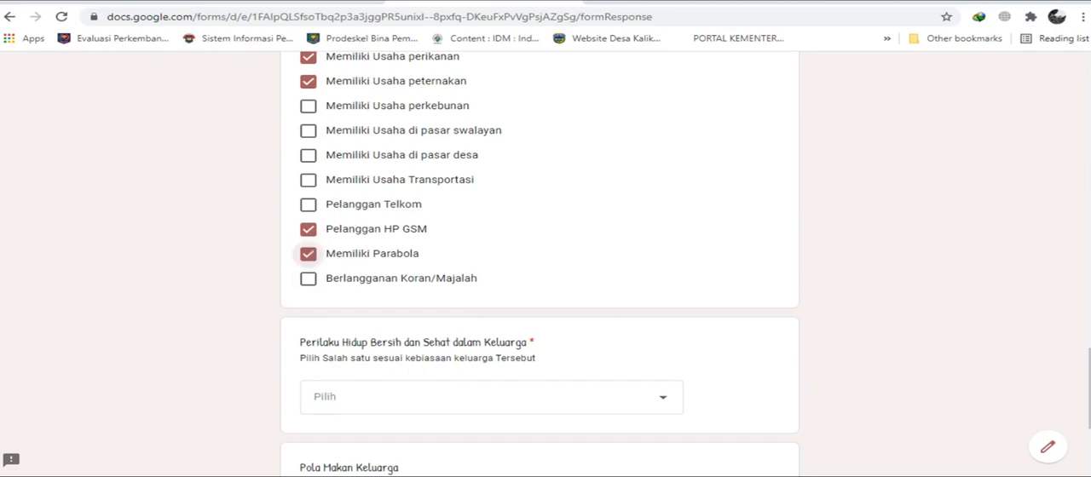
# Try the permanent WC, emergency WC and Biasa Buang Air Besar di Sungai/parit/kebun/hutan answers for Perilaku Hidup Bersih dan Sehat dalam Keluarga.
pyautogui.scroll(-3, 546, 255)
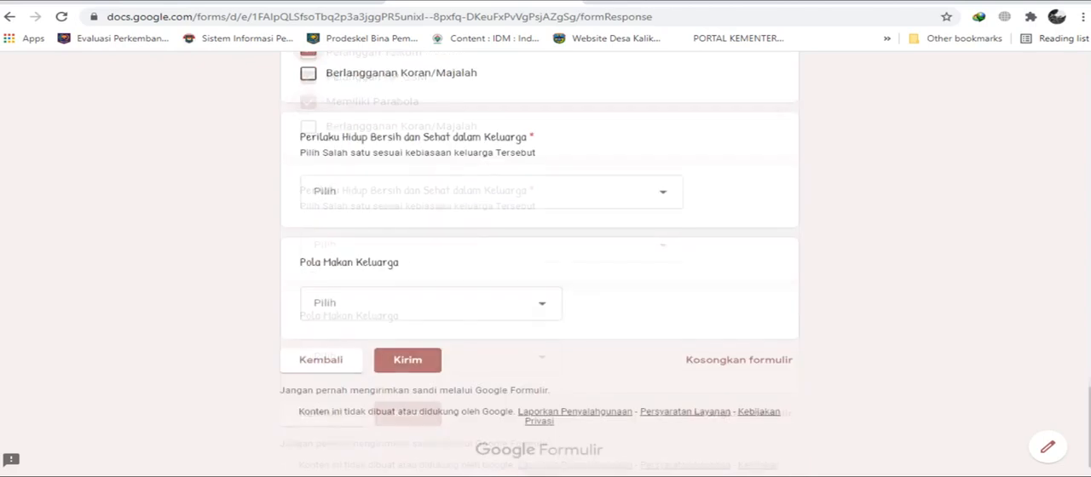
pyautogui.scroll(1, 546, 255)
pyautogui.scroll(2, 538, 264)
pyautogui.scroll(-7, 539, 264)
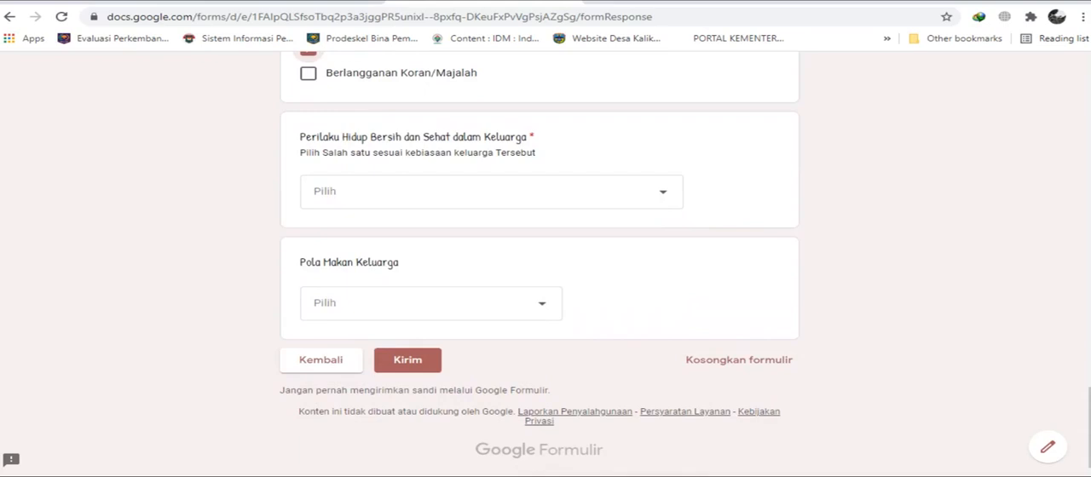
pyautogui.click(492, 192)
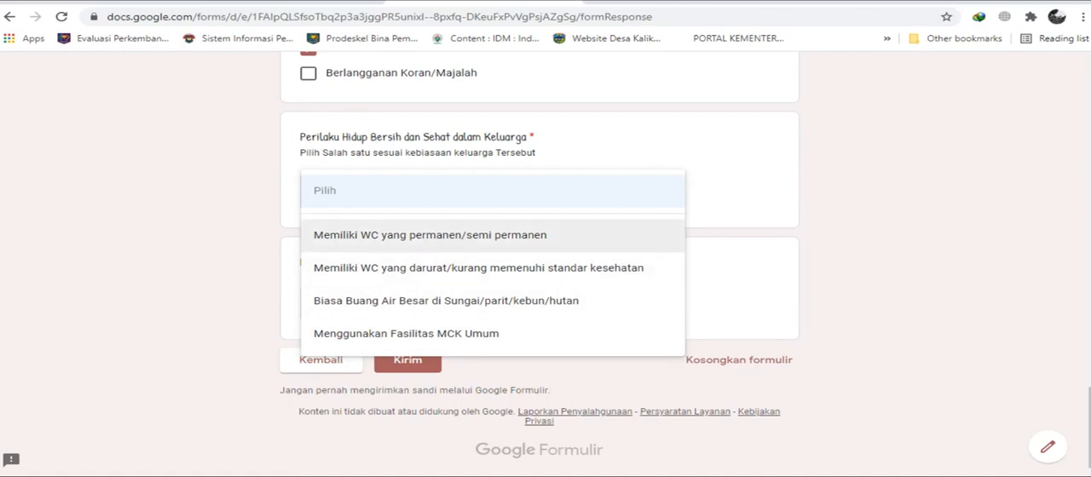
pyautogui.click(453, 235)
pyautogui.click(484, 193)
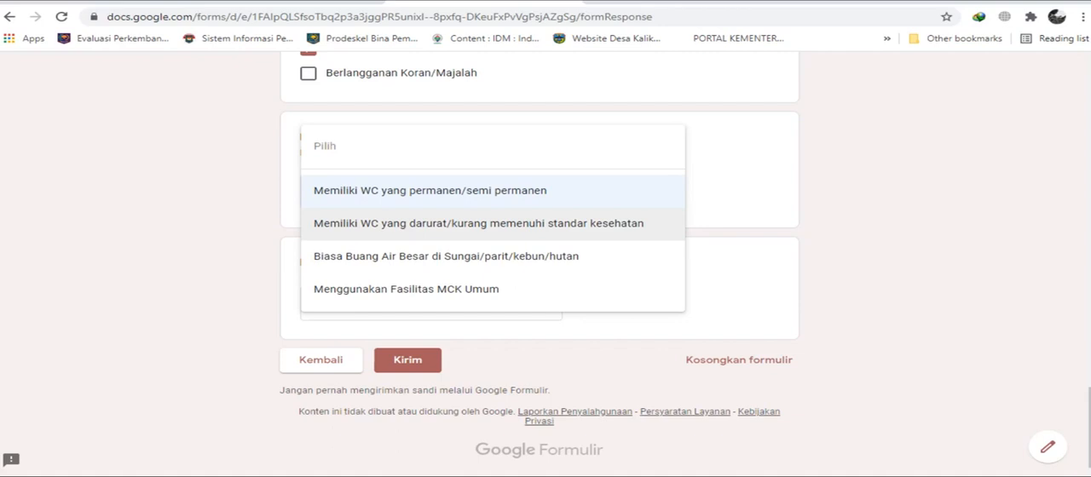
pyautogui.click(478, 223)
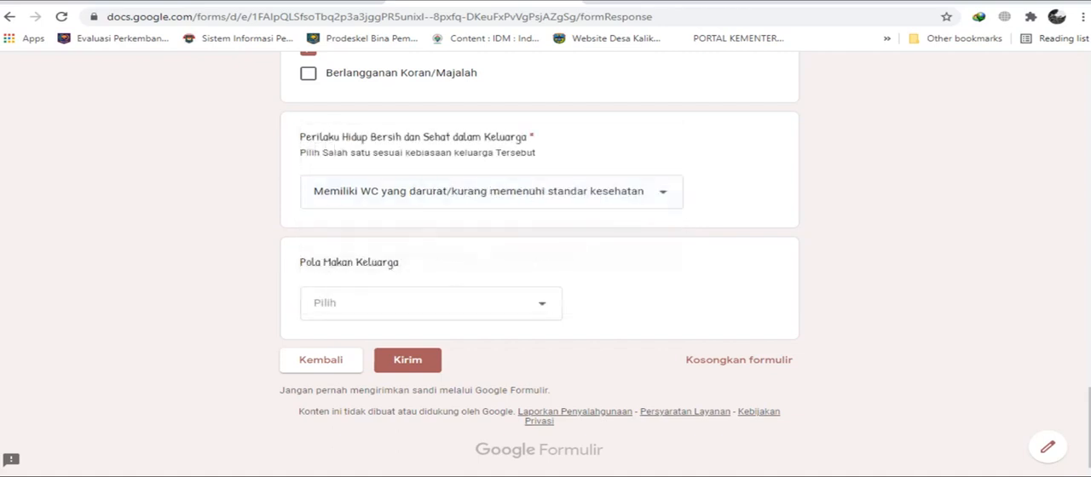
pyautogui.click(515, 192)
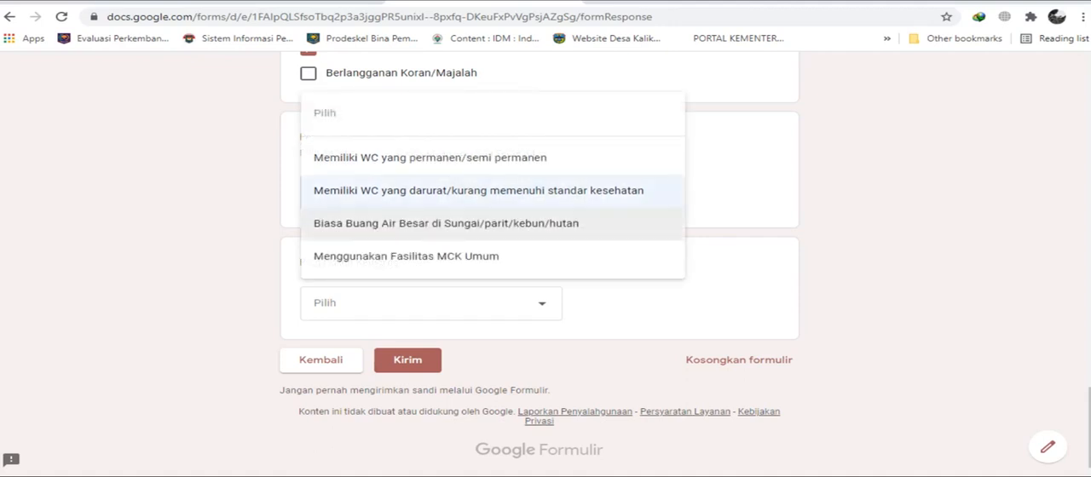
pyautogui.click(447, 224)
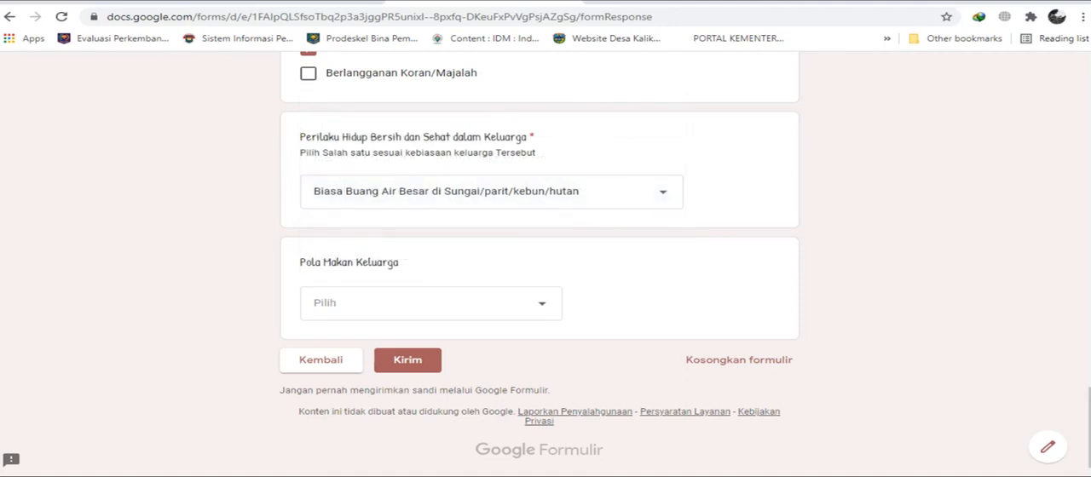
# Set Perilaku Hidup Bersih dan Sehat dalam Keluarga to Menggunakan Fasilitas MCK Umum.
pyautogui.click(460, 192)
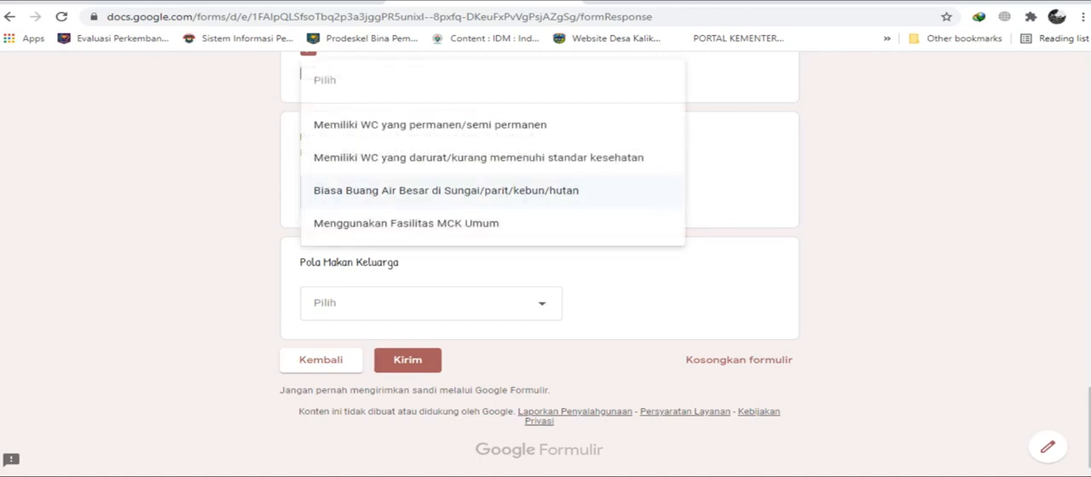
pyautogui.click(406, 223)
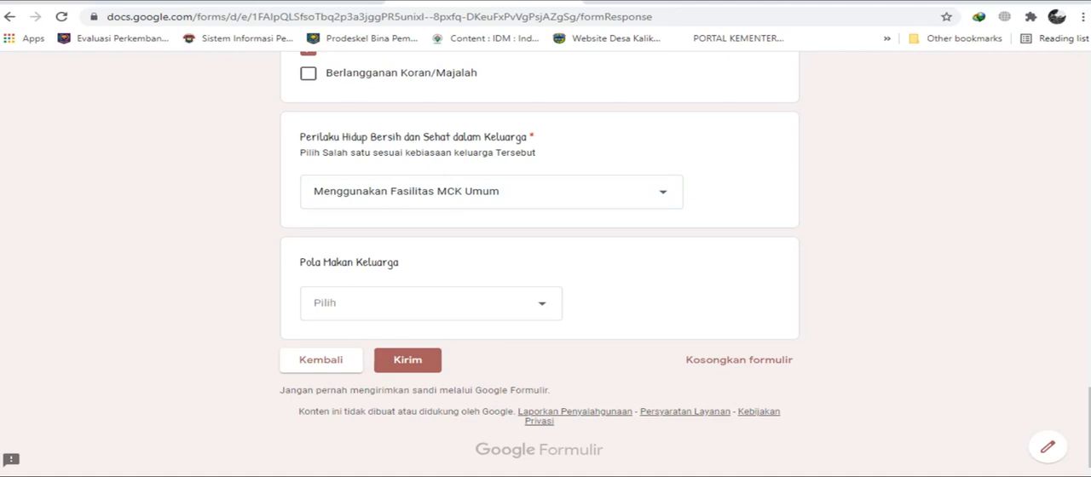
pyautogui.click(427, 195)
pyautogui.click(418, 231)
pyautogui.click(426, 191)
pyautogui.click(418, 232)
pyautogui.click(494, 193)
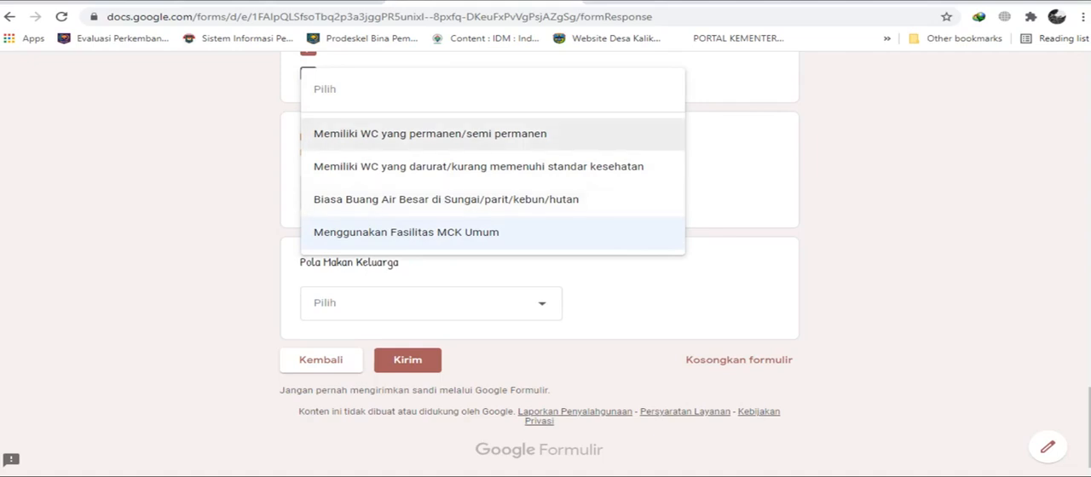
pyautogui.click(443, 233)
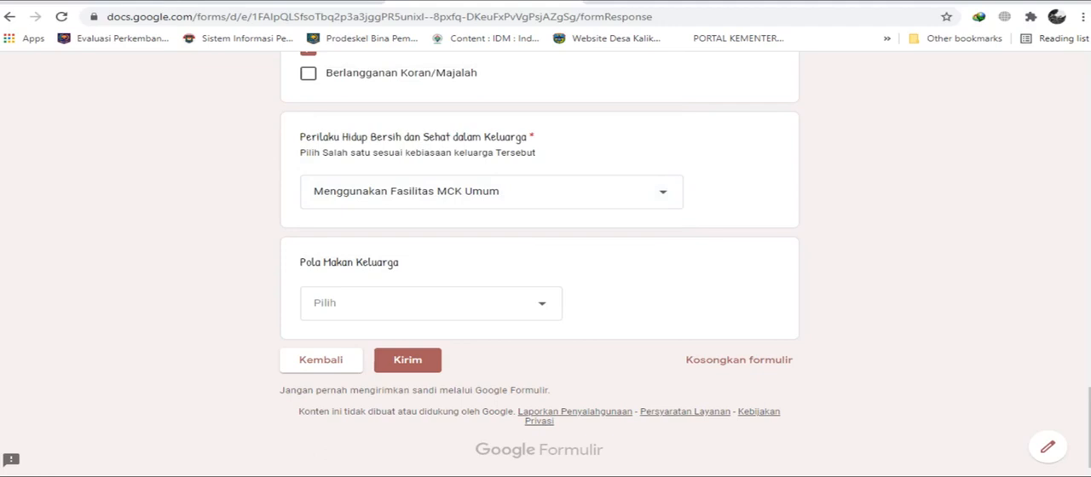
# Set Pola Makan Keluarga to Kebiasaan makan sehari 3 kali.
pyautogui.click(426, 304)
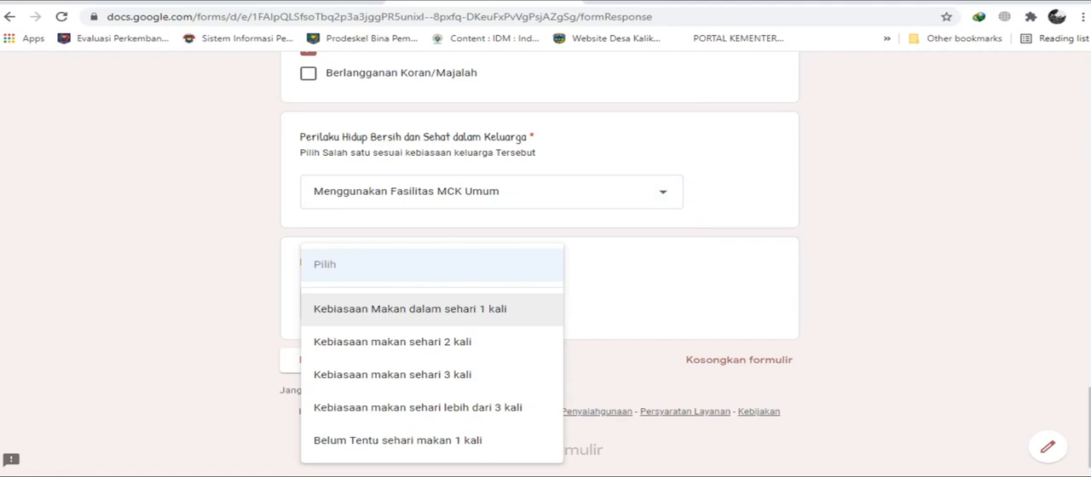
pyautogui.click(409, 309)
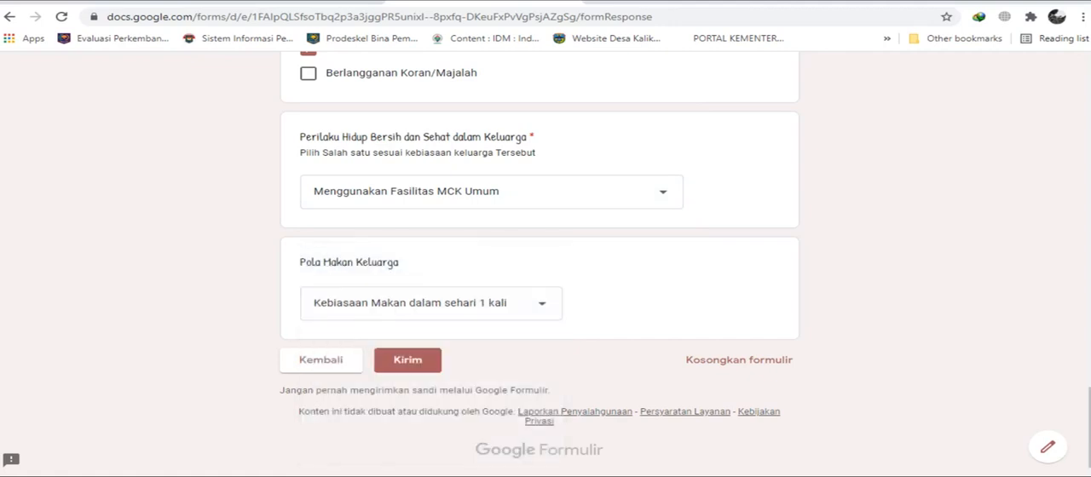
pyautogui.click(411, 305)
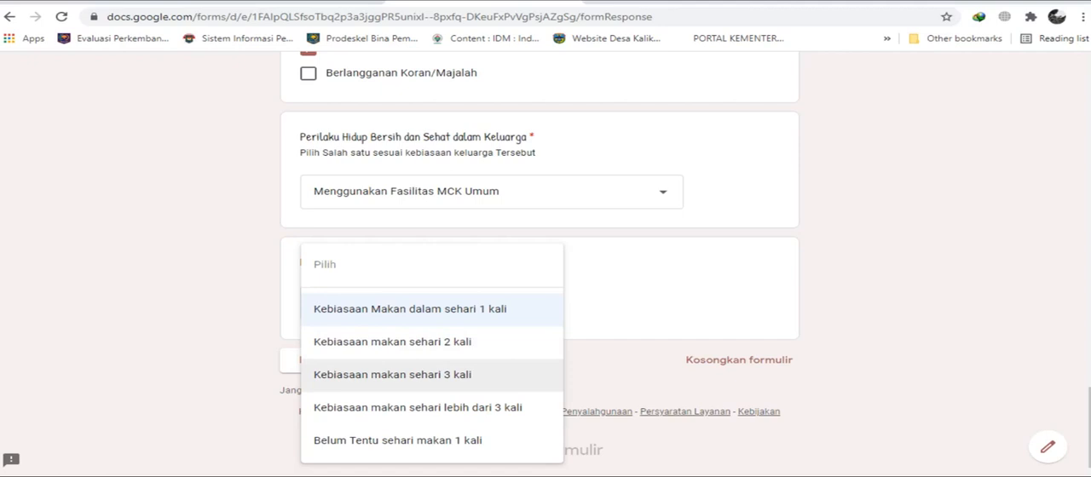
pyautogui.click(392, 375)
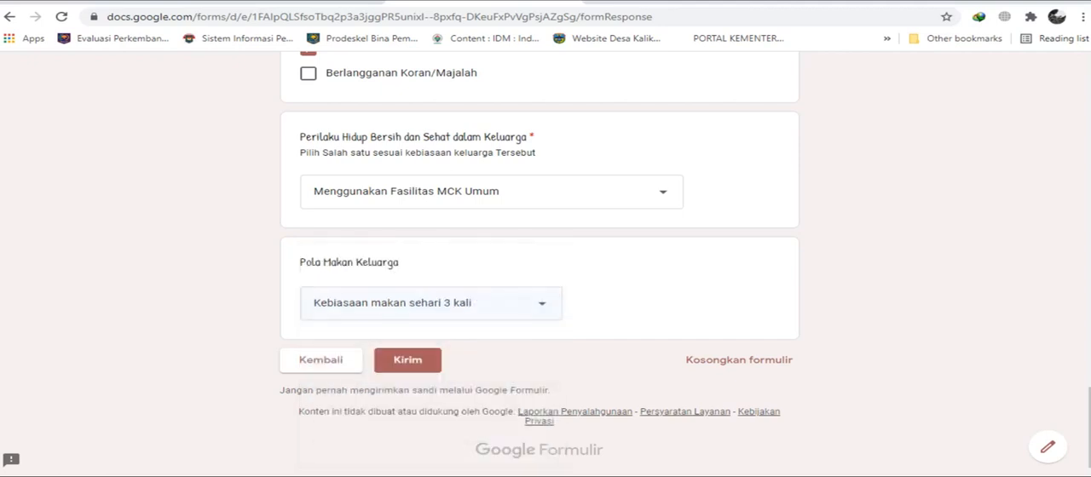
pyautogui.click(409, 303)
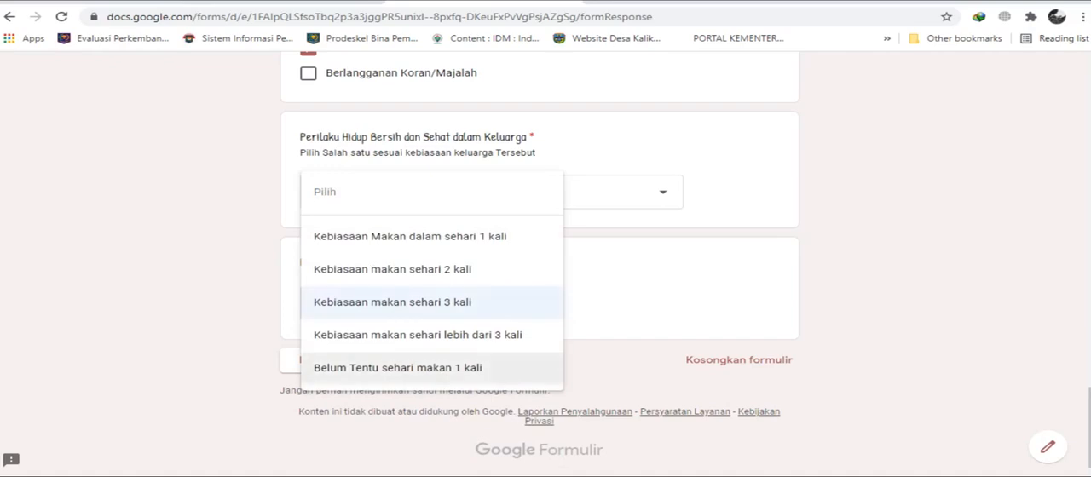
pyautogui.click(409, 303)
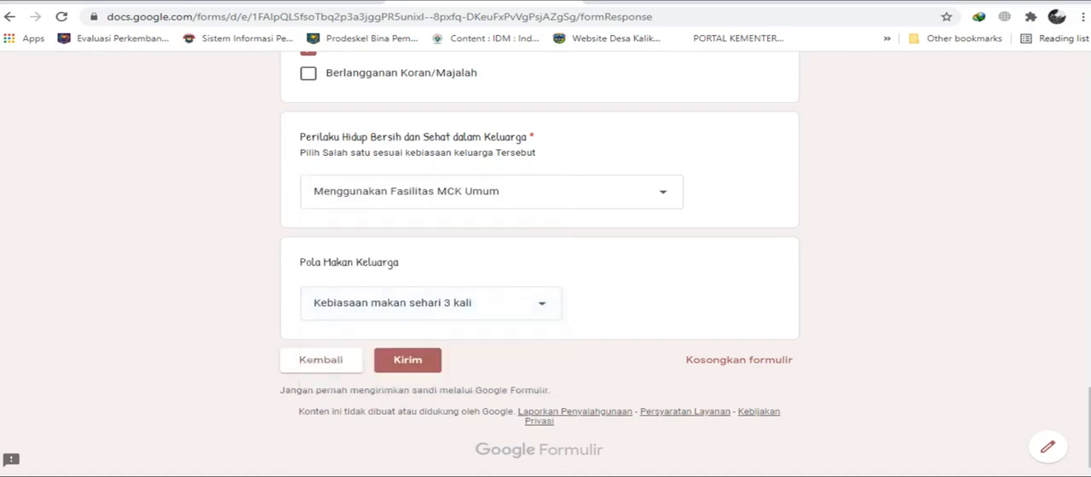
# Review the final section, then go back through the preceding sections to examine the family's land ownership and livestock answers.
pyautogui.scroll(20, 477, 246)
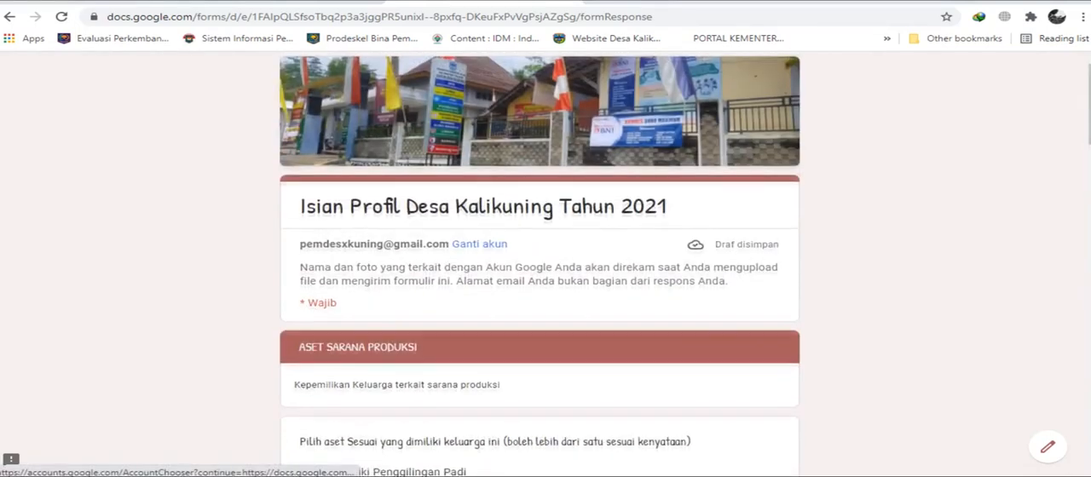
pyautogui.scroll(-20, 479, 244)
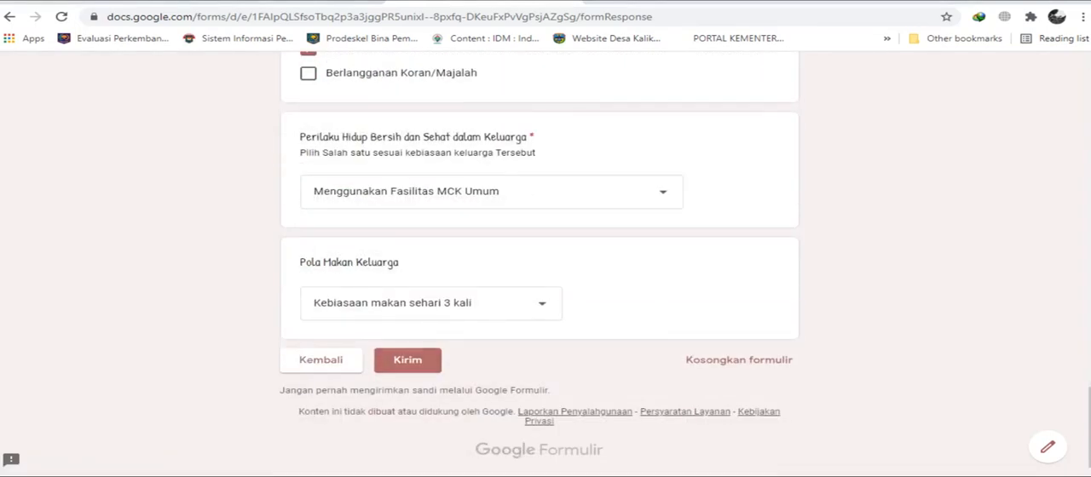
pyautogui.scroll(20, 511, 264)
pyautogui.scroll(5, 539, 264)
pyautogui.scroll(-20, 539, 264)
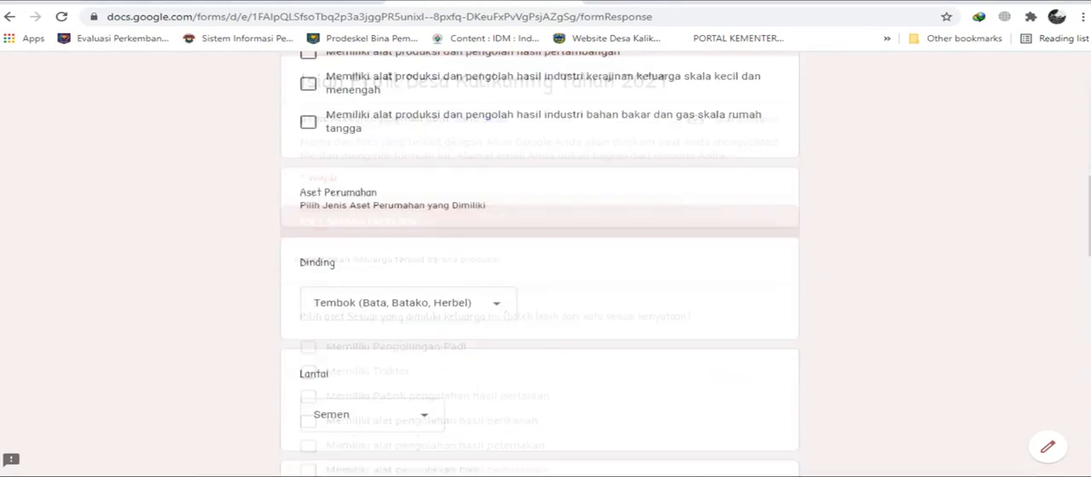
pyautogui.click(320, 363)
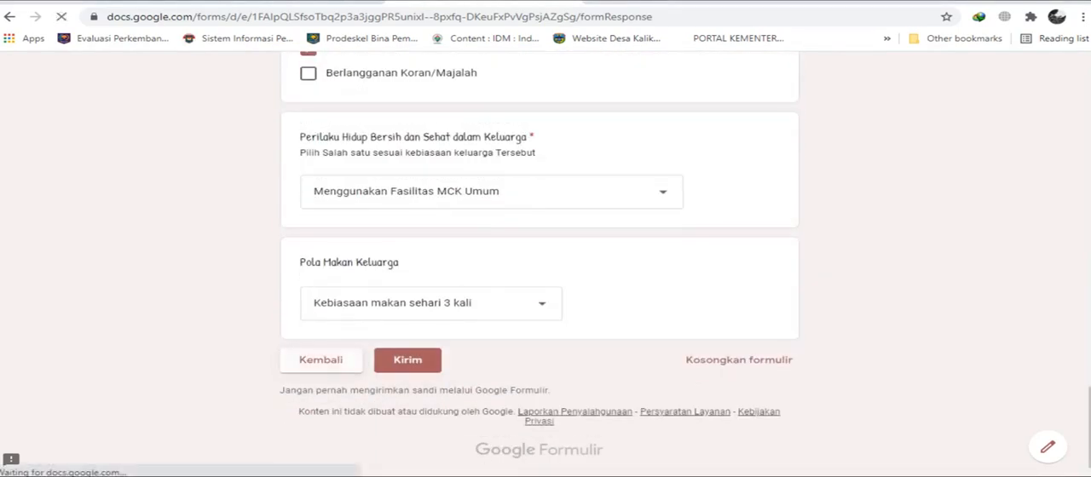
pyautogui.scroll(-1, 539, 264)
pyautogui.scroll(-2, 540, 264)
pyautogui.scroll(3, 539, 265)
pyautogui.scroll(-3, 539, 264)
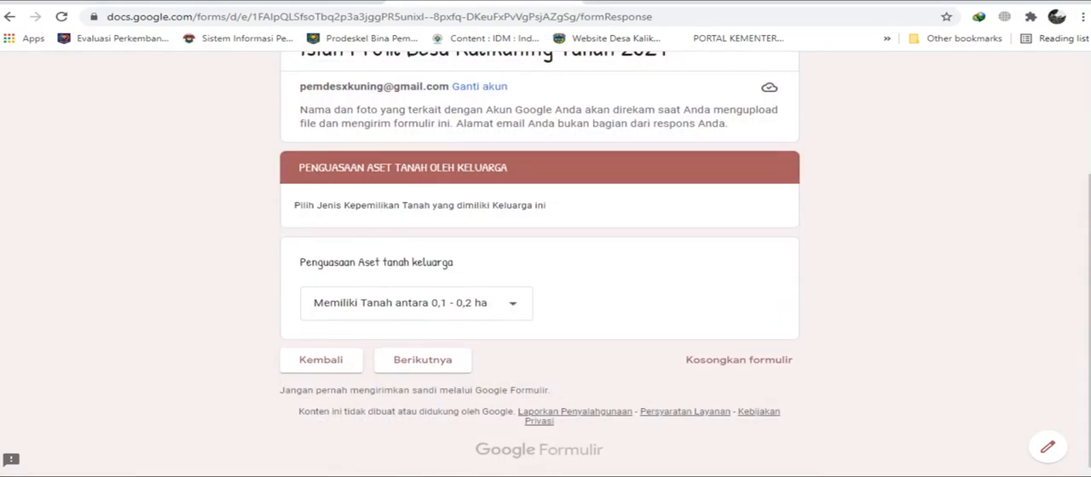
pyautogui.click(320, 361)
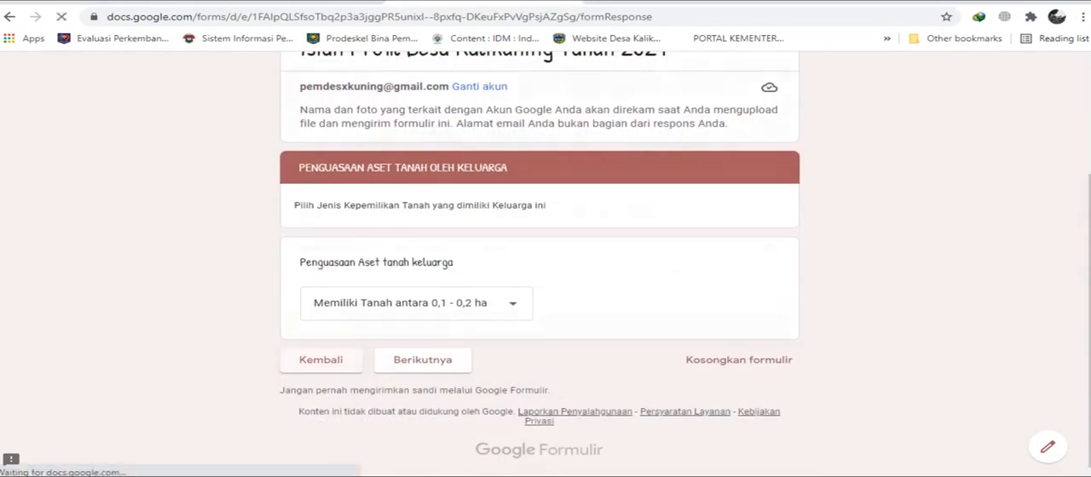
pyautogui.scroll(-8, 540, 265)
pyautogui.scroll(-4, 539, 265)
pyautogui.scroll(12, 540, 264)
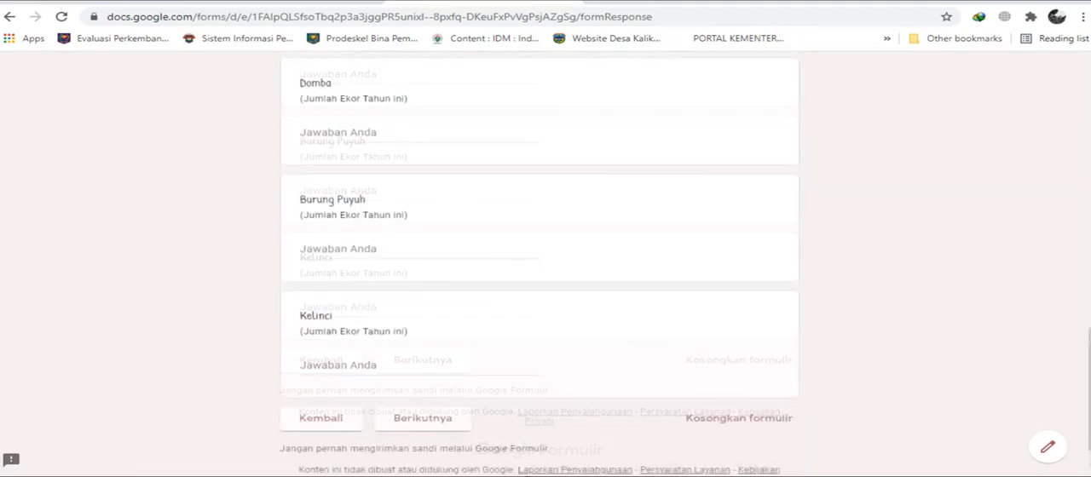
pyautogui.scroll(-12, 539, 265)
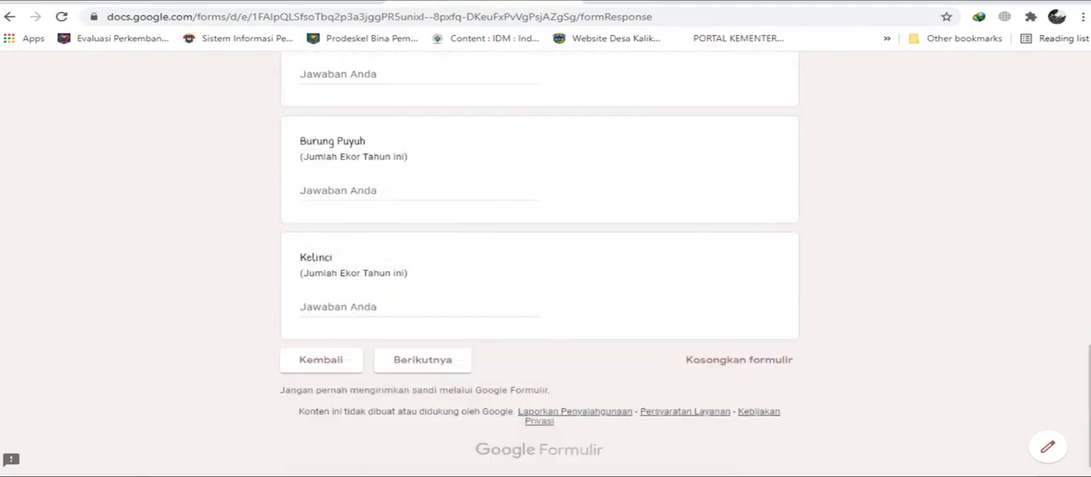
# Return forward through the land ownership section to the final section and submit the completed form.
pyautogui.click(321, 360)
pyautogui.scroll(-3, 539, 264)
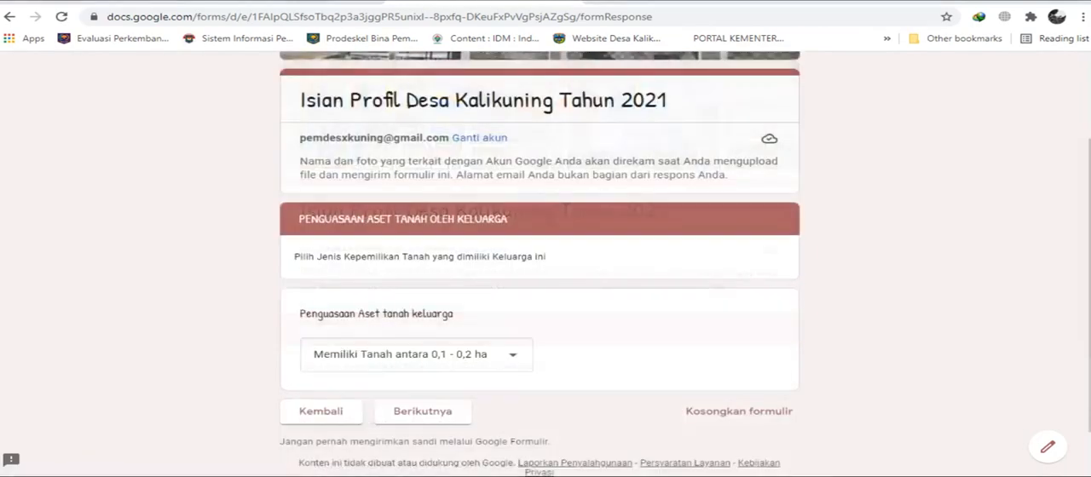
pyautogui.click(422, 360)
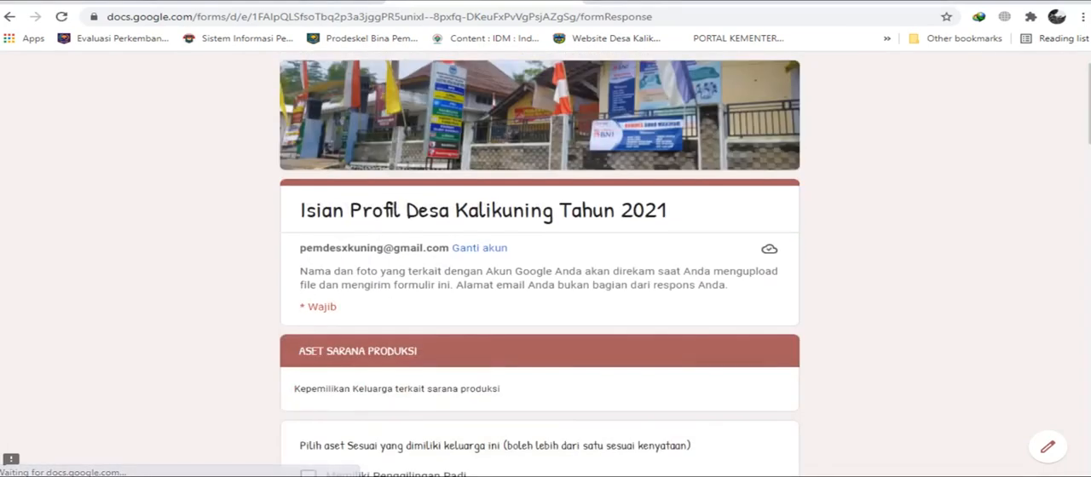
pyautogui.scroll(-5, 422, 359)
pyautogui.scroll(-20, 539, 256)
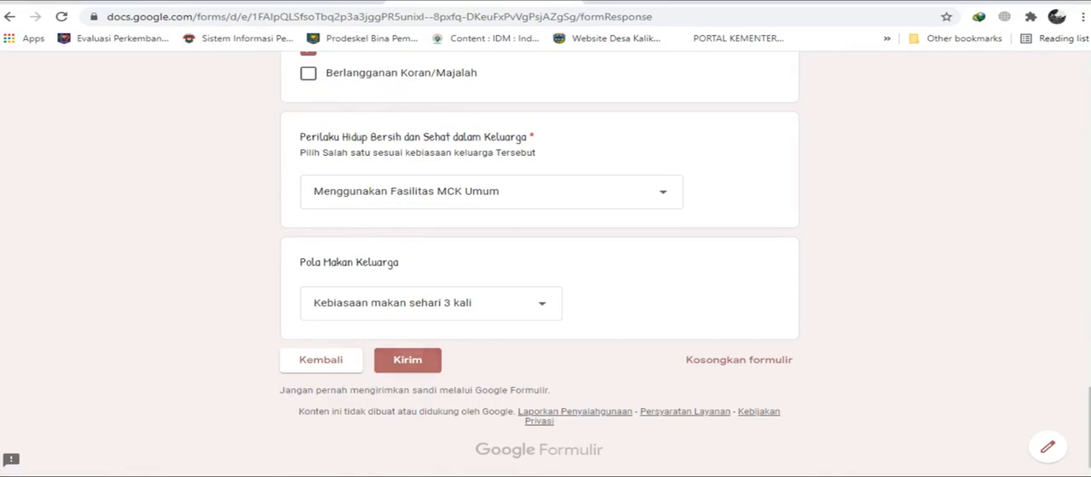
pyautogui.click(407, 360)
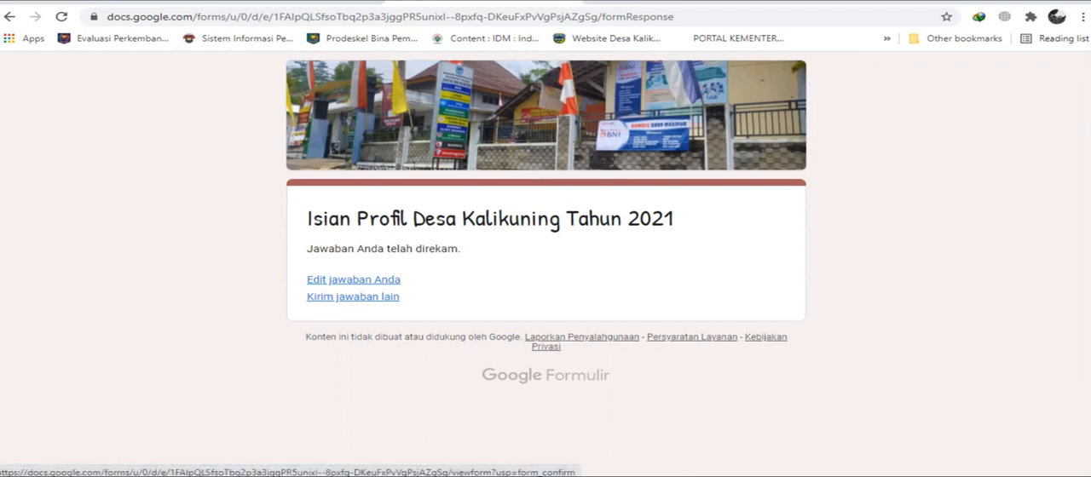
# Start another response to the form and activate its Nomor Kartu Keluarga field.
pyautogui.click(353, 297)
pyautogui.scroll(-3, 540, 255)
pyautogui.click(512, 144)
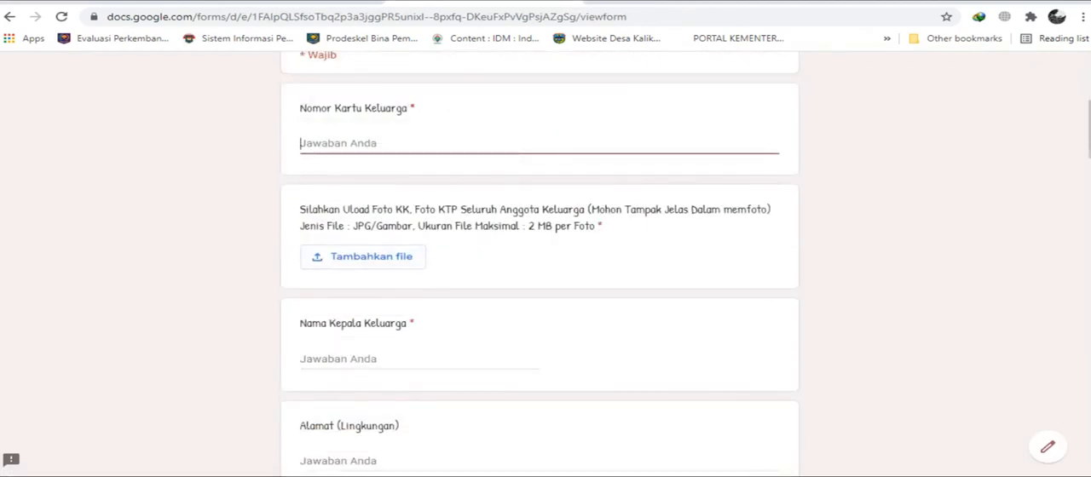
# Examine the blank form's first section, from Nomor Kartu Keluarga through to the Lahan Tanaman Perkebunan question.
pyautogui.scroll(-7, 540, 255)
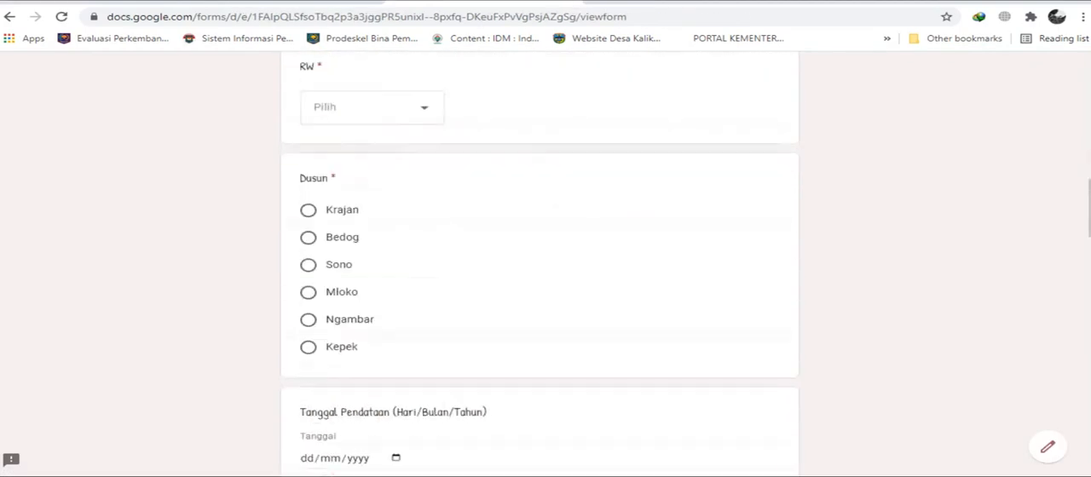
pyautogui.scroll(-2, 540, 255)
pyautogui.scroll(3, 540, 256)
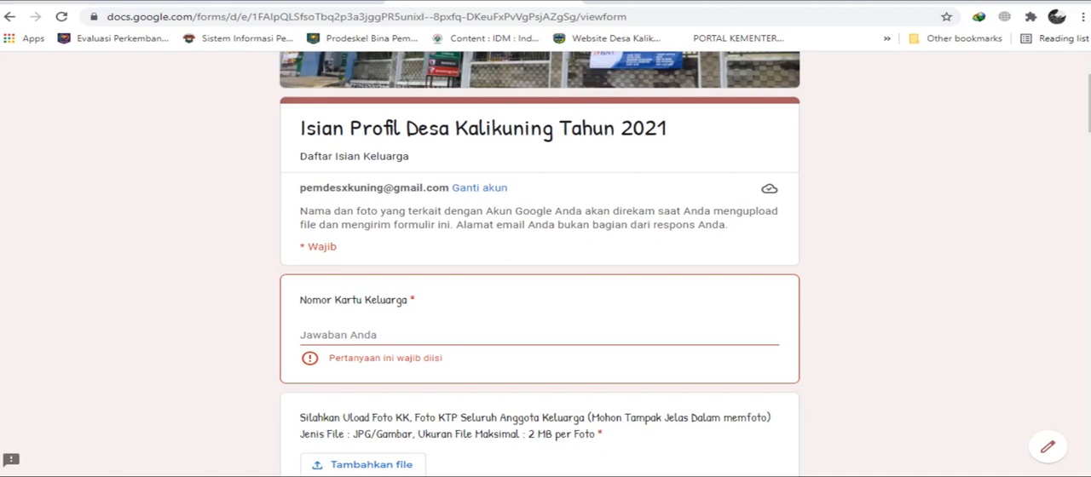
pyautogui.scroll(-10, 539, 261)
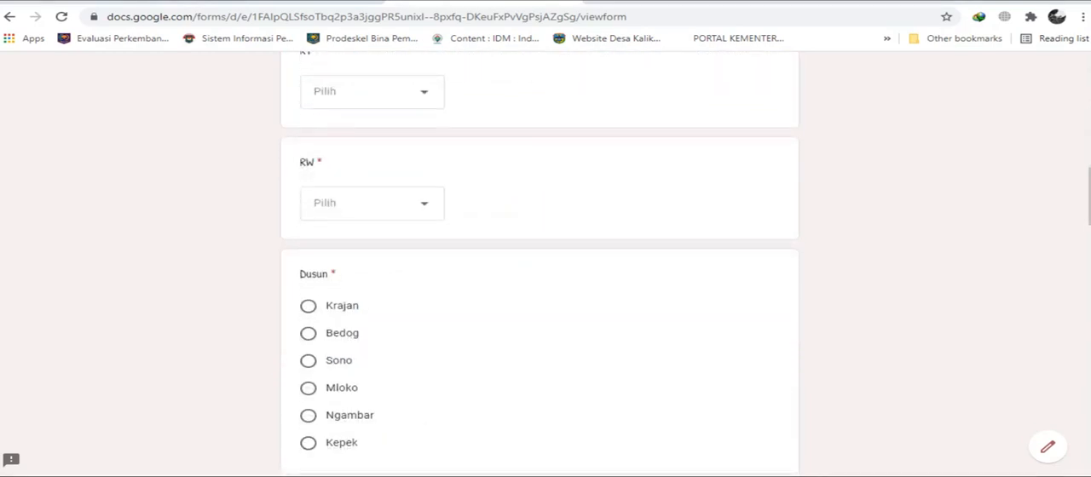
pyautogui.scroll(-10, 540, 261)
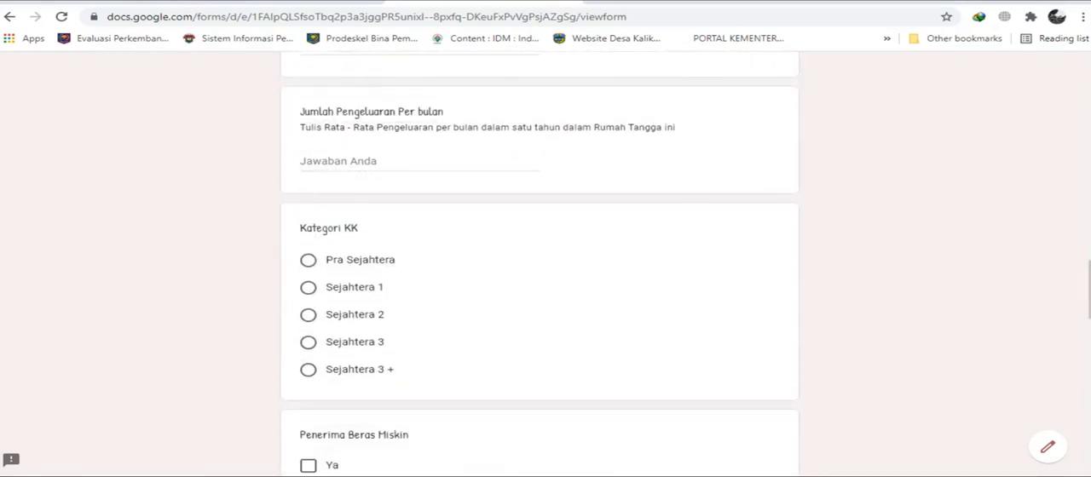
pyautogui.scroll(-15, 540, 261)
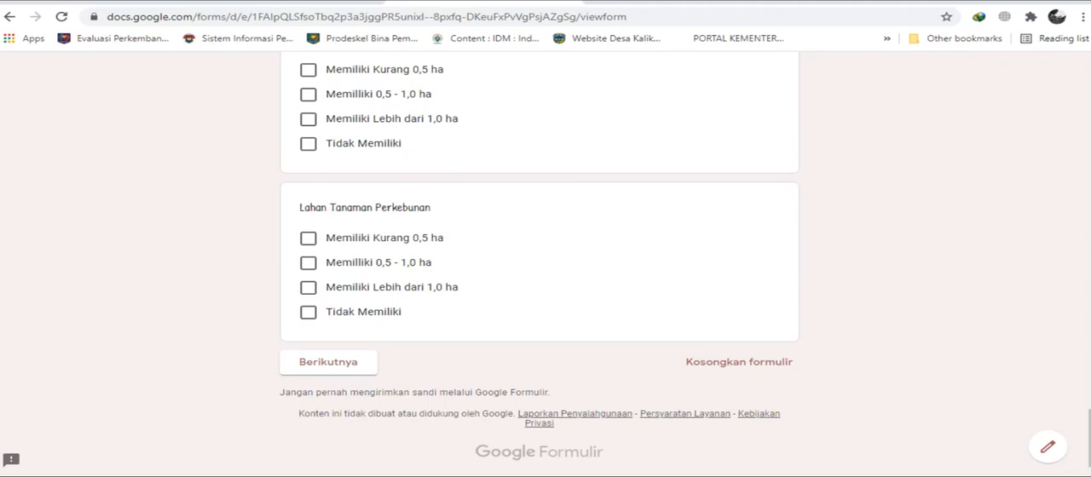
pyautogui.scroll(20, 540, 261)
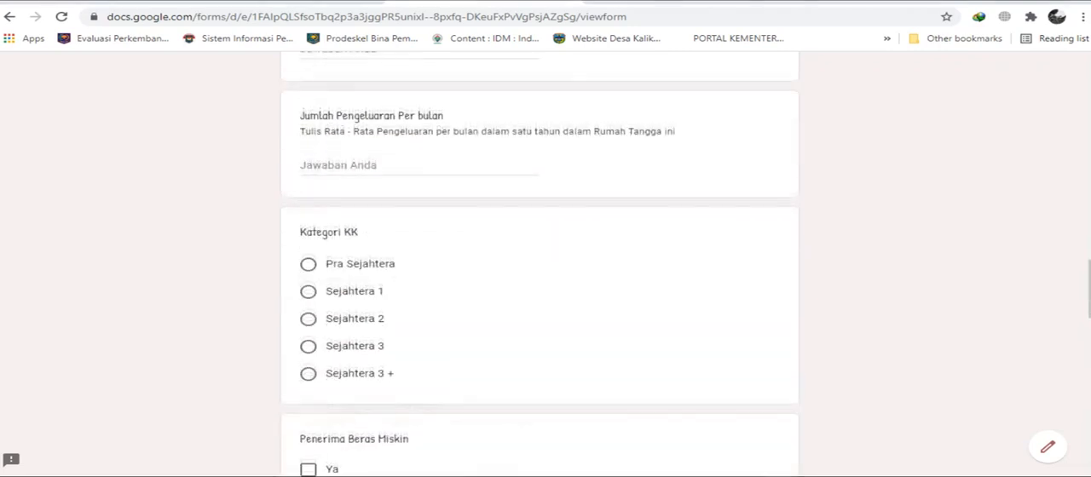